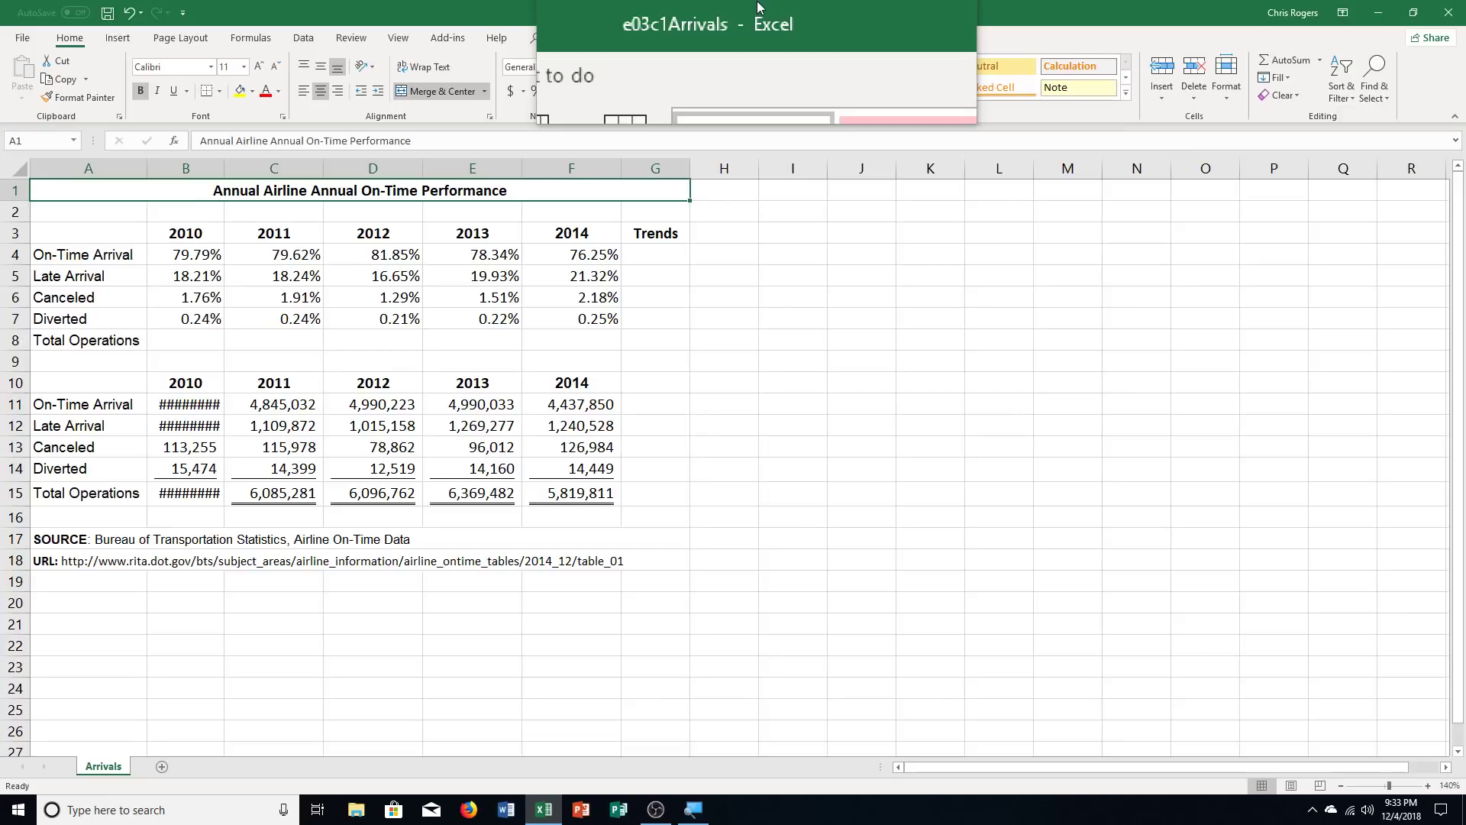
# Step: Save the workbook in the Computer Class folder under Documents as e03c1Arrivals followed by an underscore and the student's name
pyautogui.moveTo(758, 6); pyautogui.dragTo(734, 6)
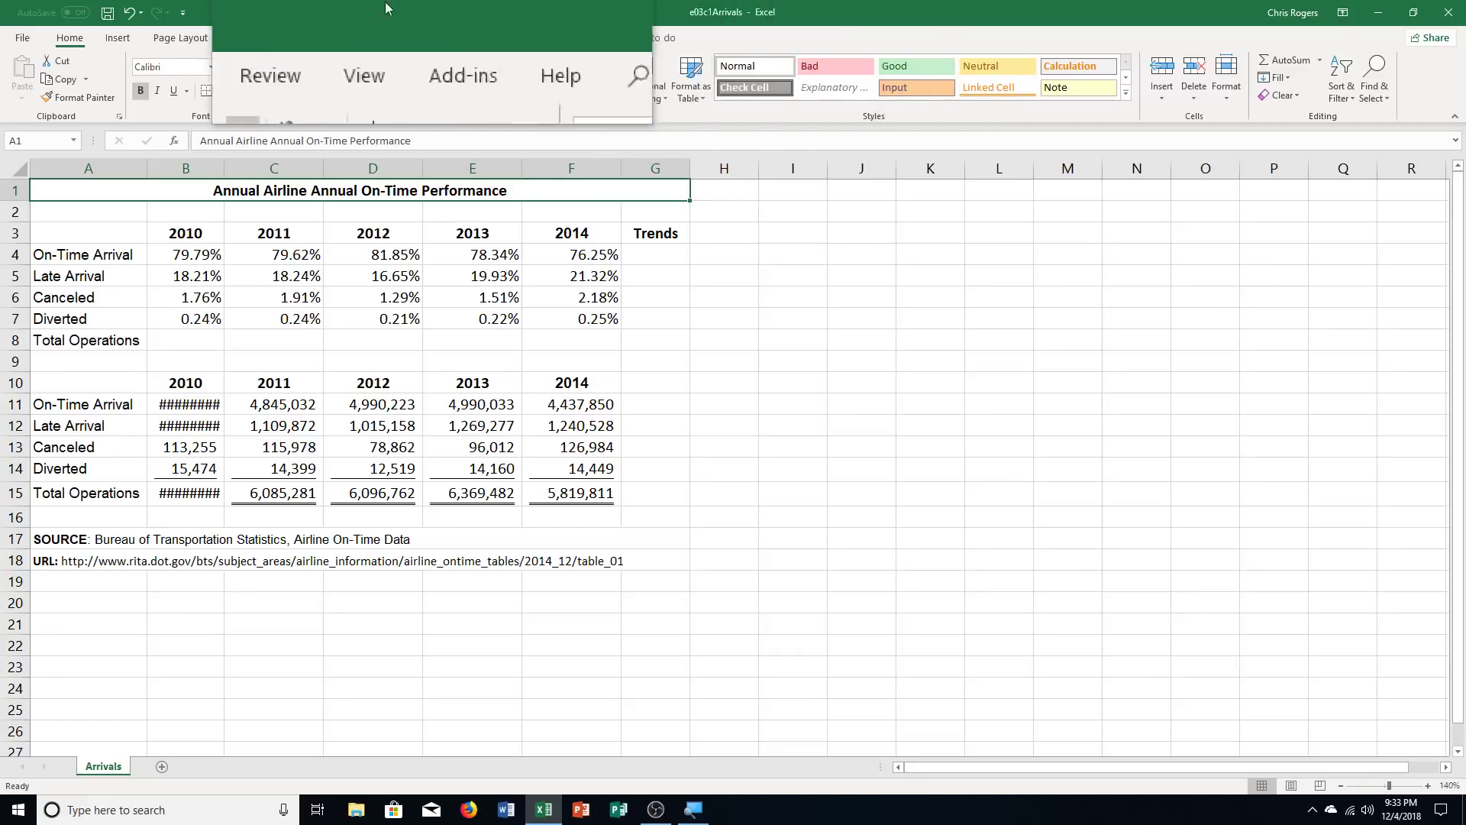
pyautogui.click(18, 40)
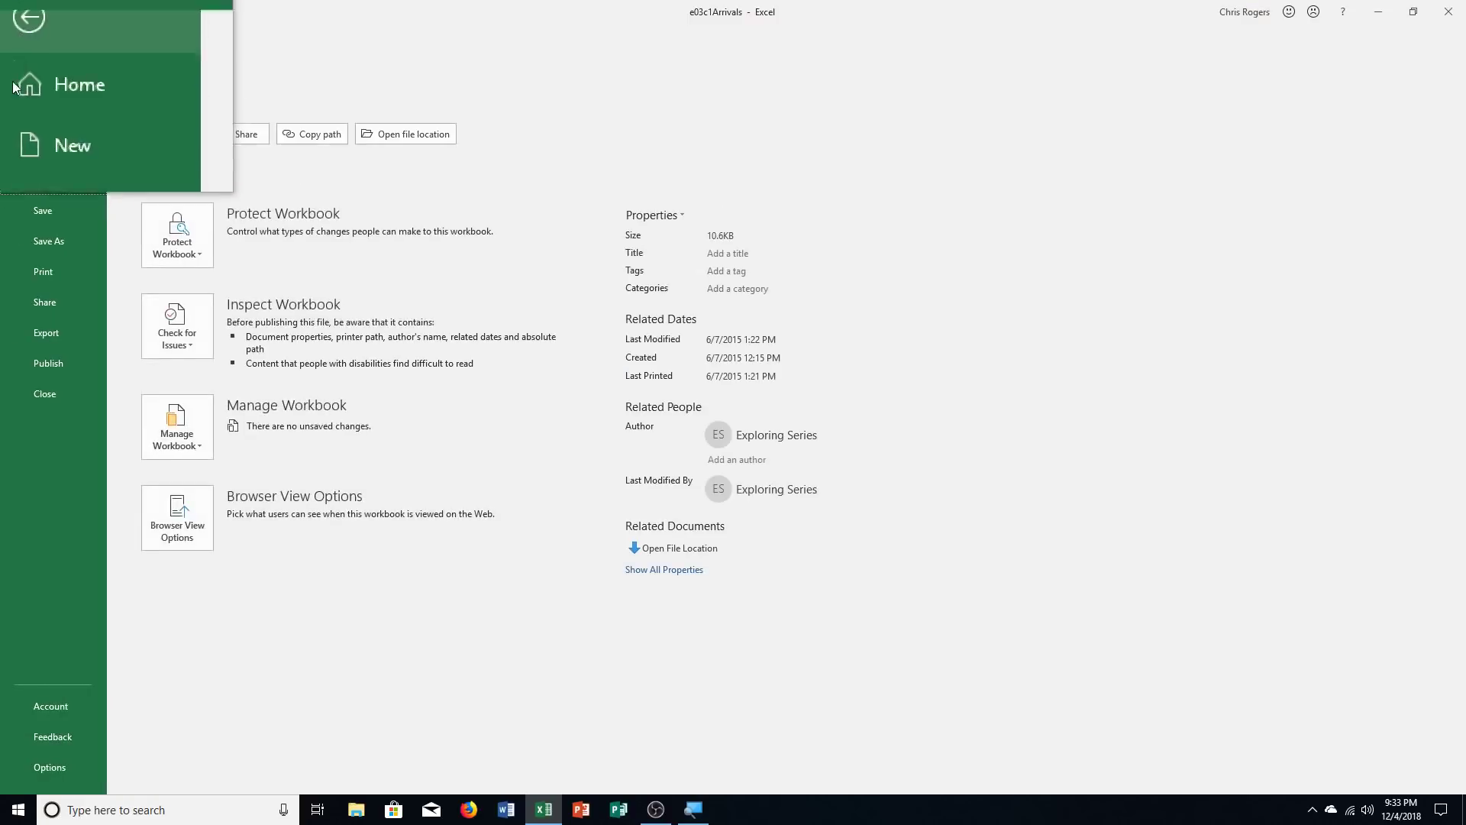
pyautogui.click(44, 241)
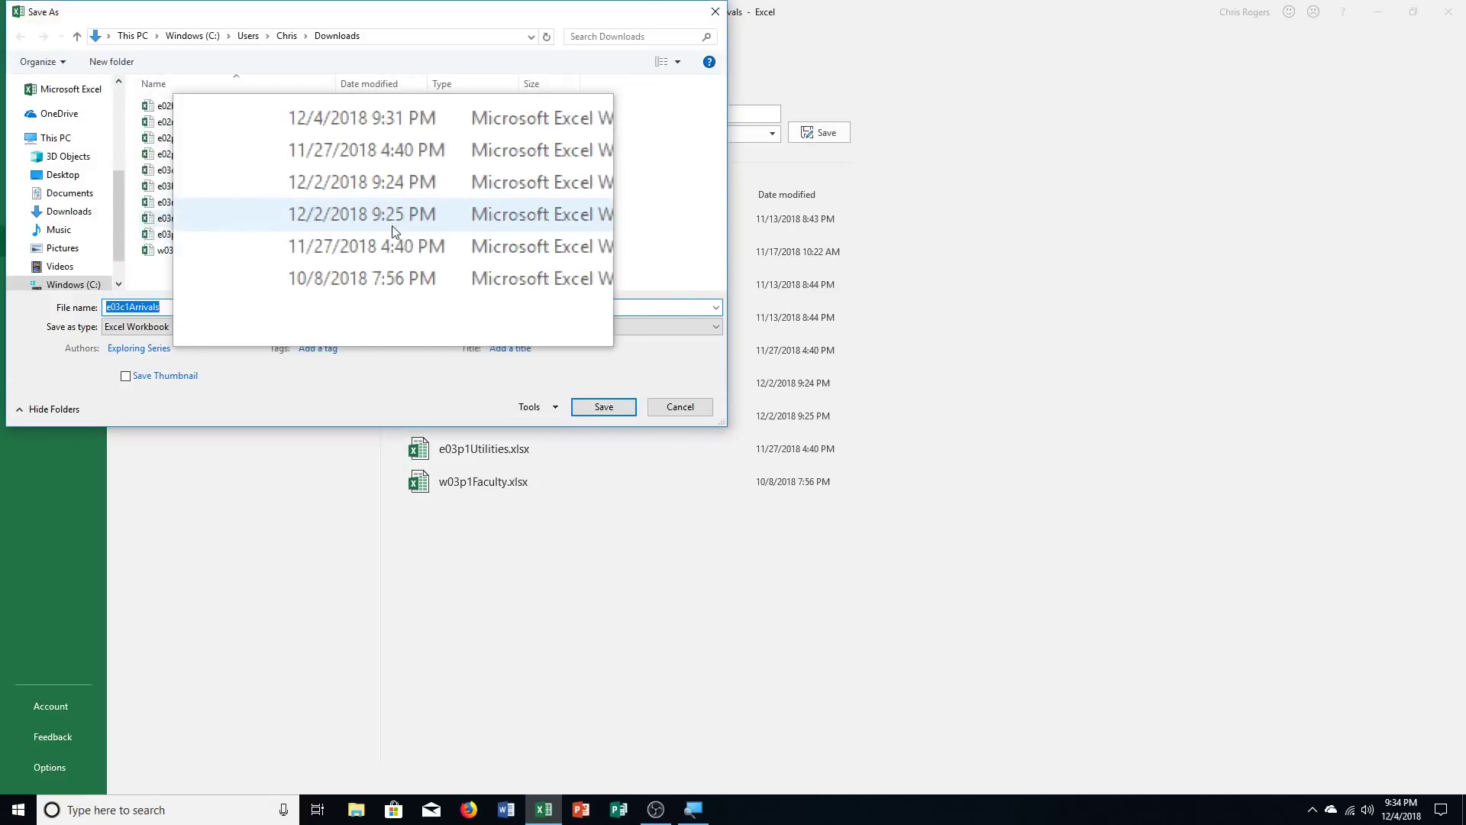
pyautogui.click(52, 197)
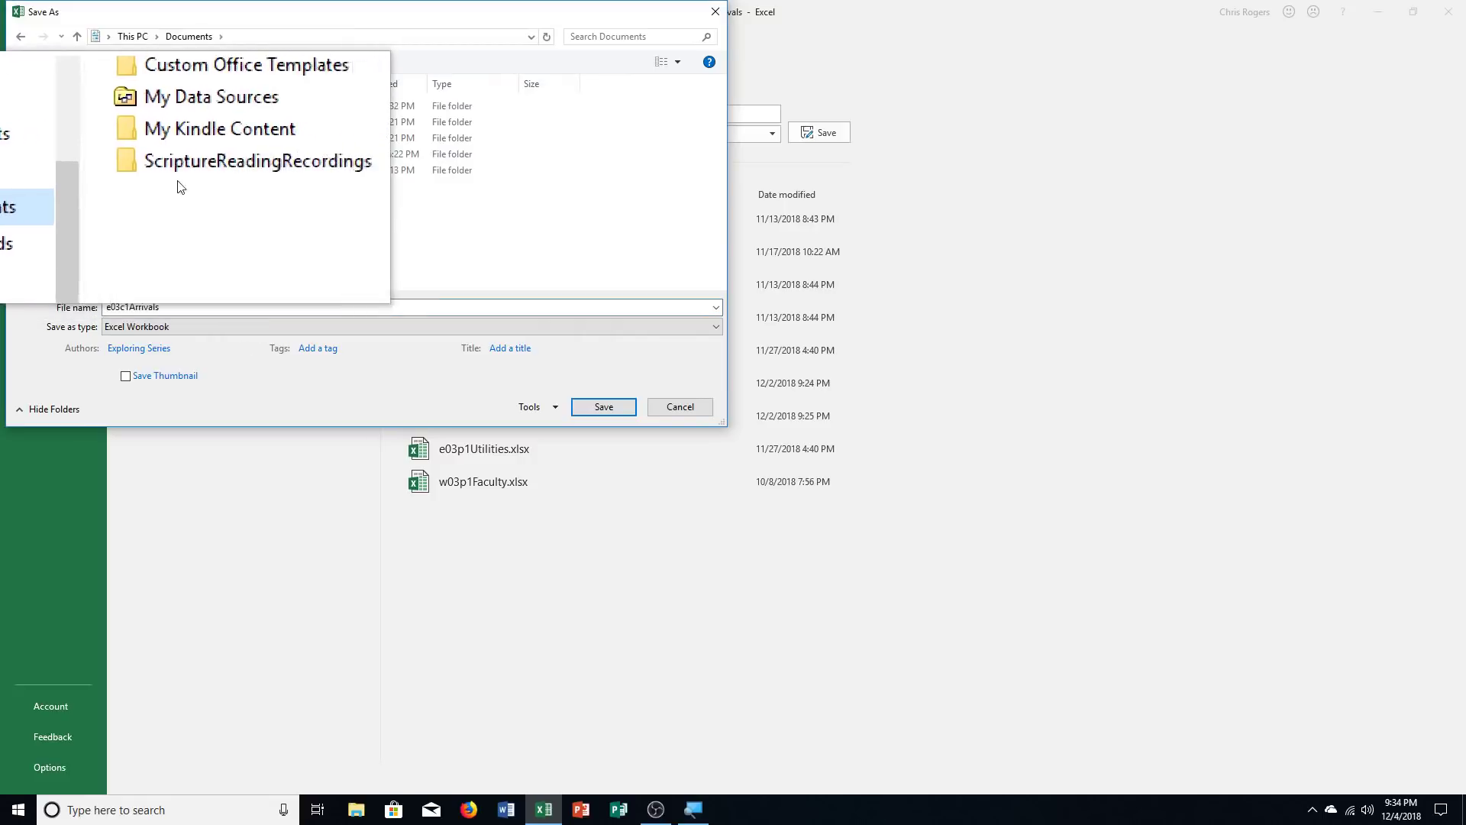
pyautogui.click(290, 107)
pyautogui.doubleClick(184, 107)
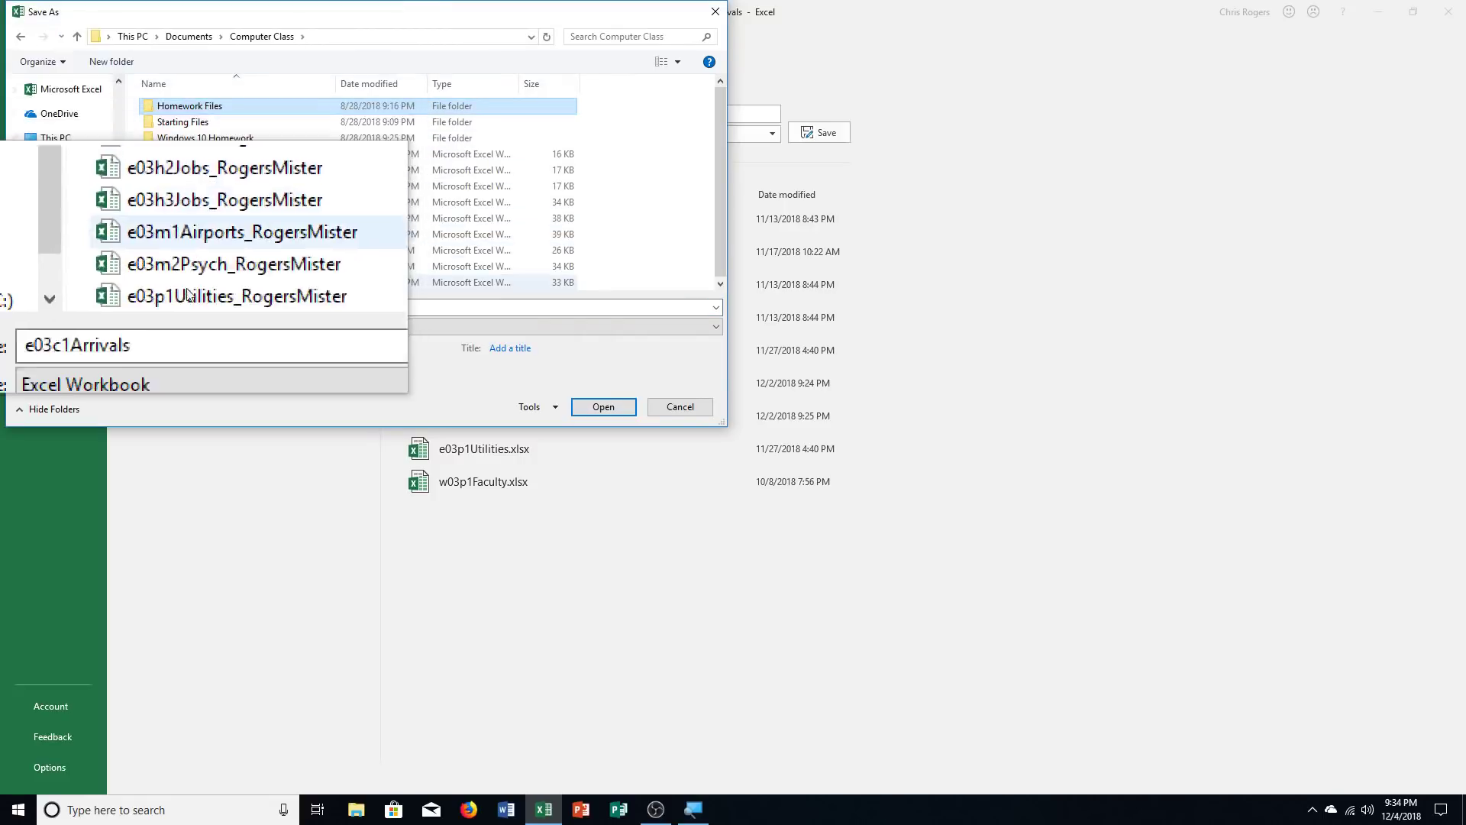
pyautogui.click(191, 303)
pyautogui.click(191, 303)
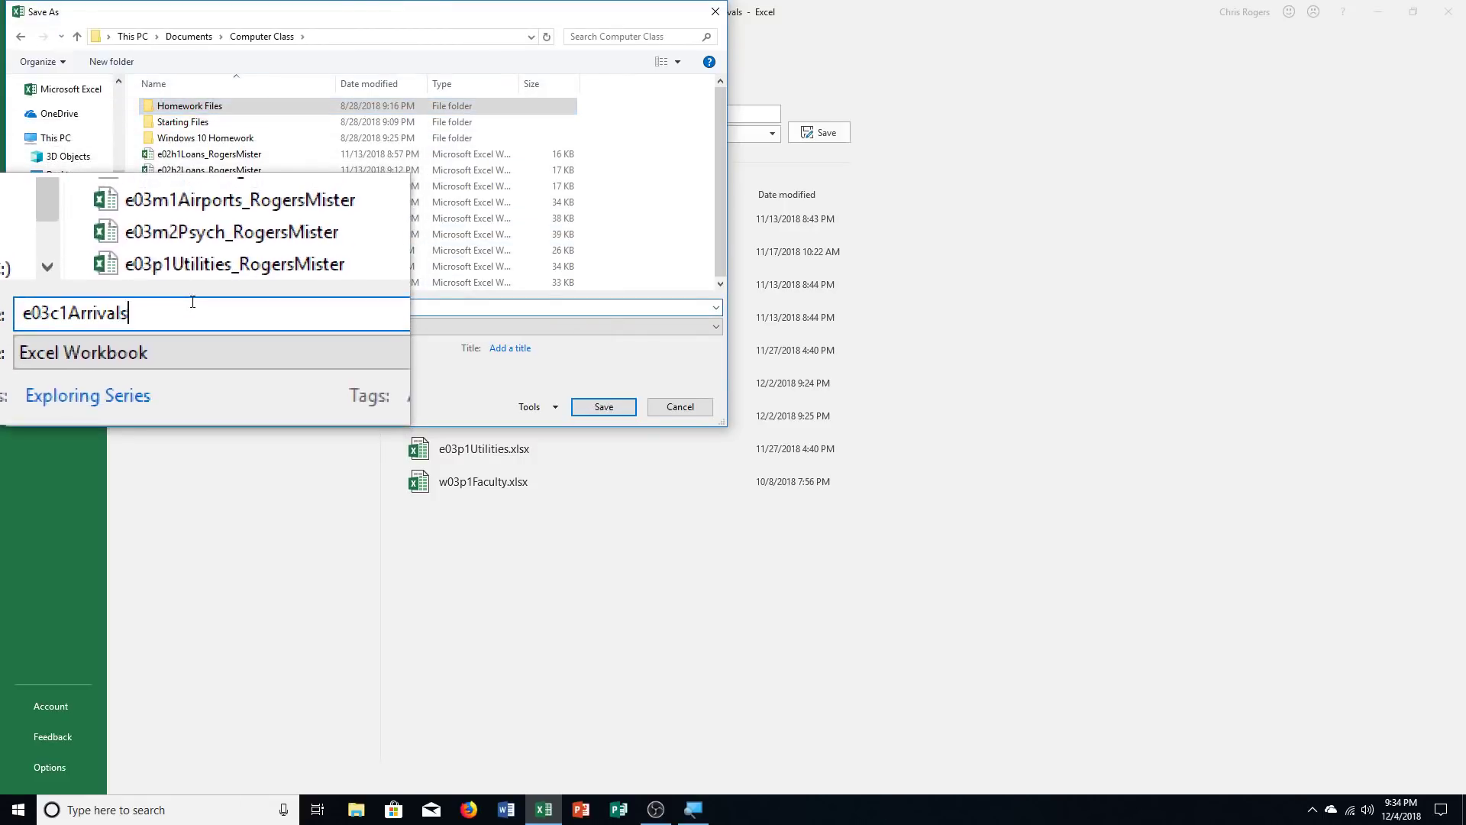
pyautogui.write('_')
pyautogui.write('RogersM')
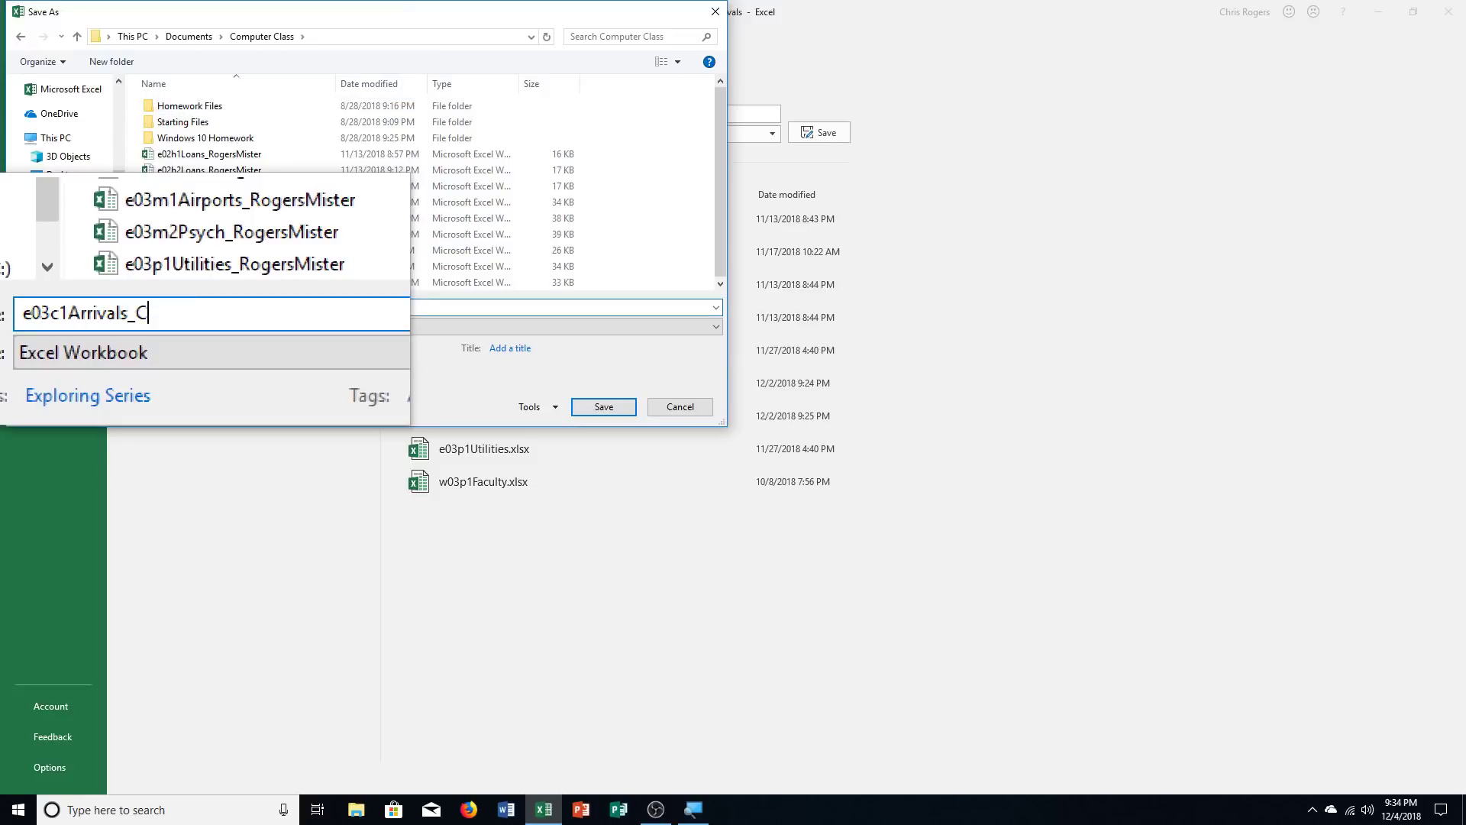
pyautogui.write('ister')
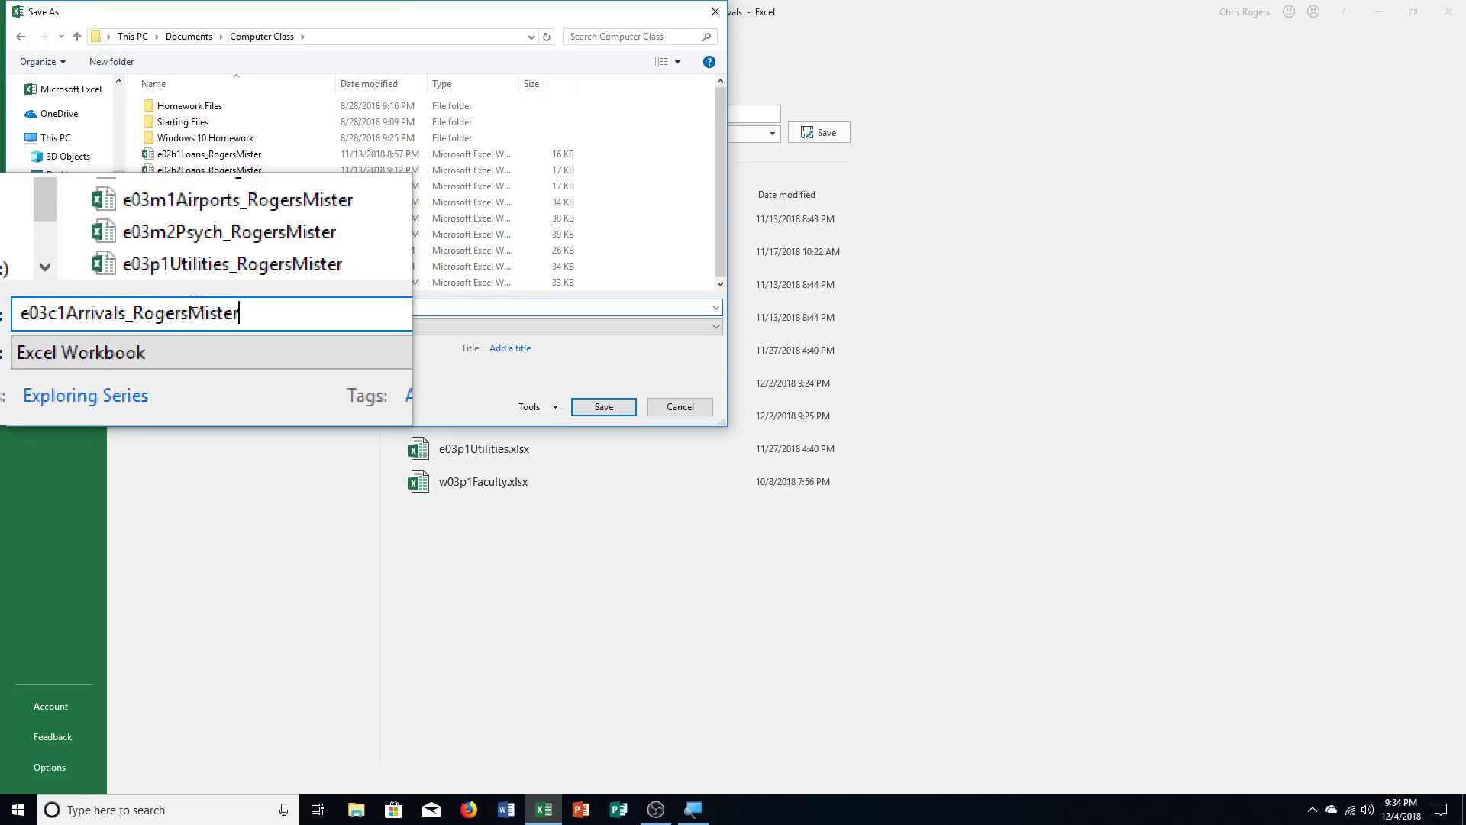
pyautogui.click(606, 411)
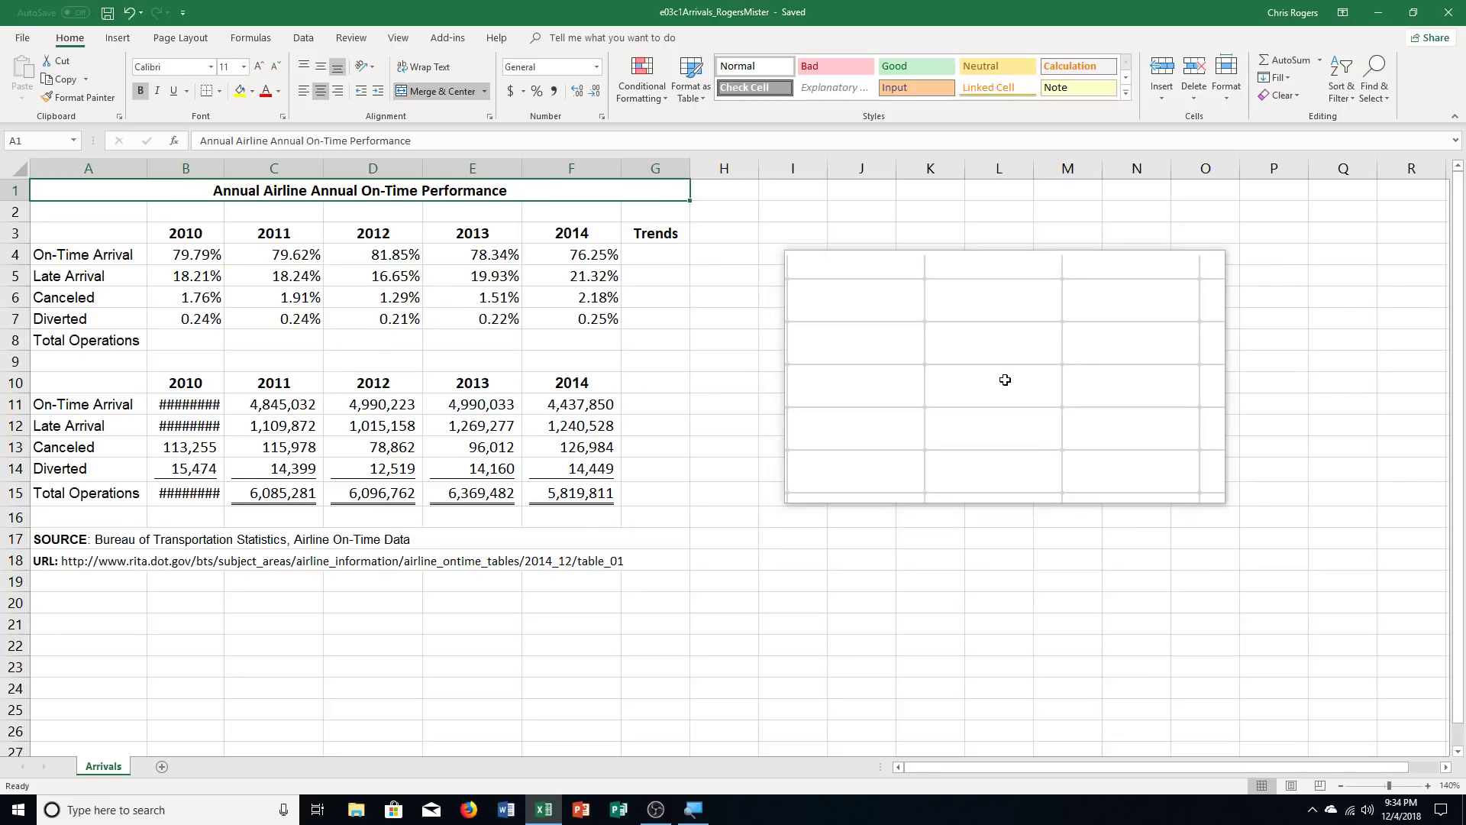
# Step: Insert line sparklines in the Trends cells G4:G7 using B4:F7 as the data range
pyautogui.click(657, 251)
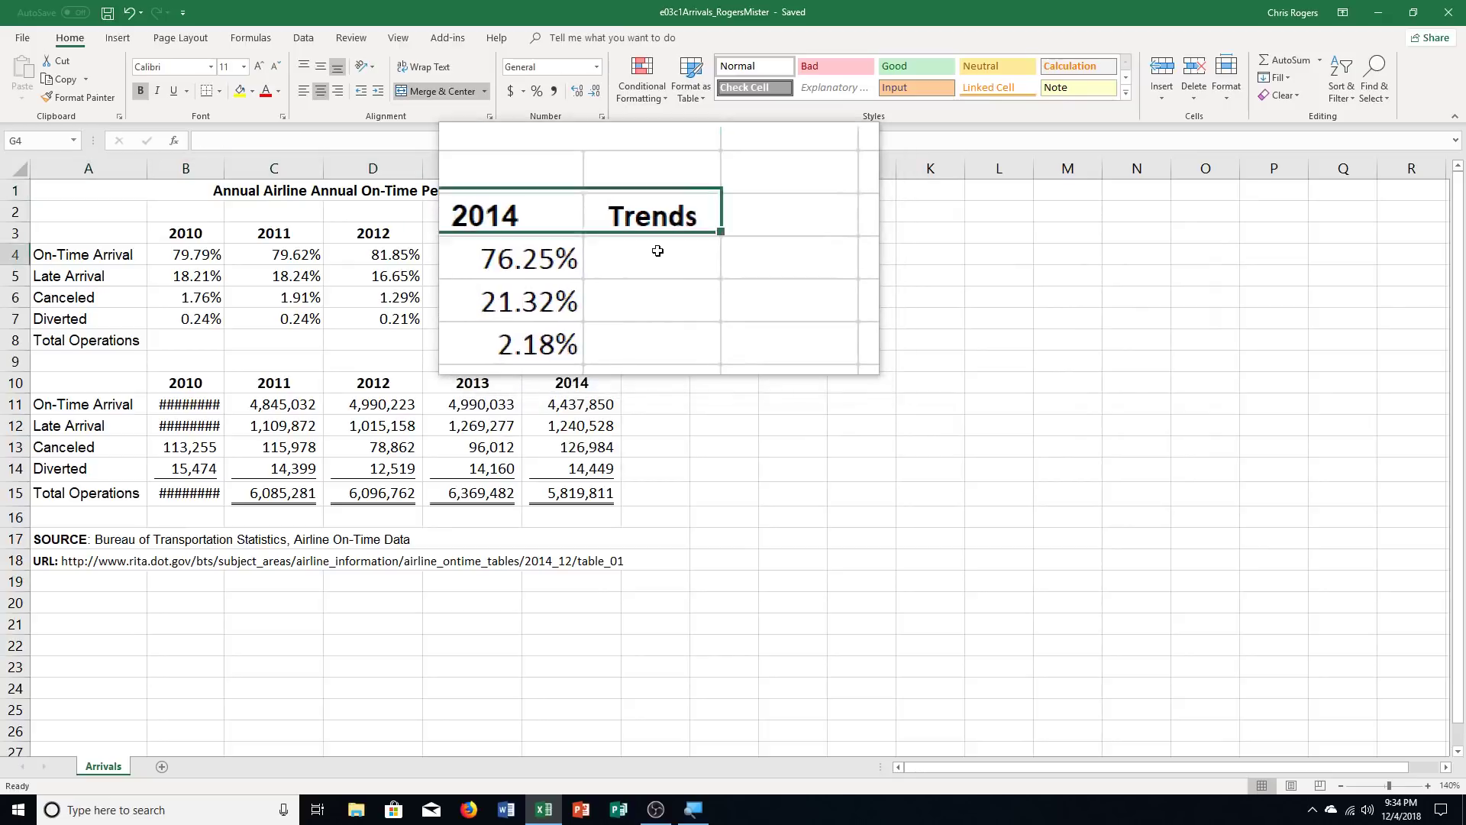
pyautogui.moveTo(657, 250); pyautogui.dragTo(654, 298)
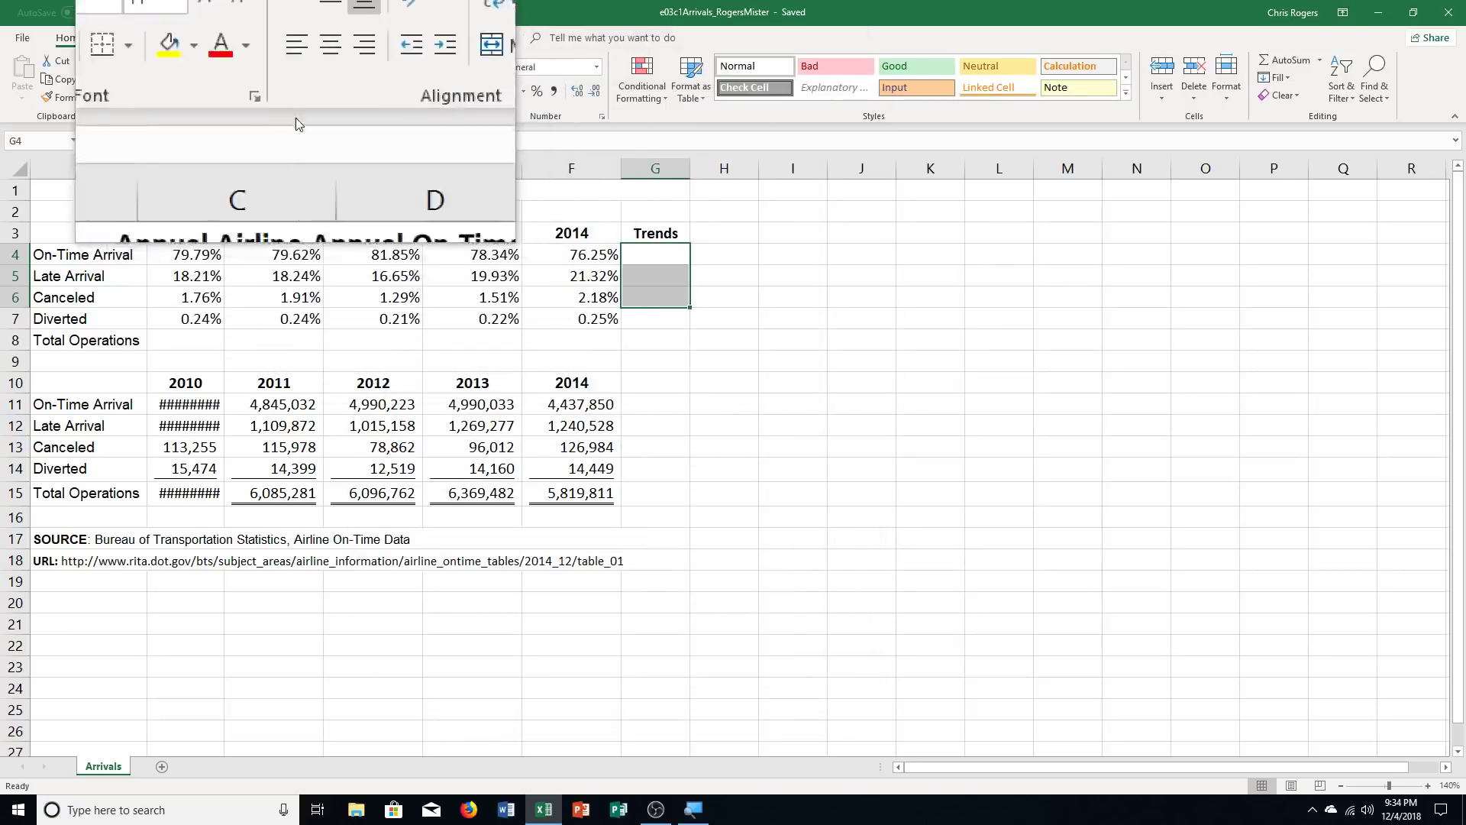
pyautogui.click(118, 38)
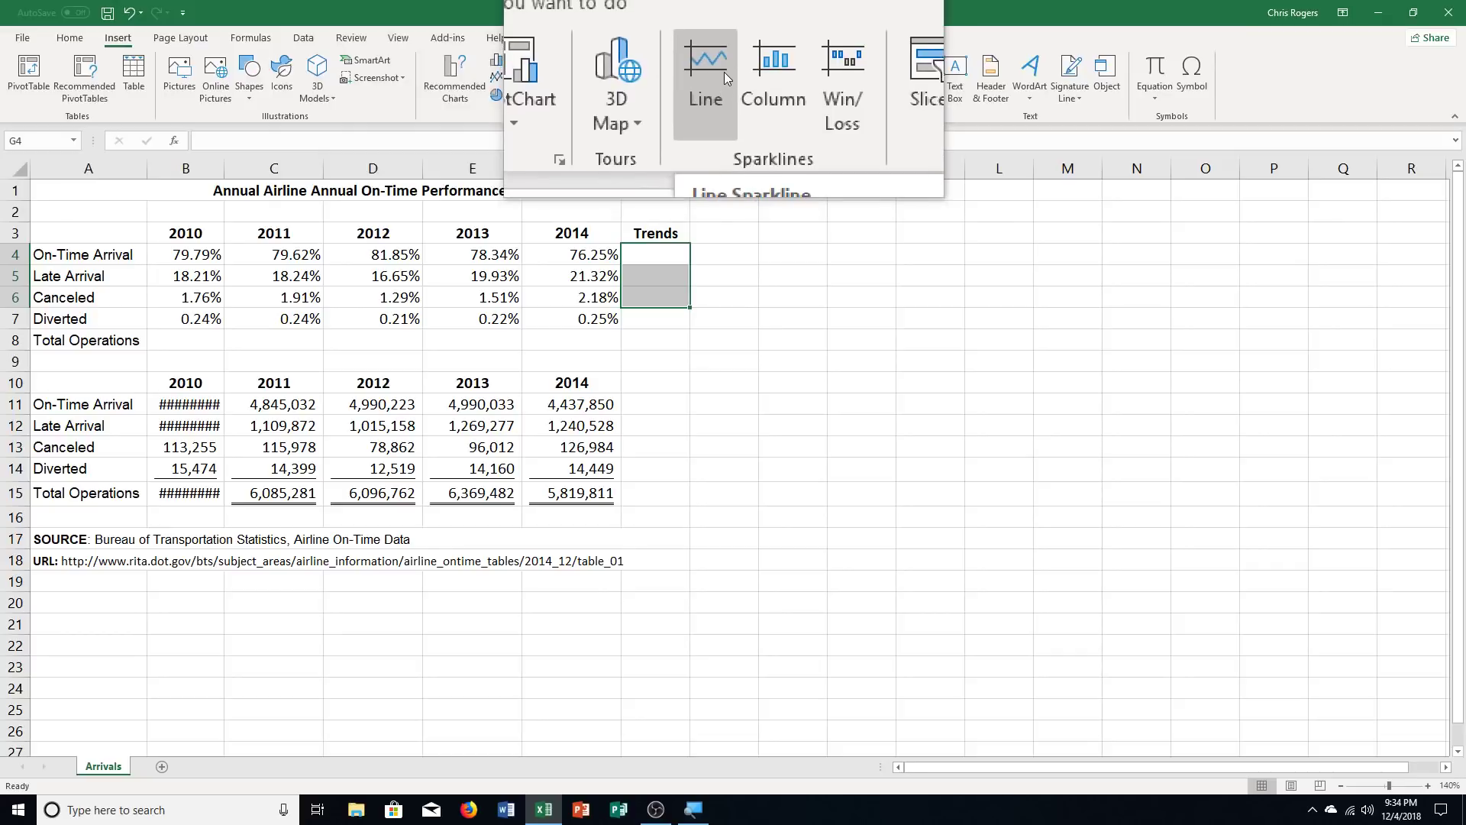
pyautogui.click(724, 72)
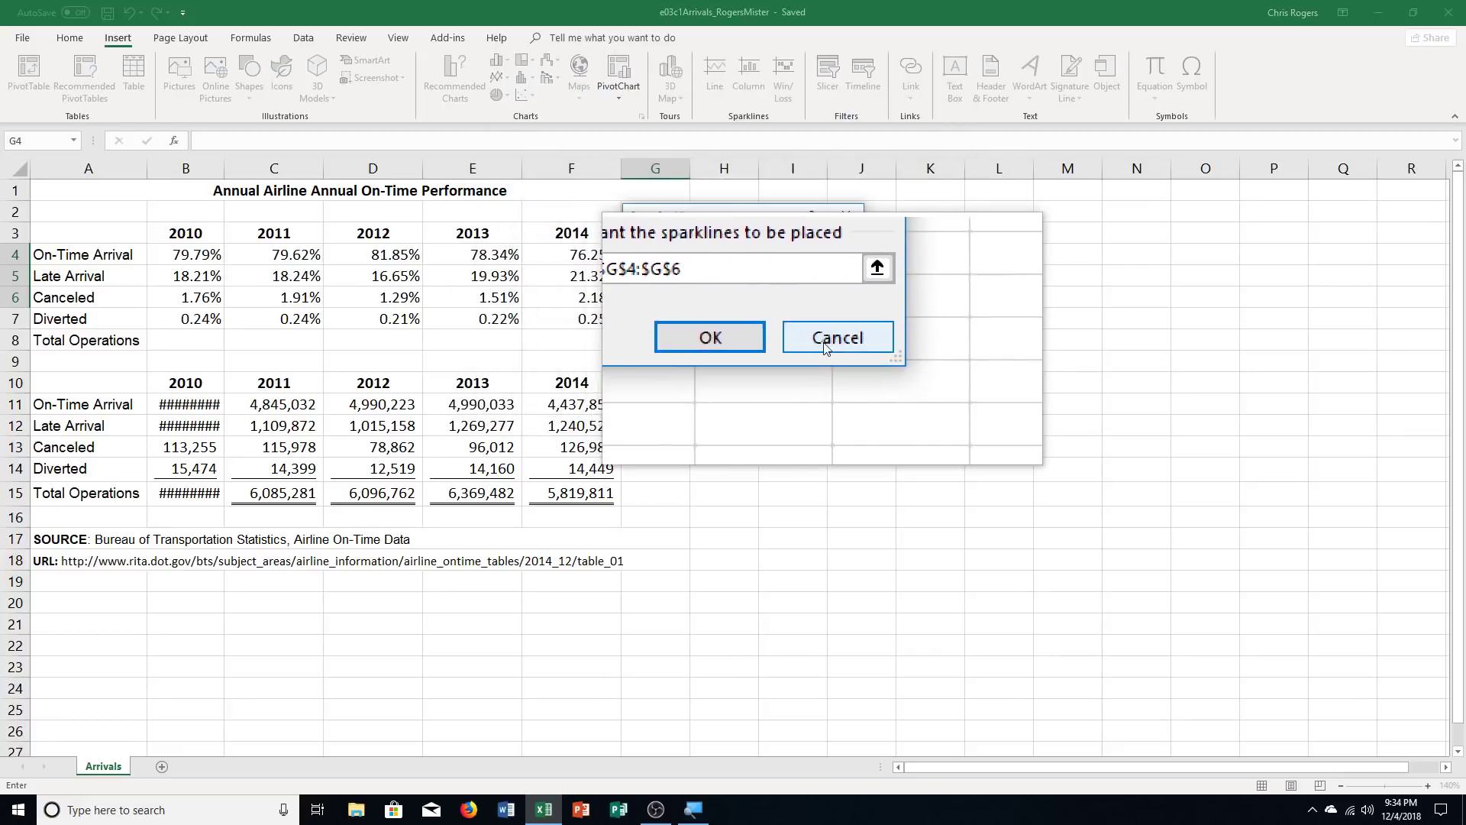
pyautogui.click(761, 306)
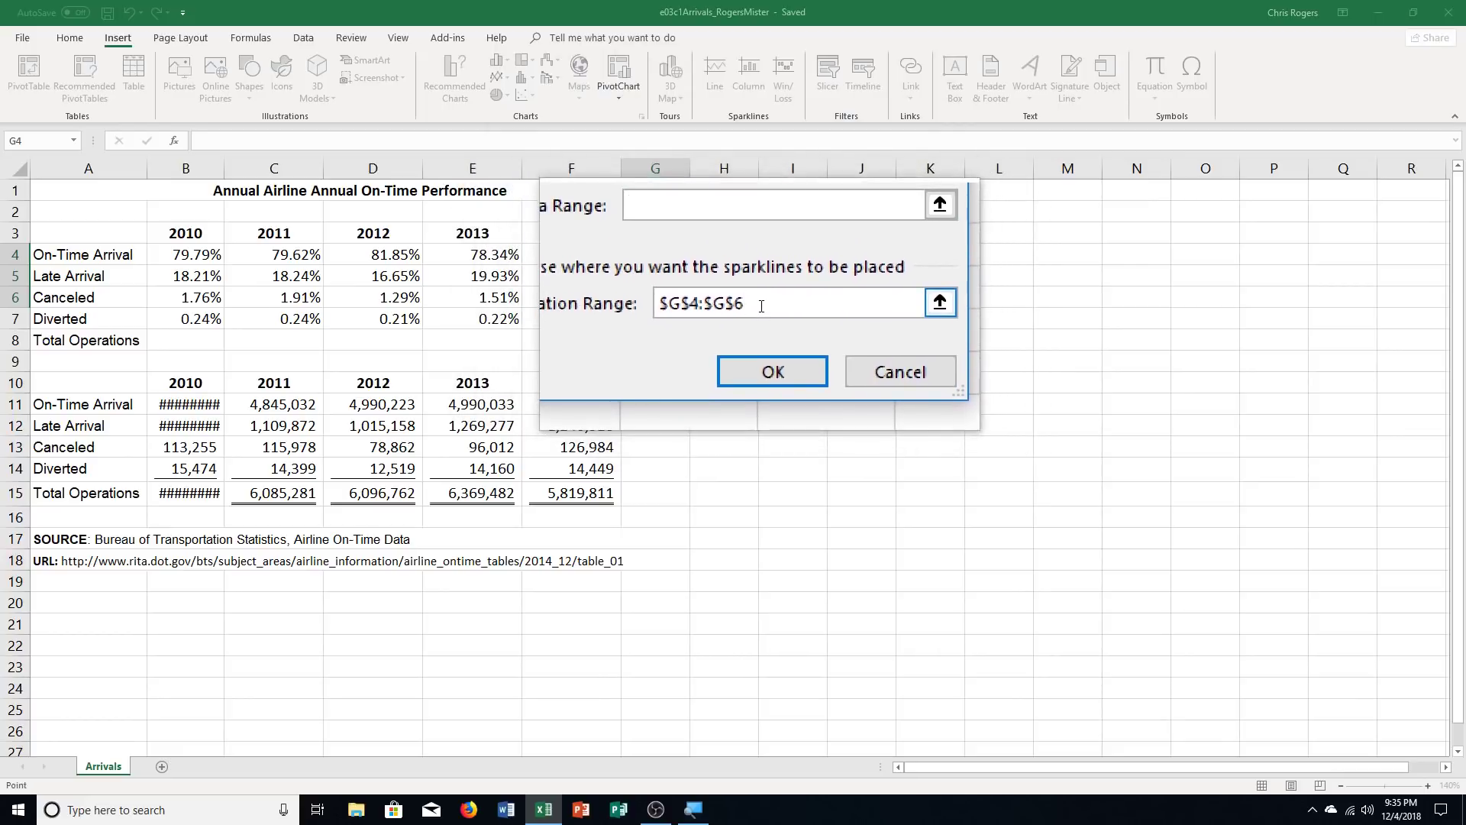
pyautogui.press('BackSpace')
pyautogui.write('7')
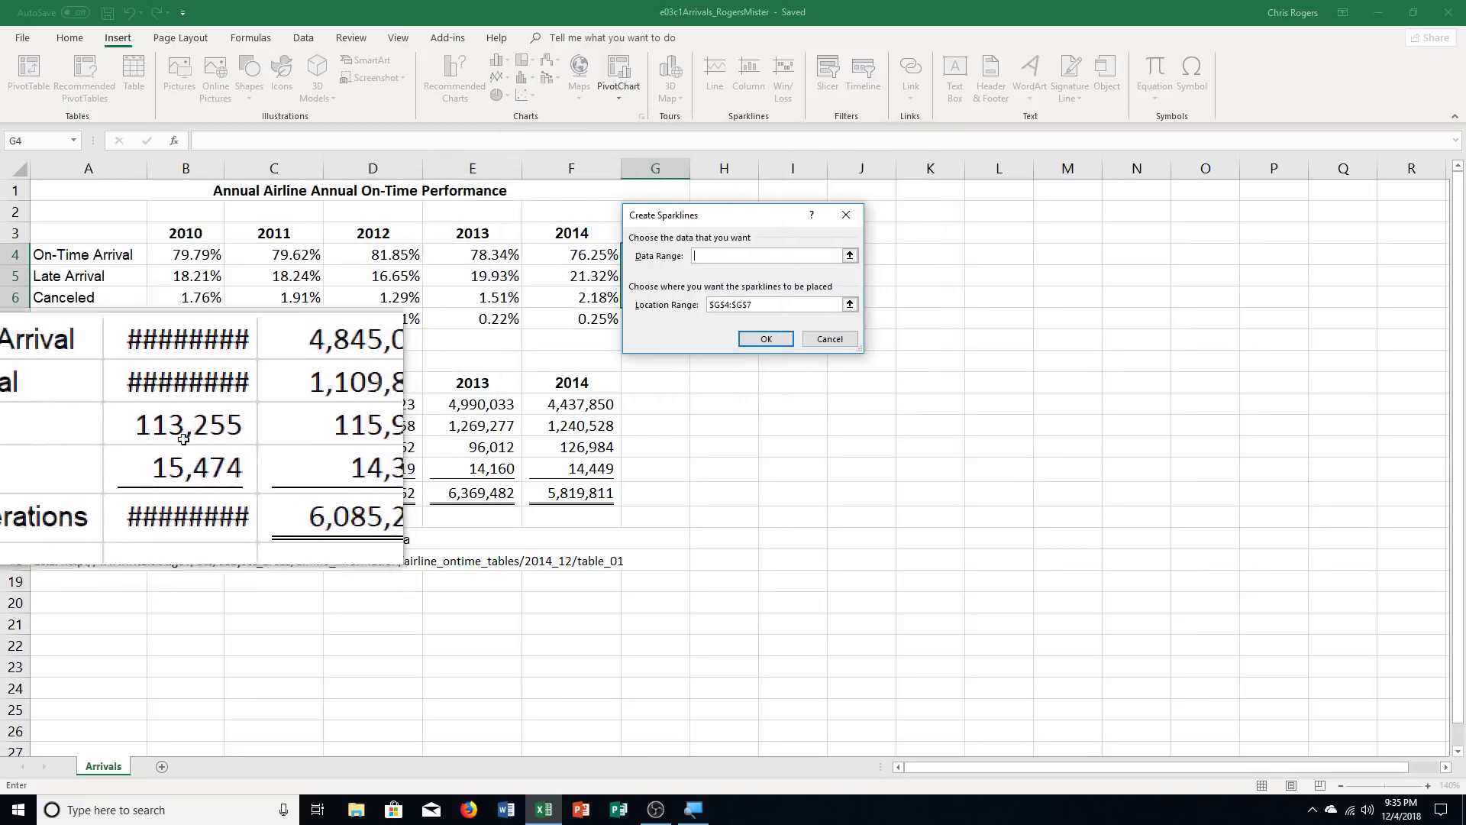
pyautogui.click(171, 258)
pyautogui.moveTo(171, 258); pyautogui.dragTo(574, 321)
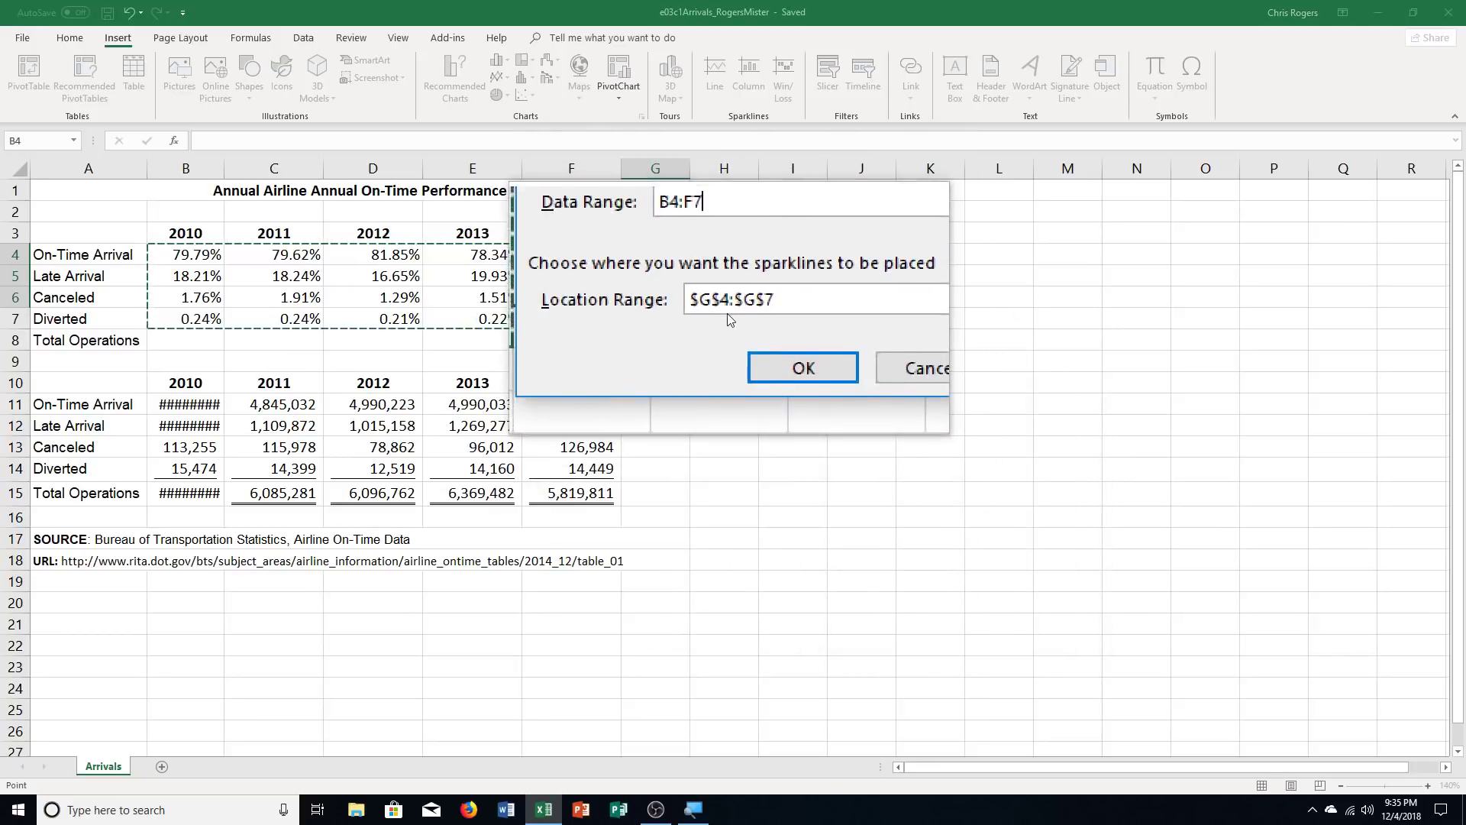
pyautogui.click(765, 341)
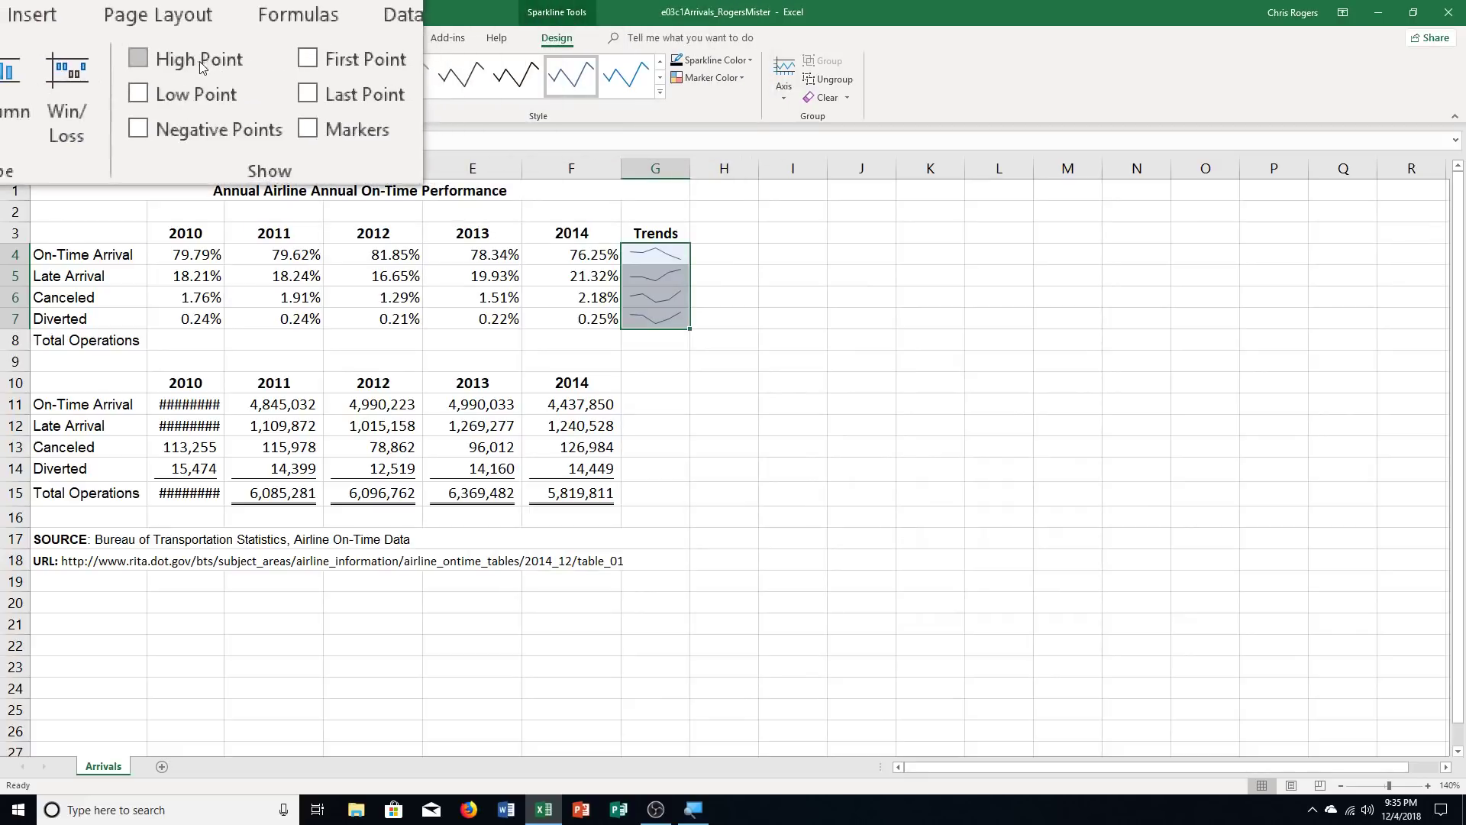
# Step: Show the high and low points on the Trends sparklines and color the high point markers green
pyautogui.click(174, 66)
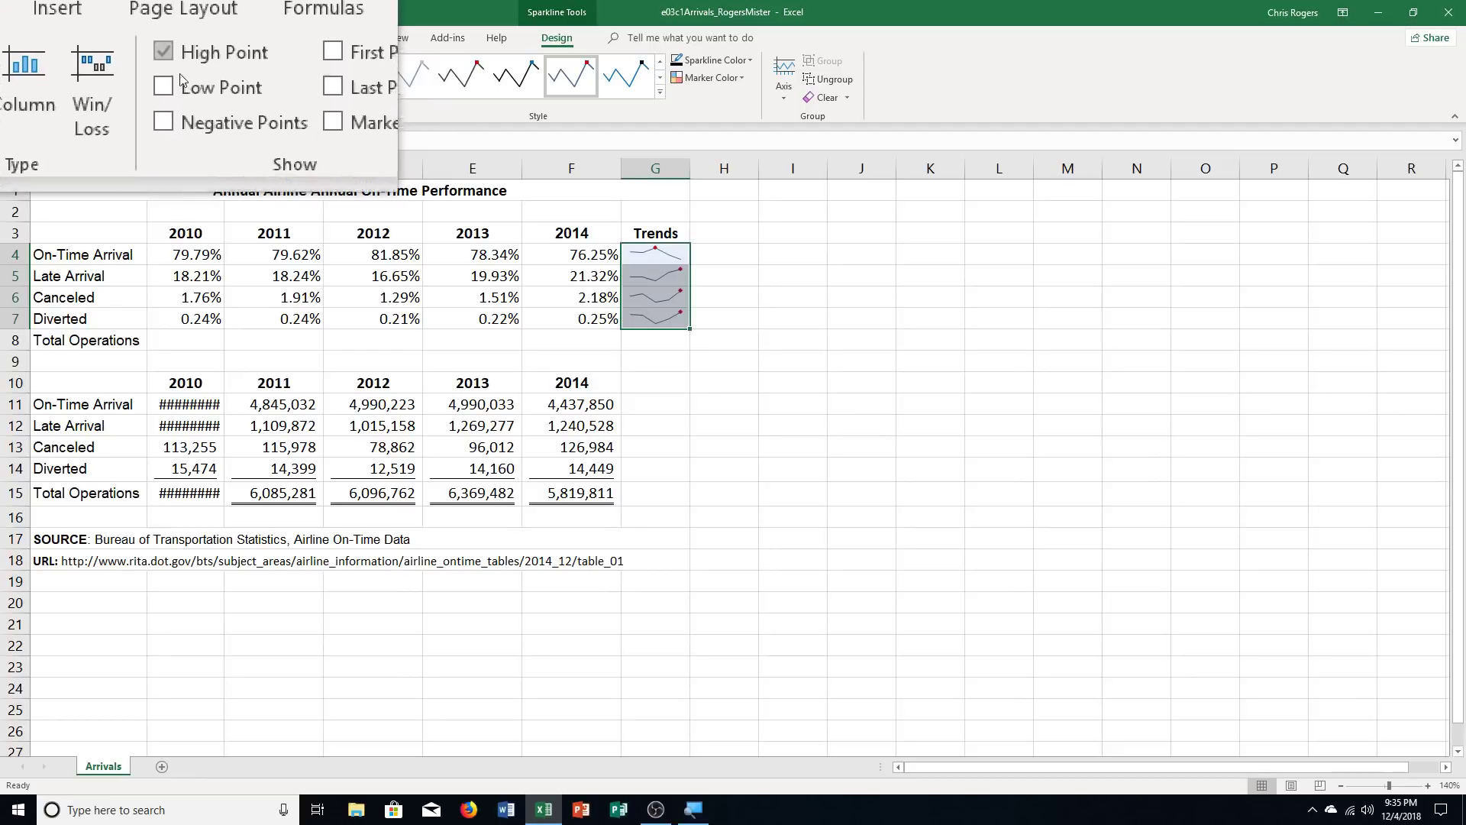
pyautogui.click(184, 82)
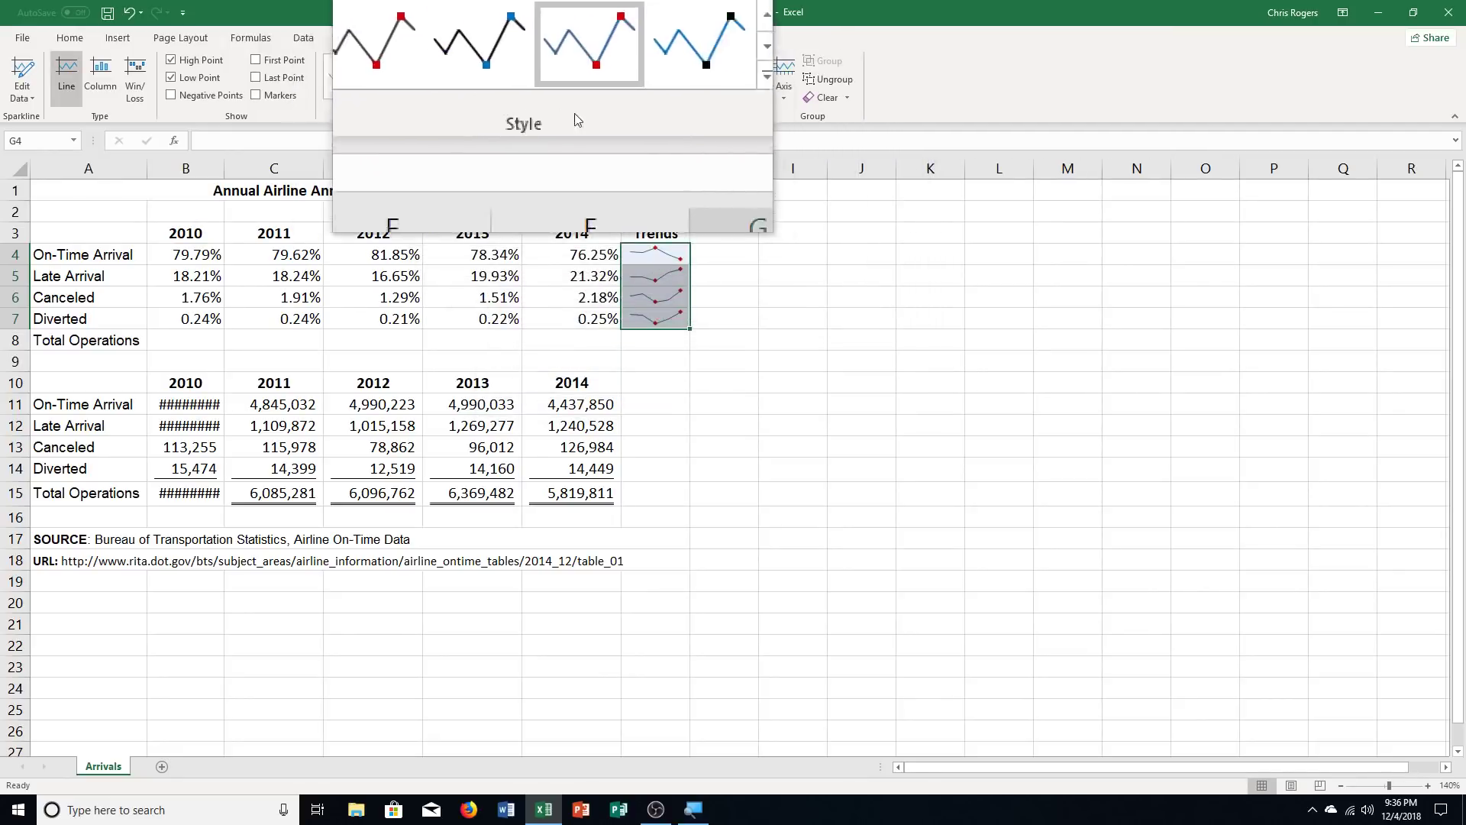
pyautogui.click(706, 79)
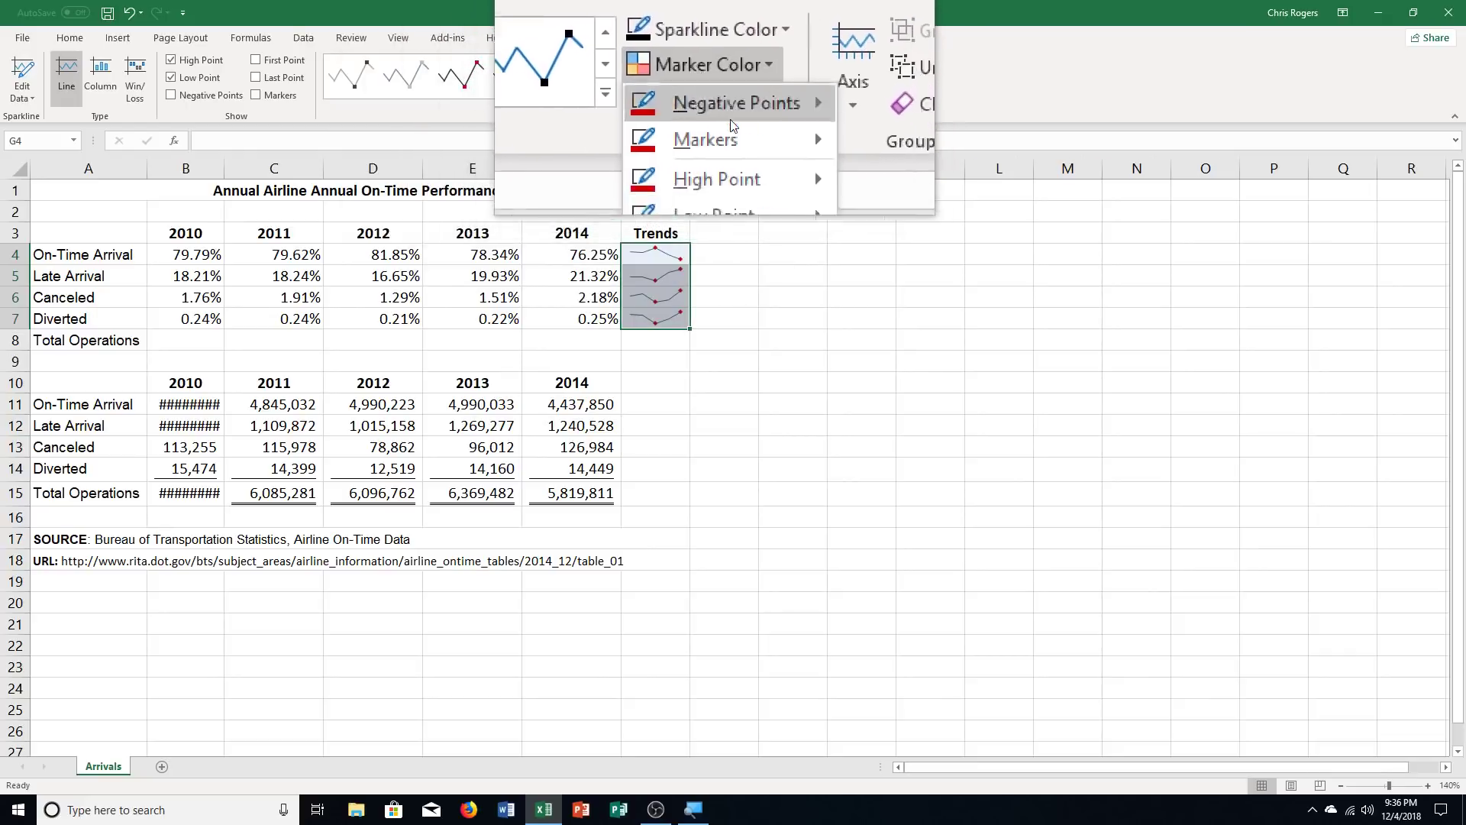
pyautogui.moveTo(734, 130)
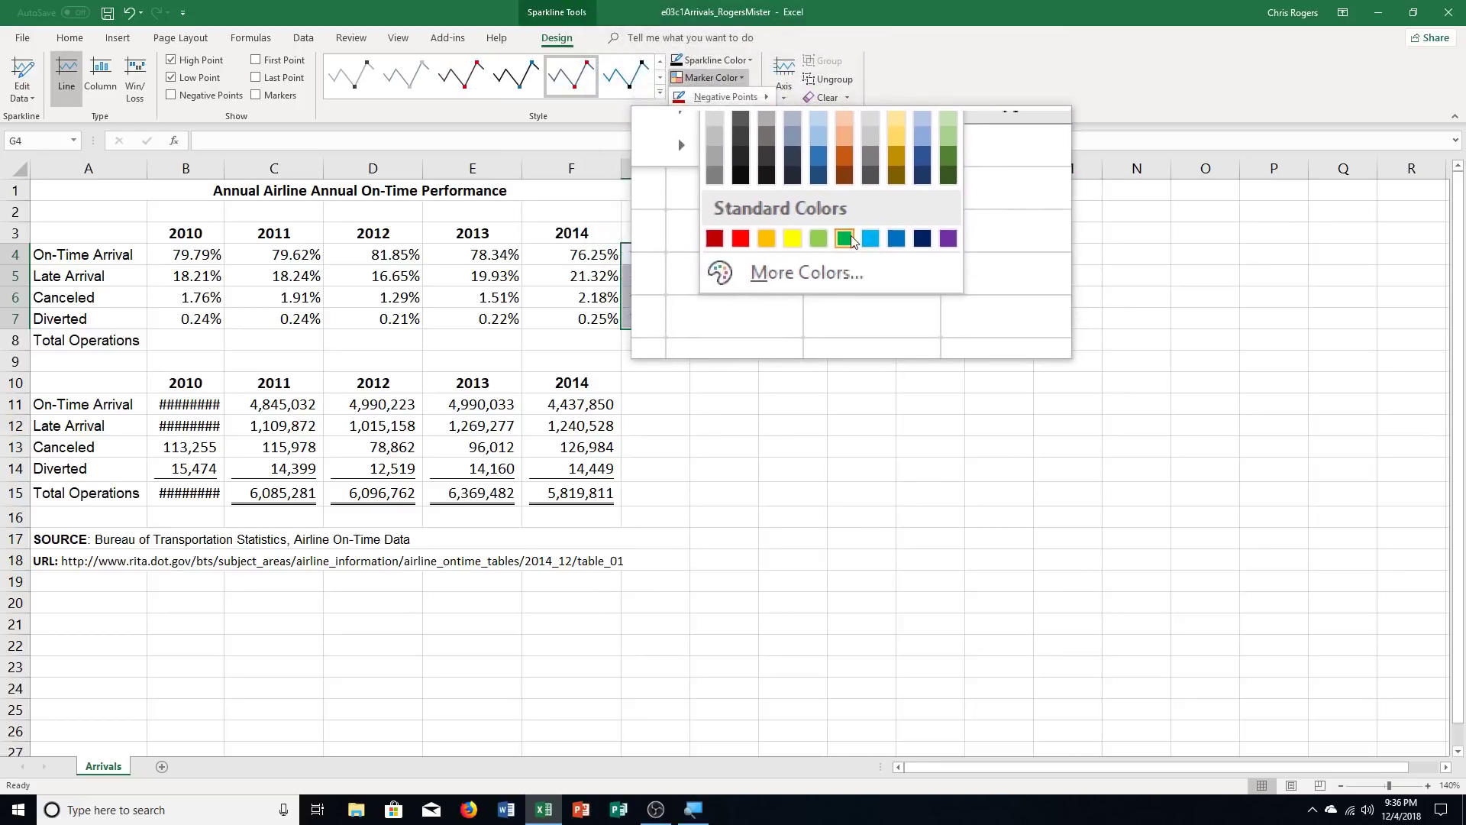
pyautogui.click(847, 239)
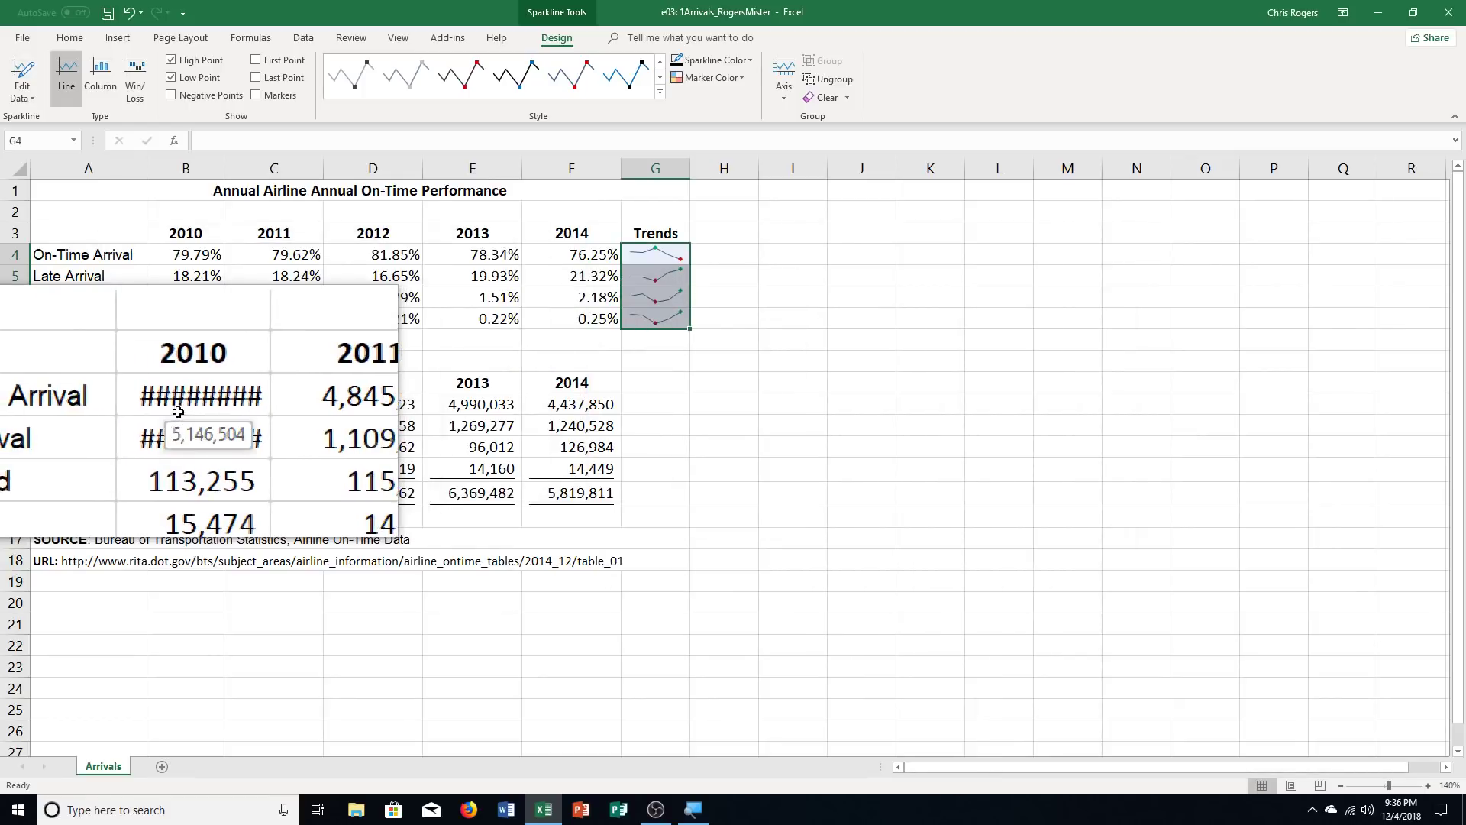
# Step: Create a 2-D pie chart from A4:A7 and F4:F7 and move it to a new sheet named Pie Chart
pyautogui.click(42, 255)
pyautogui.moveTo(42, 255); pyautogui.dragTo(50, 321)
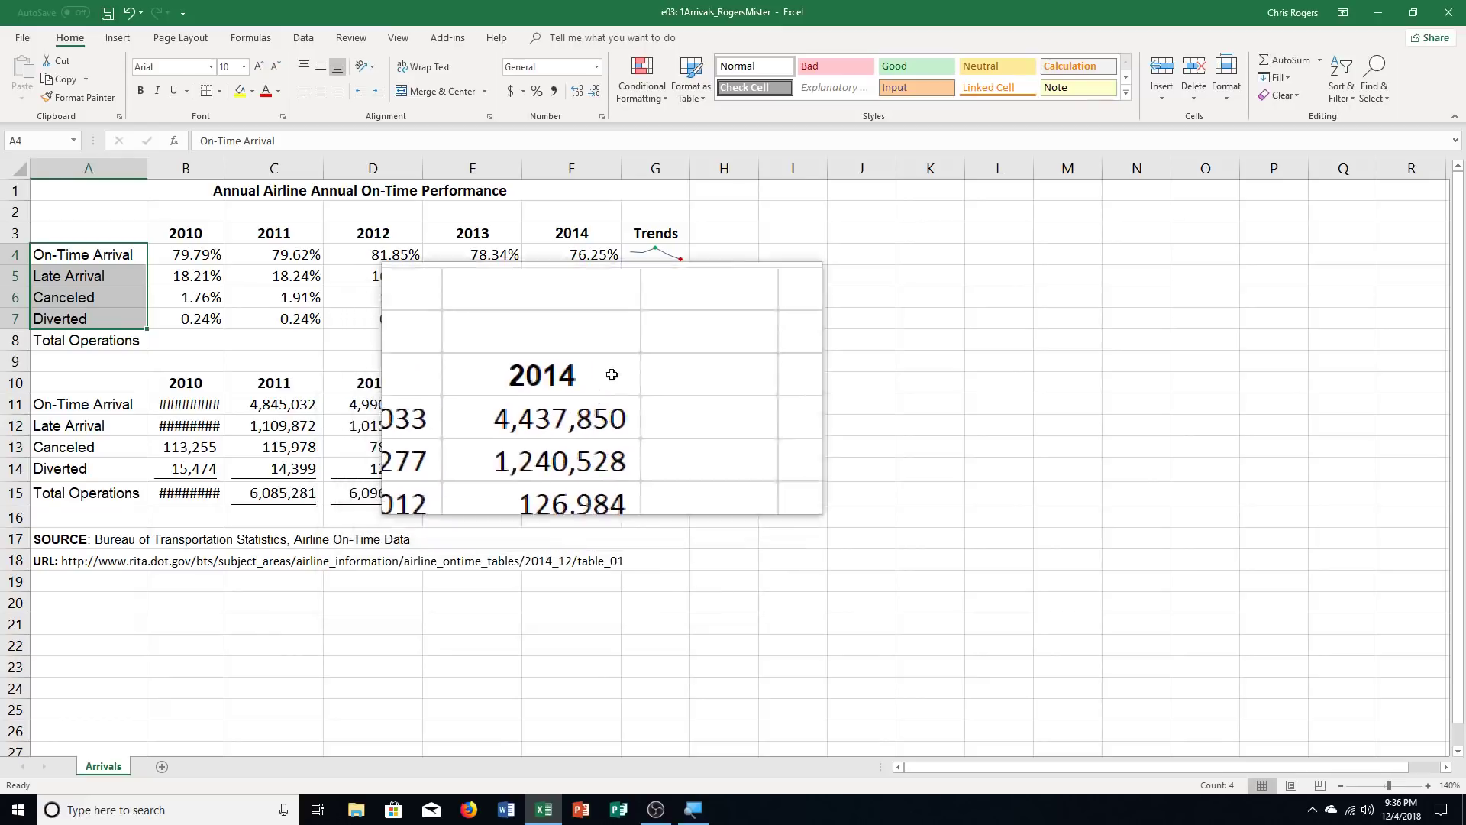
pyautogui.keyDown('ctrl'); pyautogui.click(588, 250); pyautogui.keyUp('ctrl')
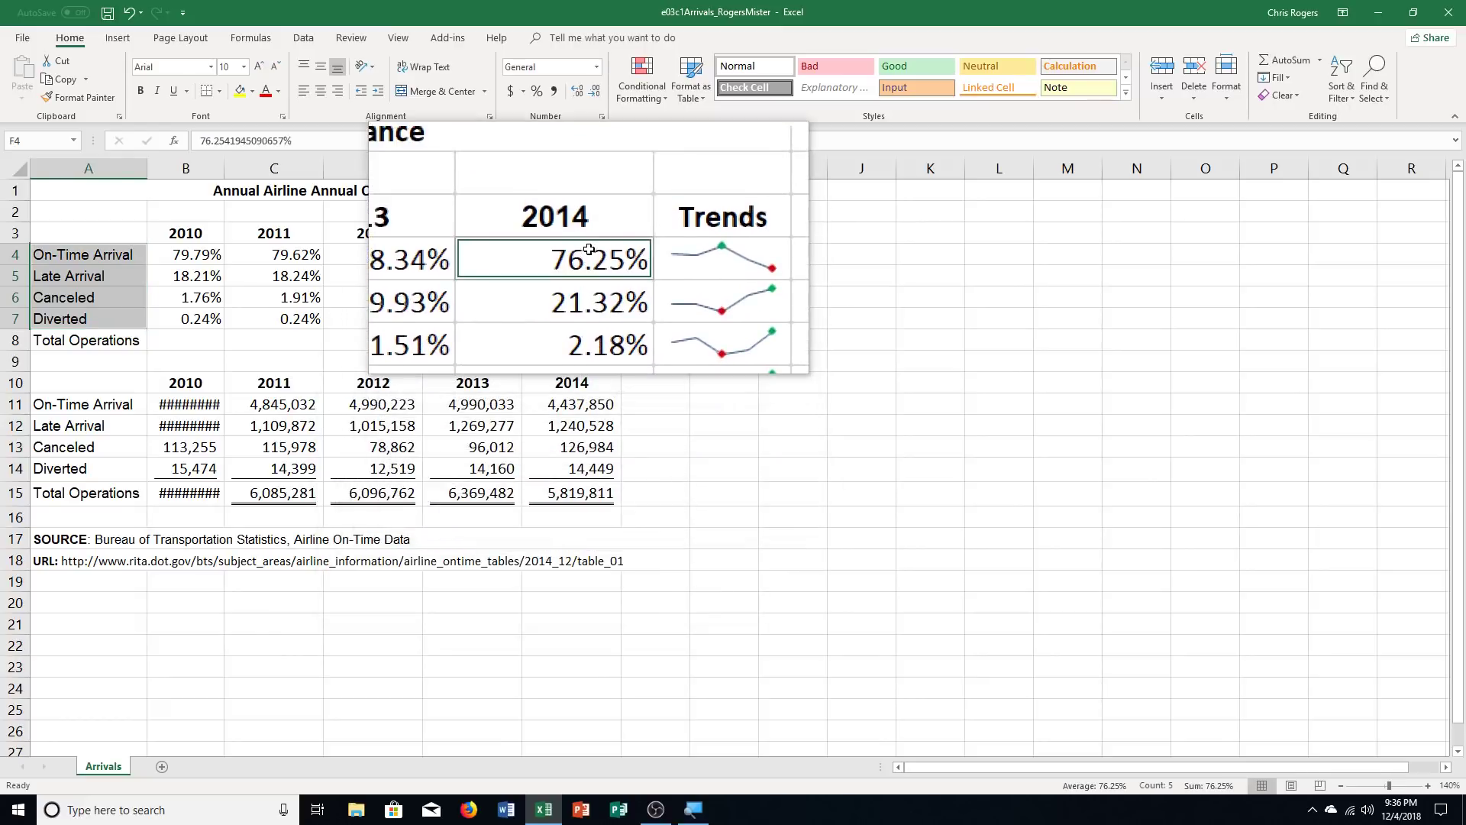
pyautogui.moveTo(588, 250); pyautogui.dragTo(589, 318)
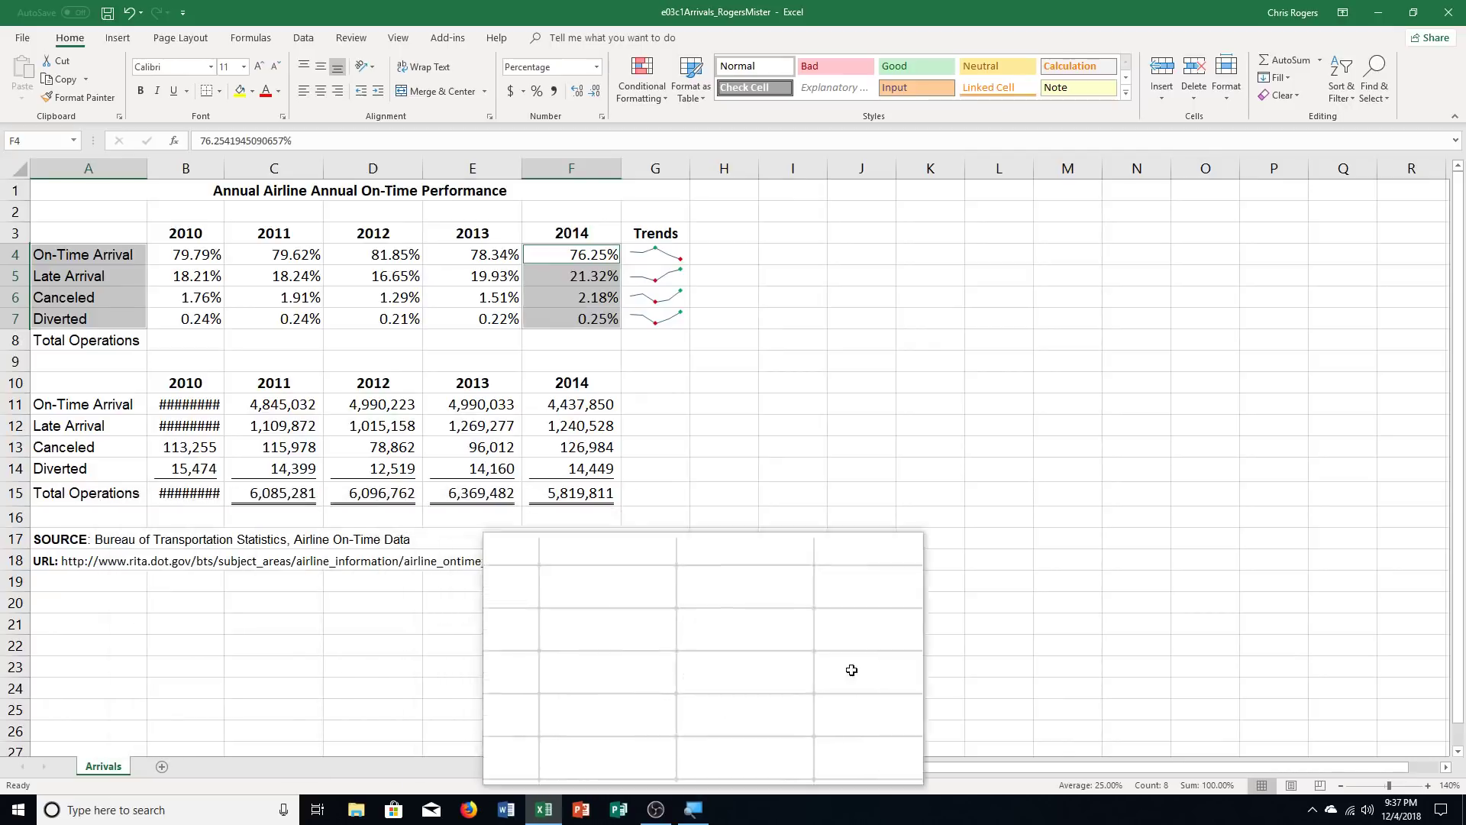
pyautogui.click(1427, 785)
pyautogui.click(1427, 785)
pyautogui.click(1426, 785)
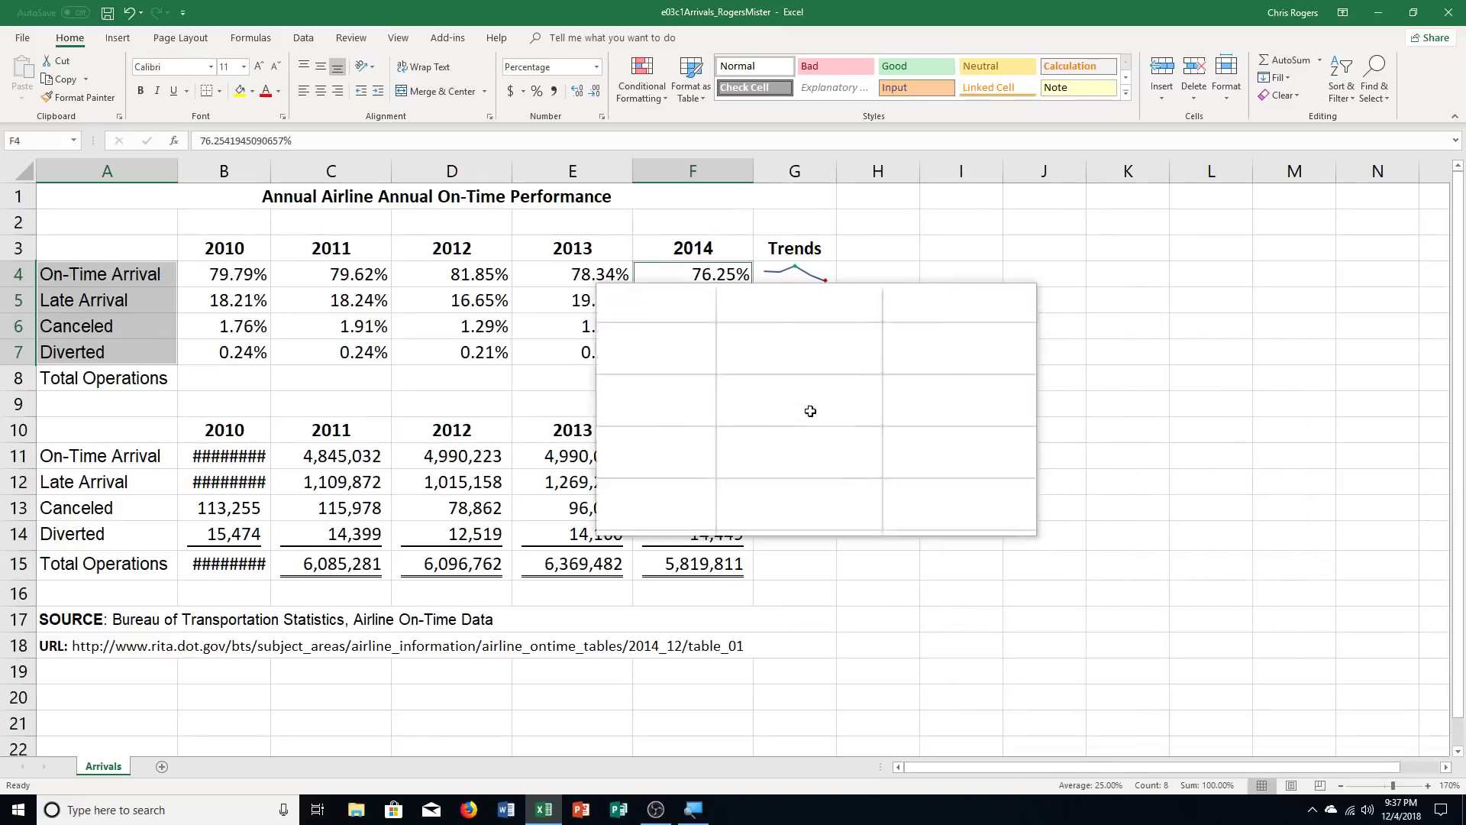
pyautogui.click(118, 38)
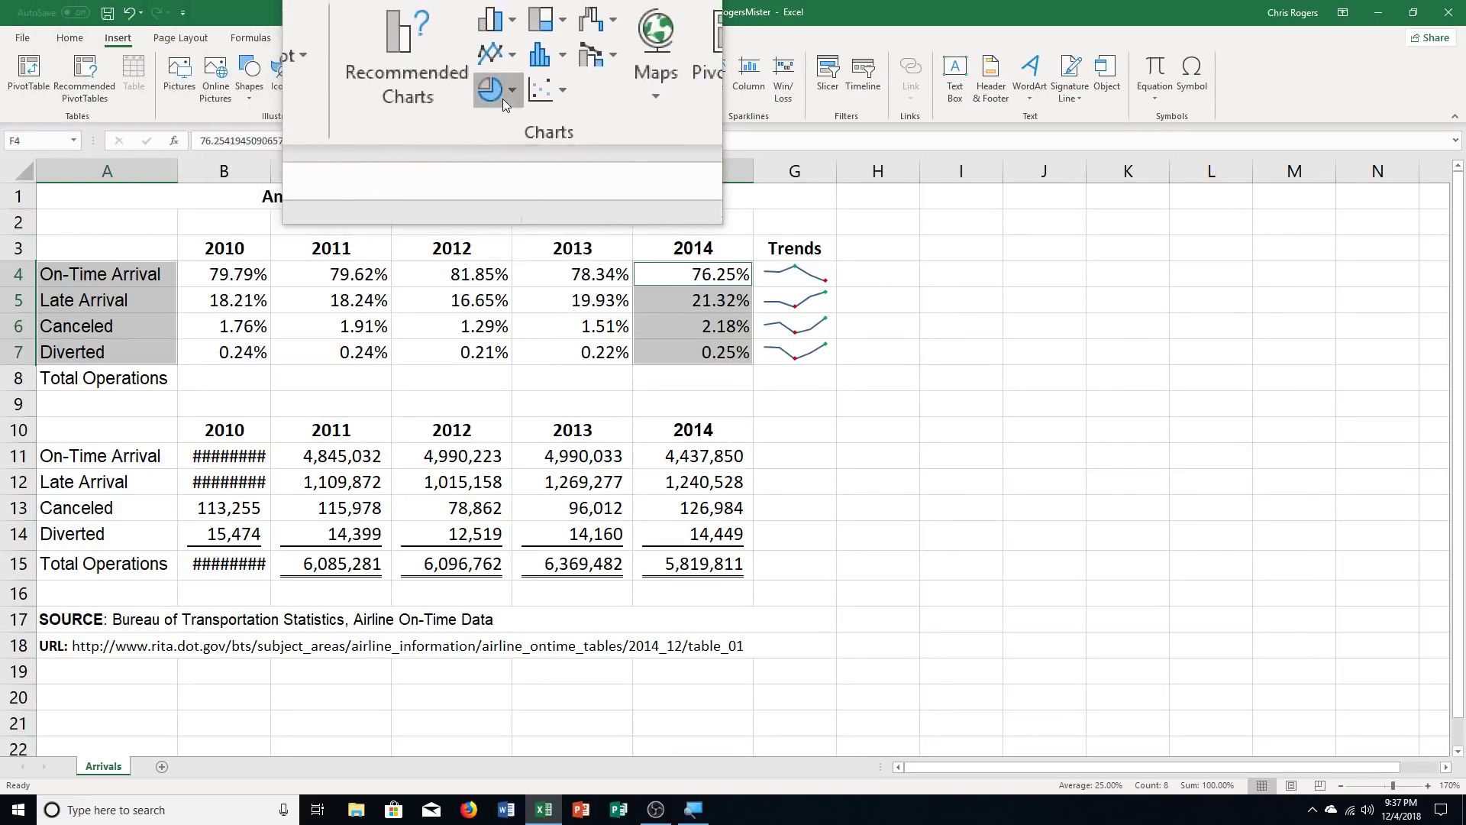
pyautogui.click(502, 99)
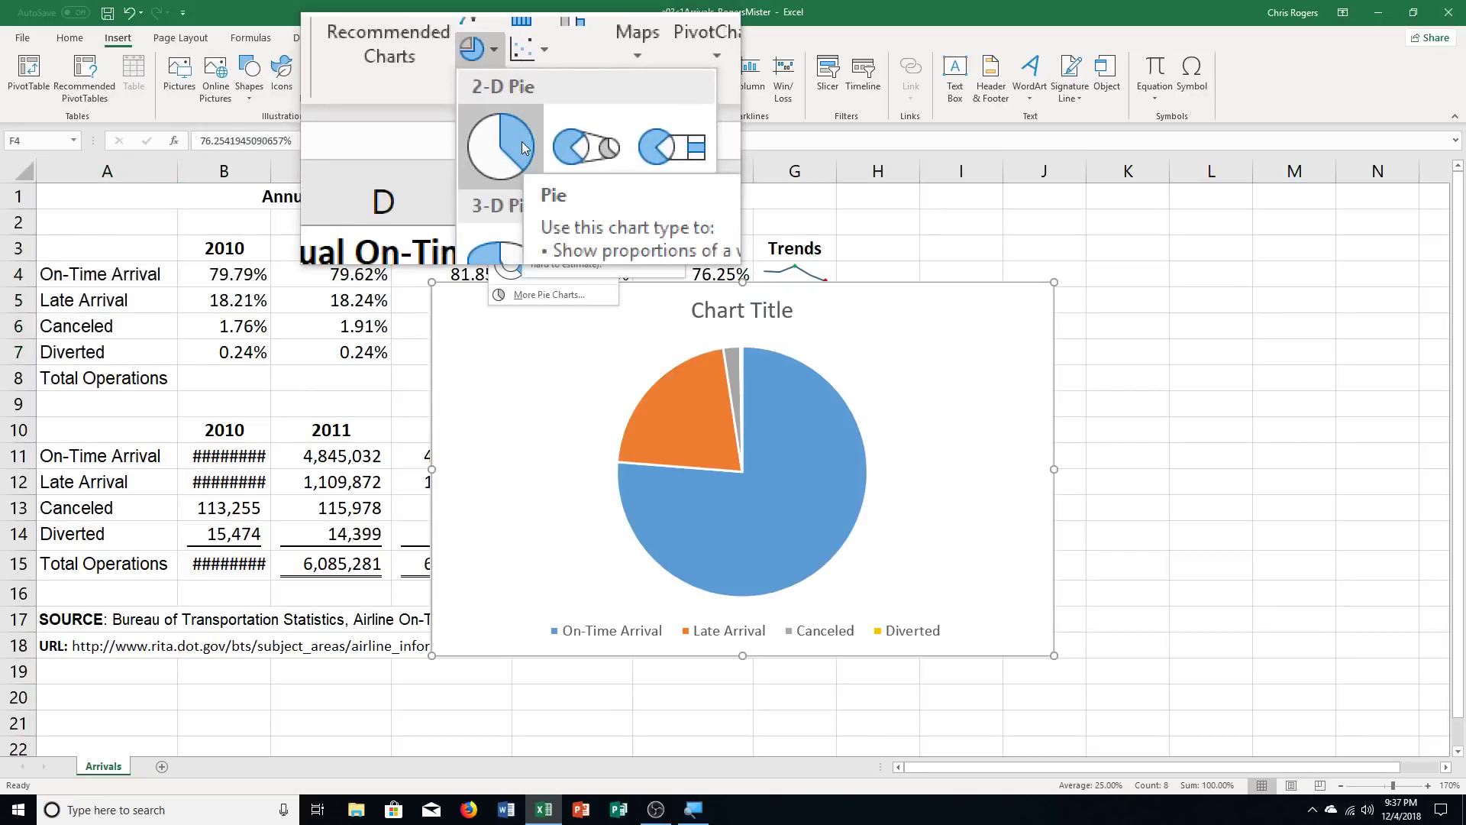
pyautogui.click(523, 148)
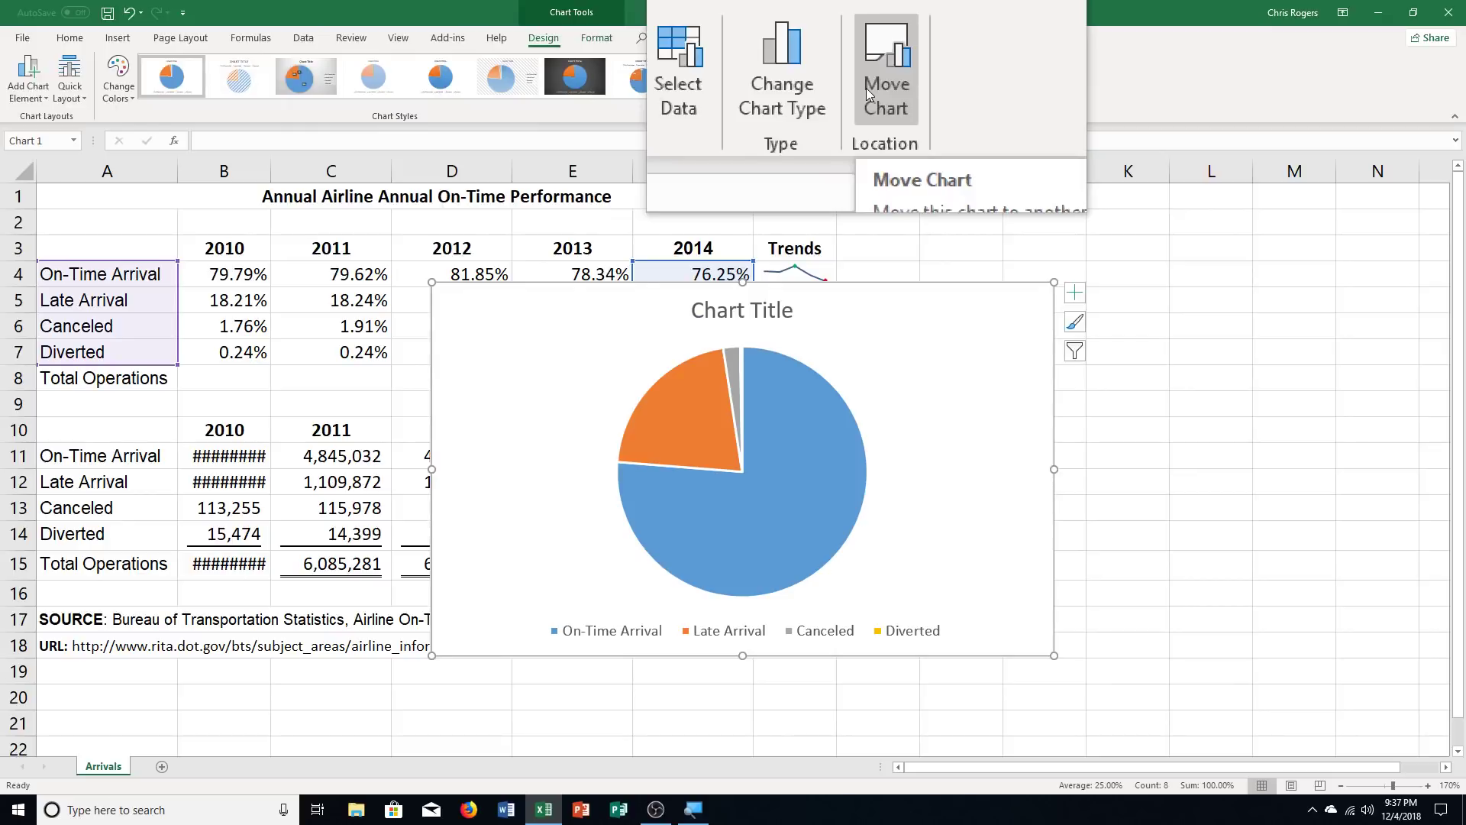
pyautogui.click(867, 89)
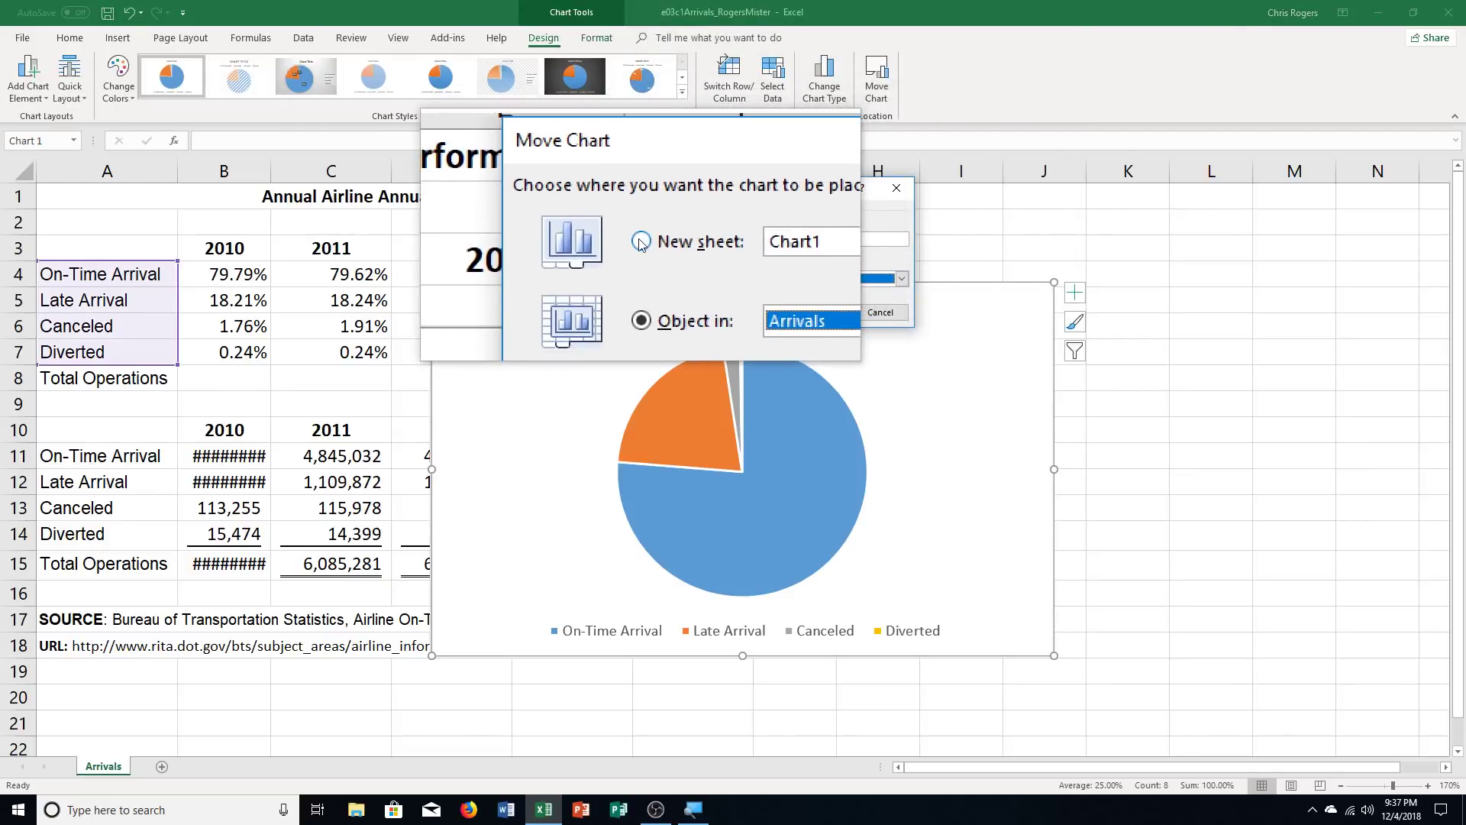
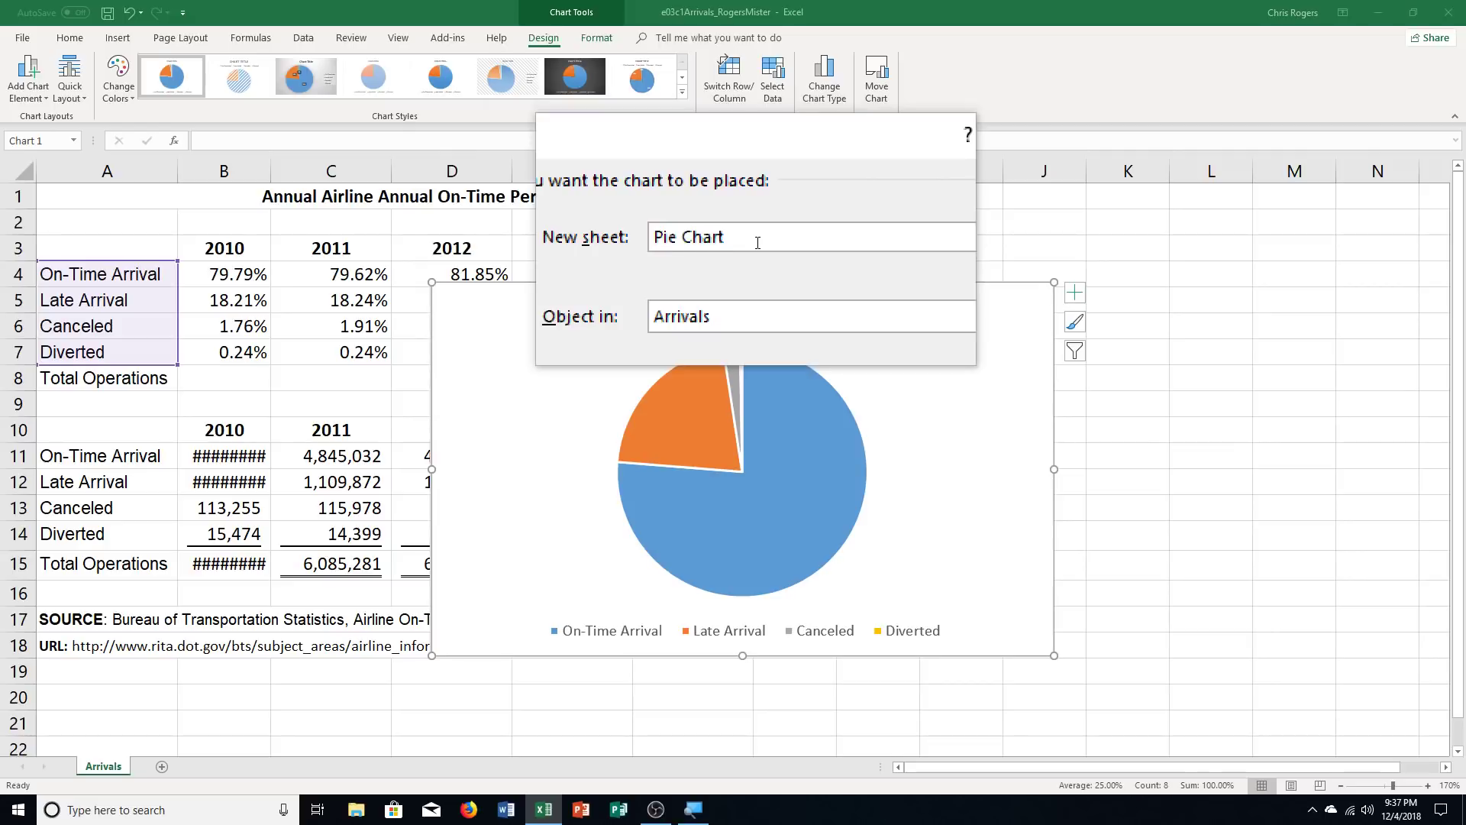
pyautogui.press('Return')
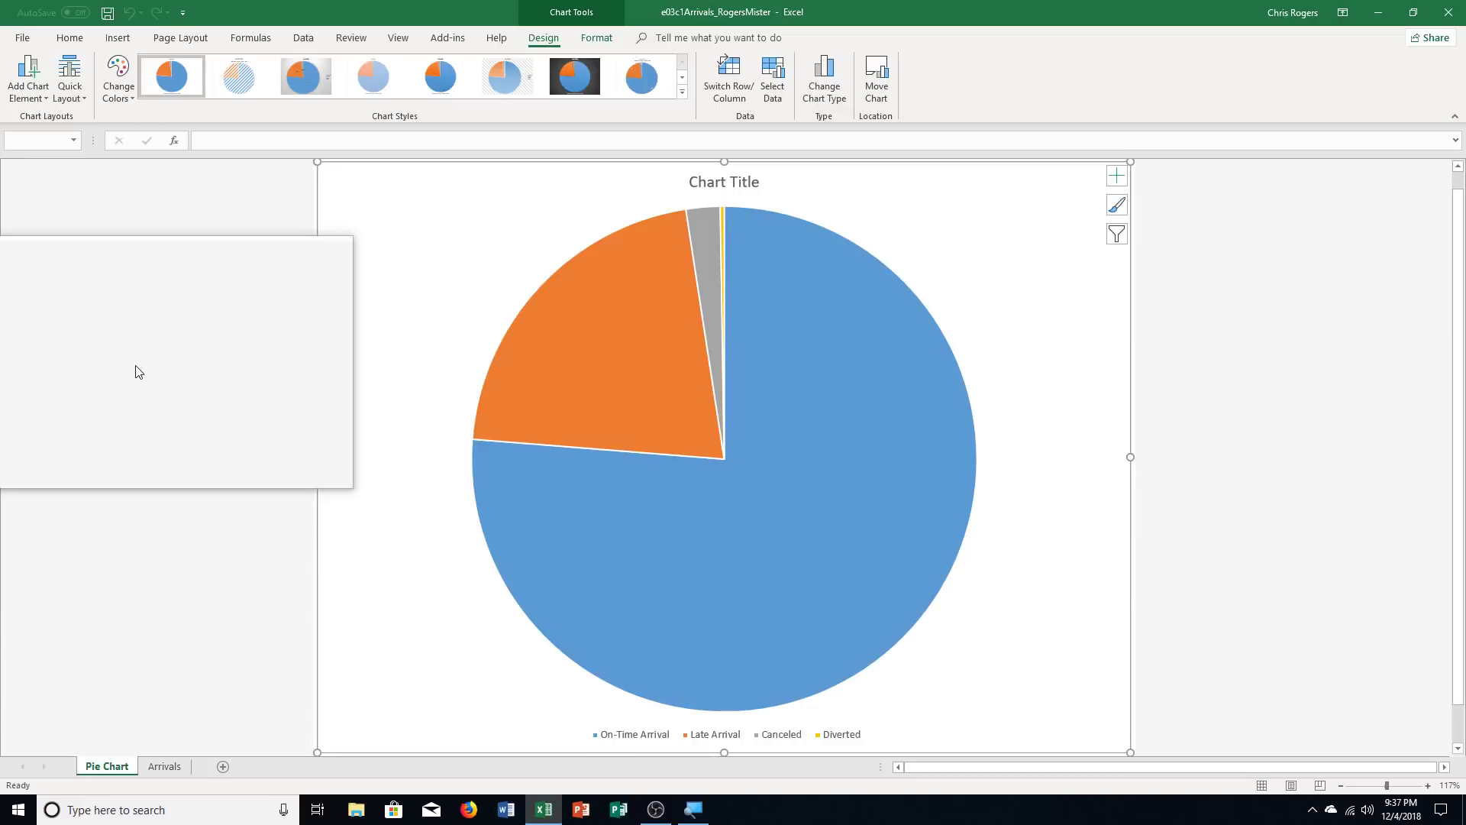
# Step: Set the pie chart's title to 2014 Flight Arrivals
pyautogui.click(733, 182)
pyautogui.write('2')
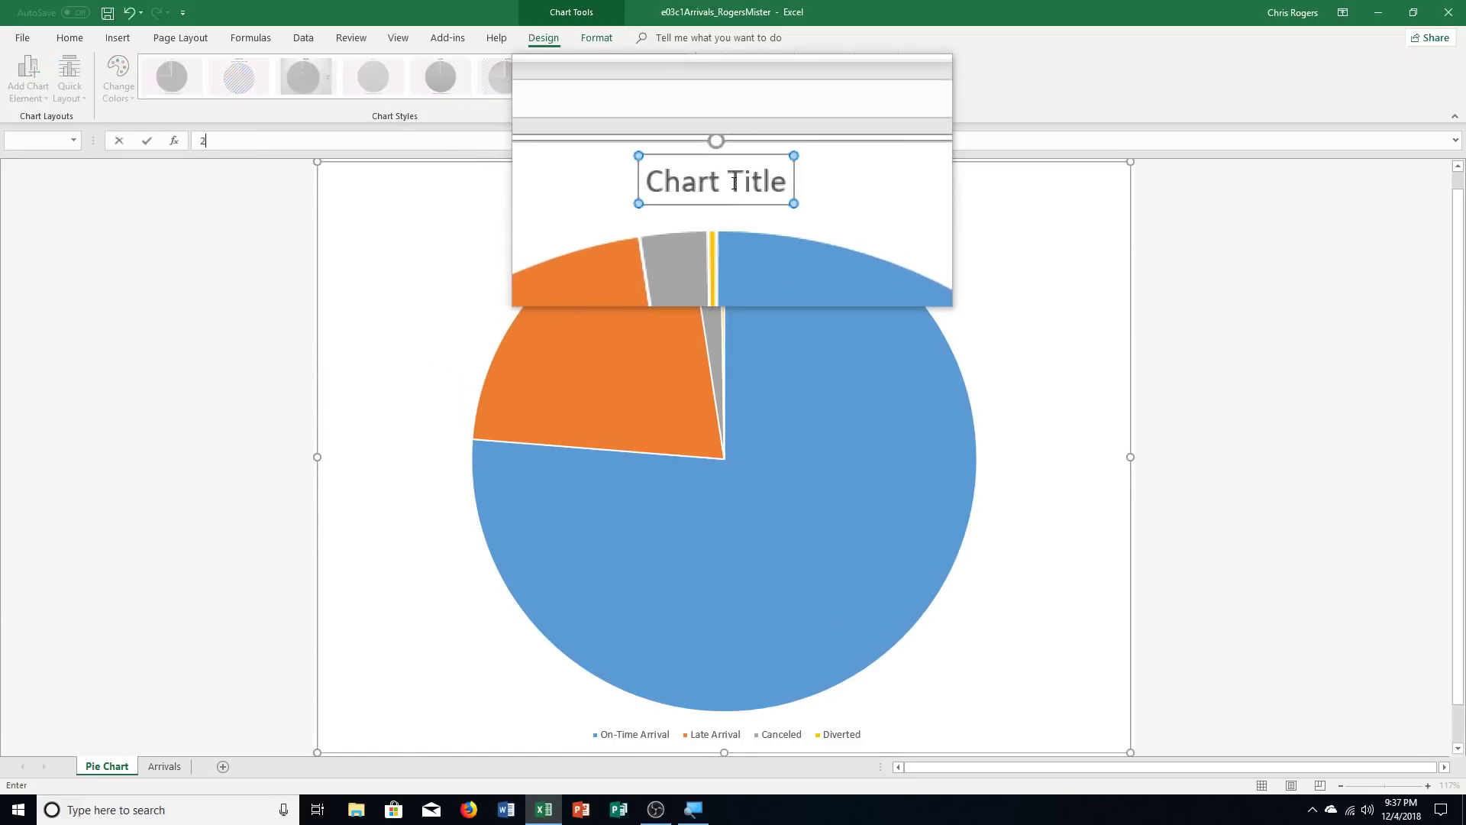
pyautogui.write('014 Glight')
pyautogui.press('BackSpace')
pyautogui.press('BackSpace')
pyautogui.press('BackSpace')
pyautogui.press('BackSpace')
pyautogui.press('BackSpace')
pyautogui.press('BackSpace')
pyautogui.press('BackSpace')
pyautogui.write('ght Arrivals')
pyautogui.press('Return')
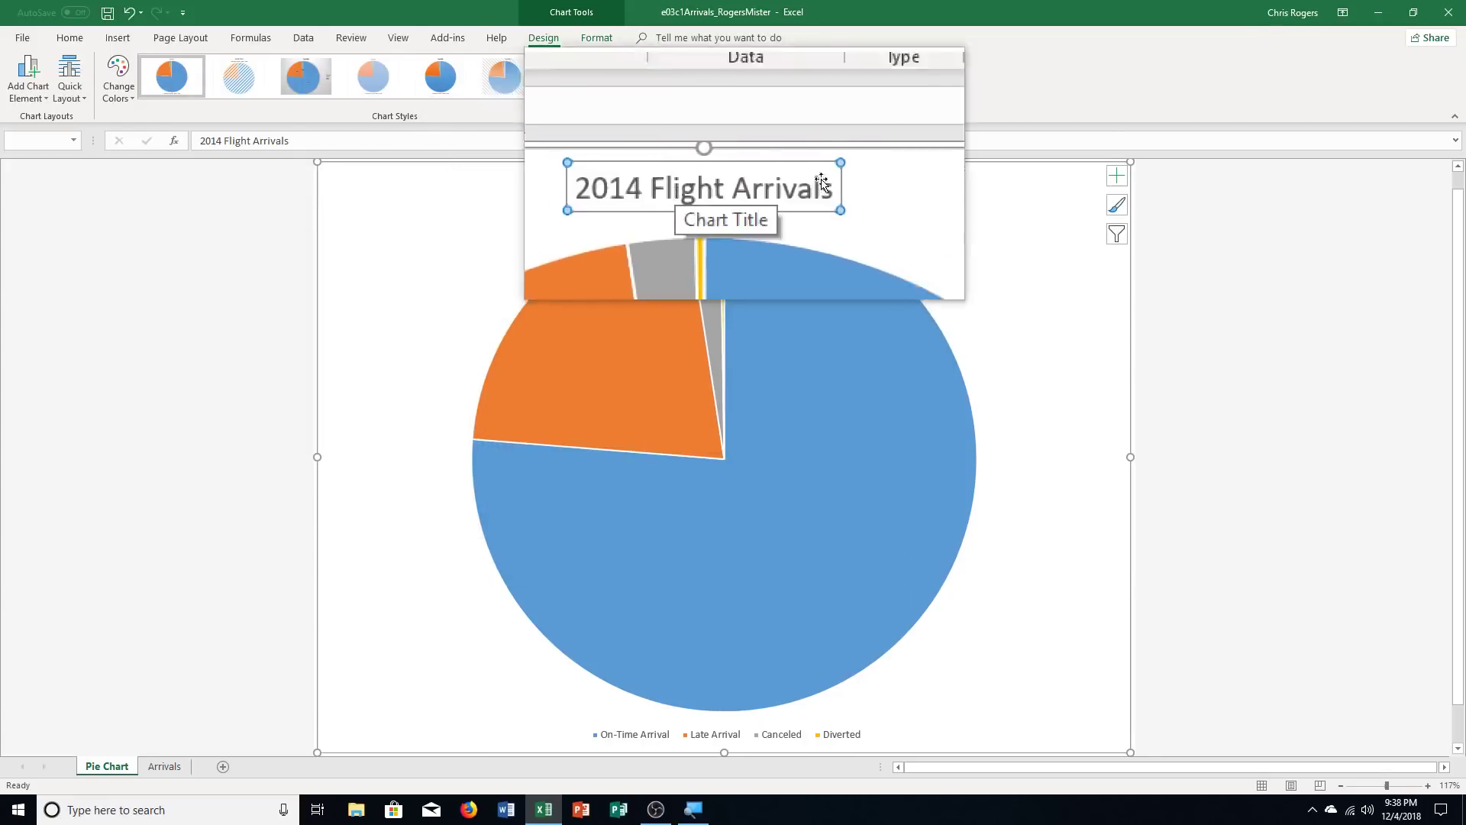
pyautogui.moveTo(606, 448)
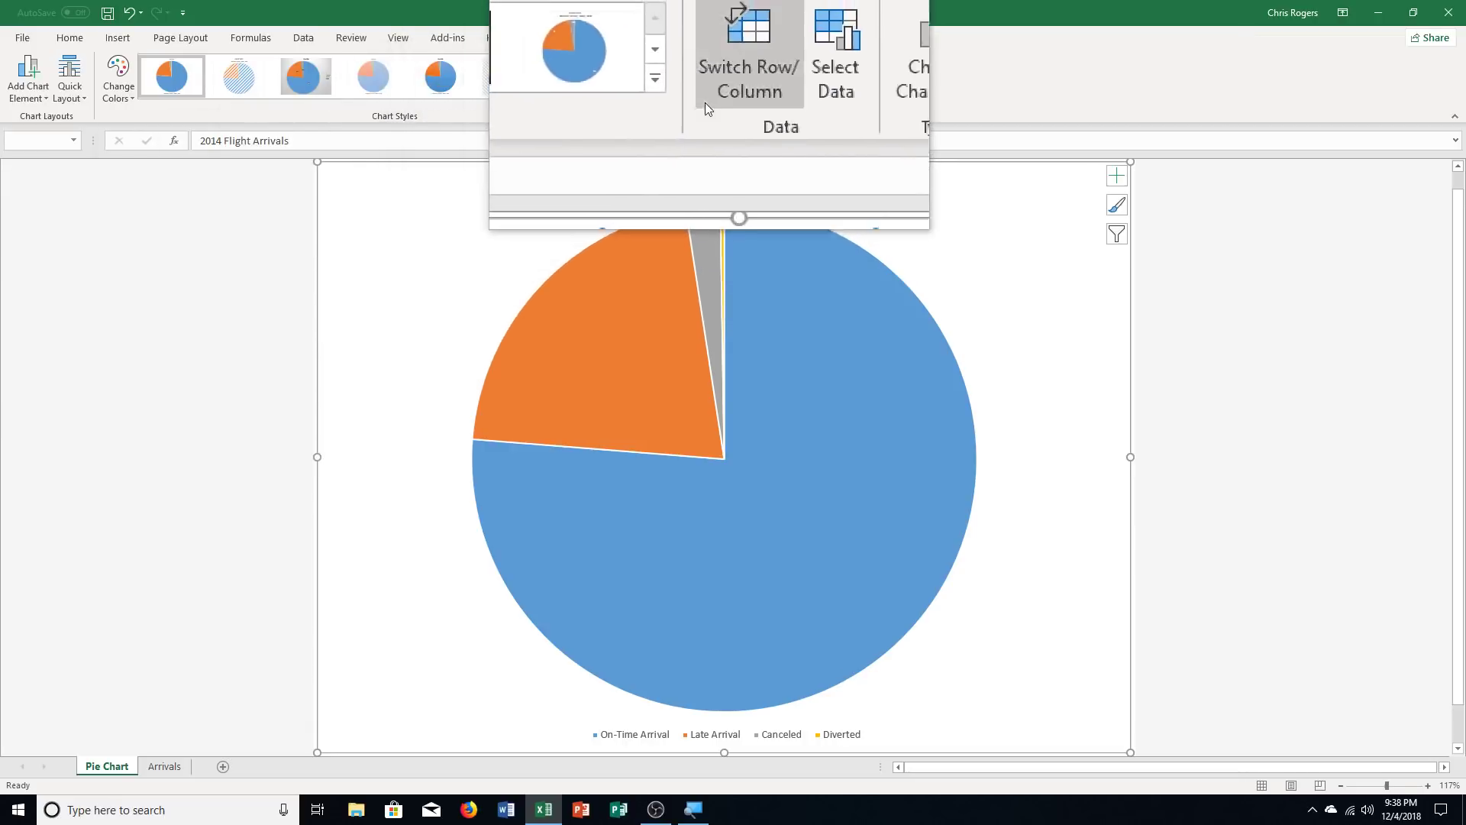
# Step: Apply chart Style 12 to the pie chart and set the title's font color to the standard Blue
pyautogui.click(682, 105)
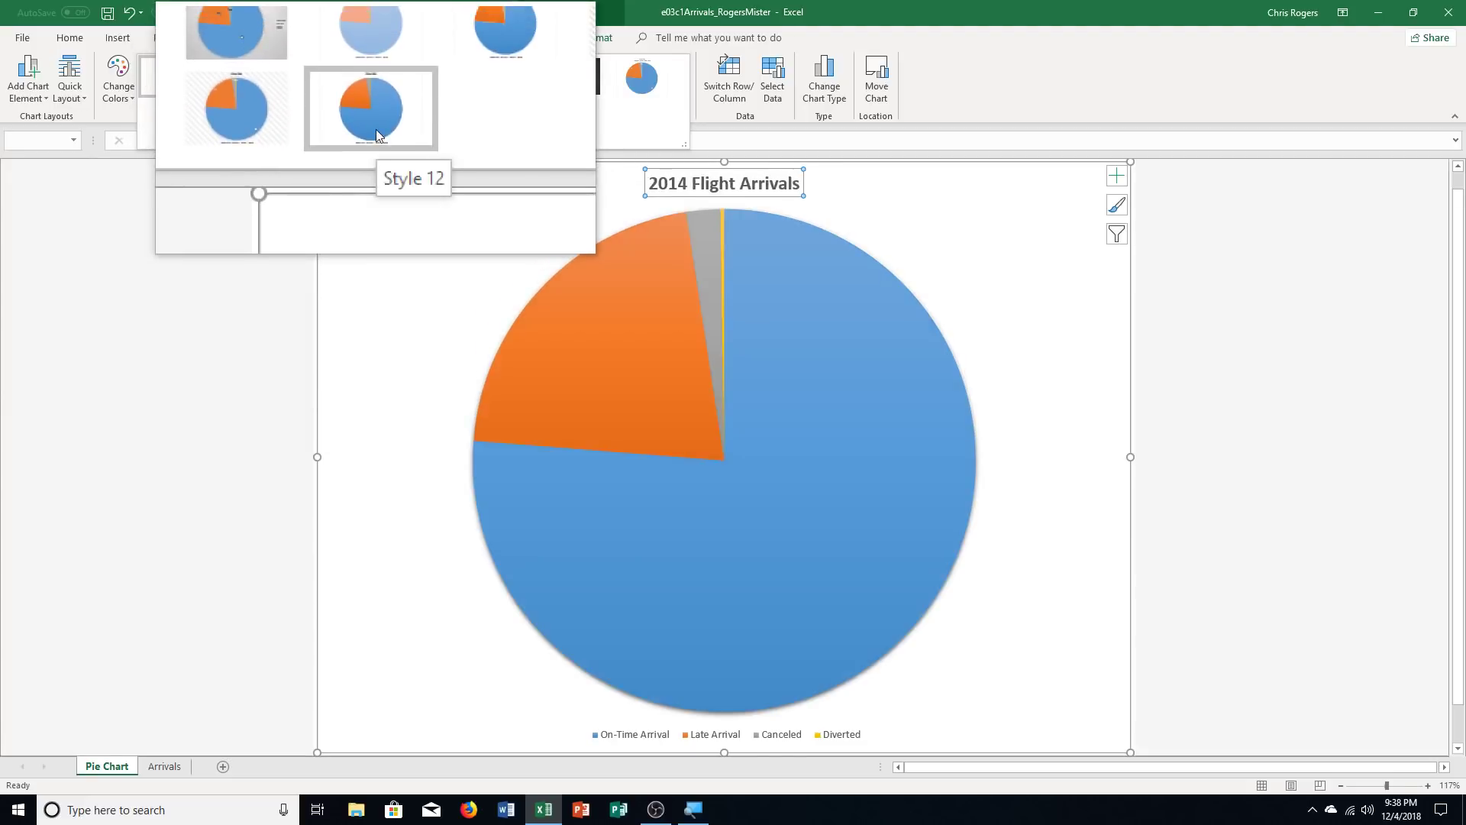
pyautogui.click(377, 135)
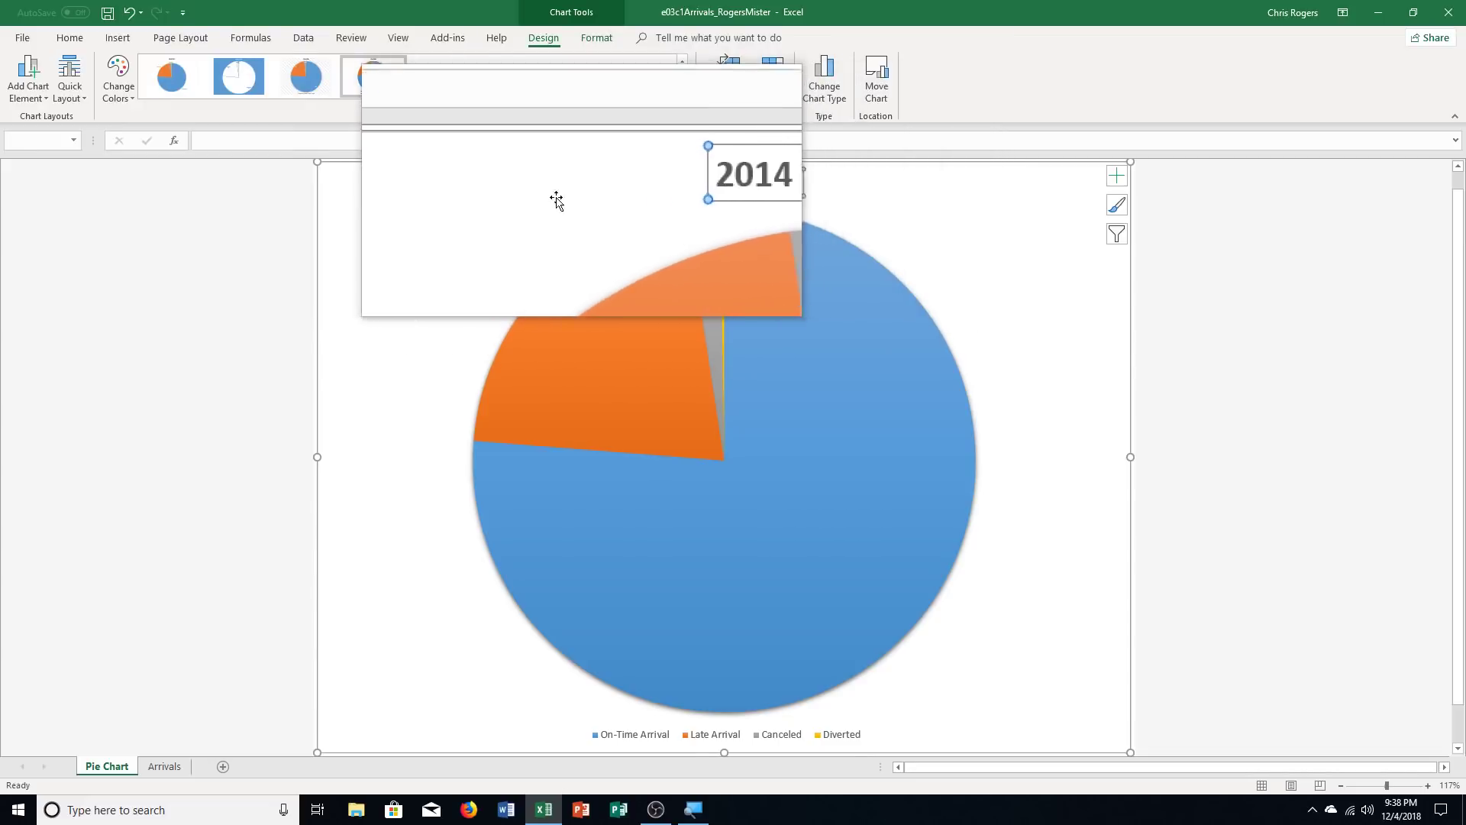
pyautogui.click(70, 38)
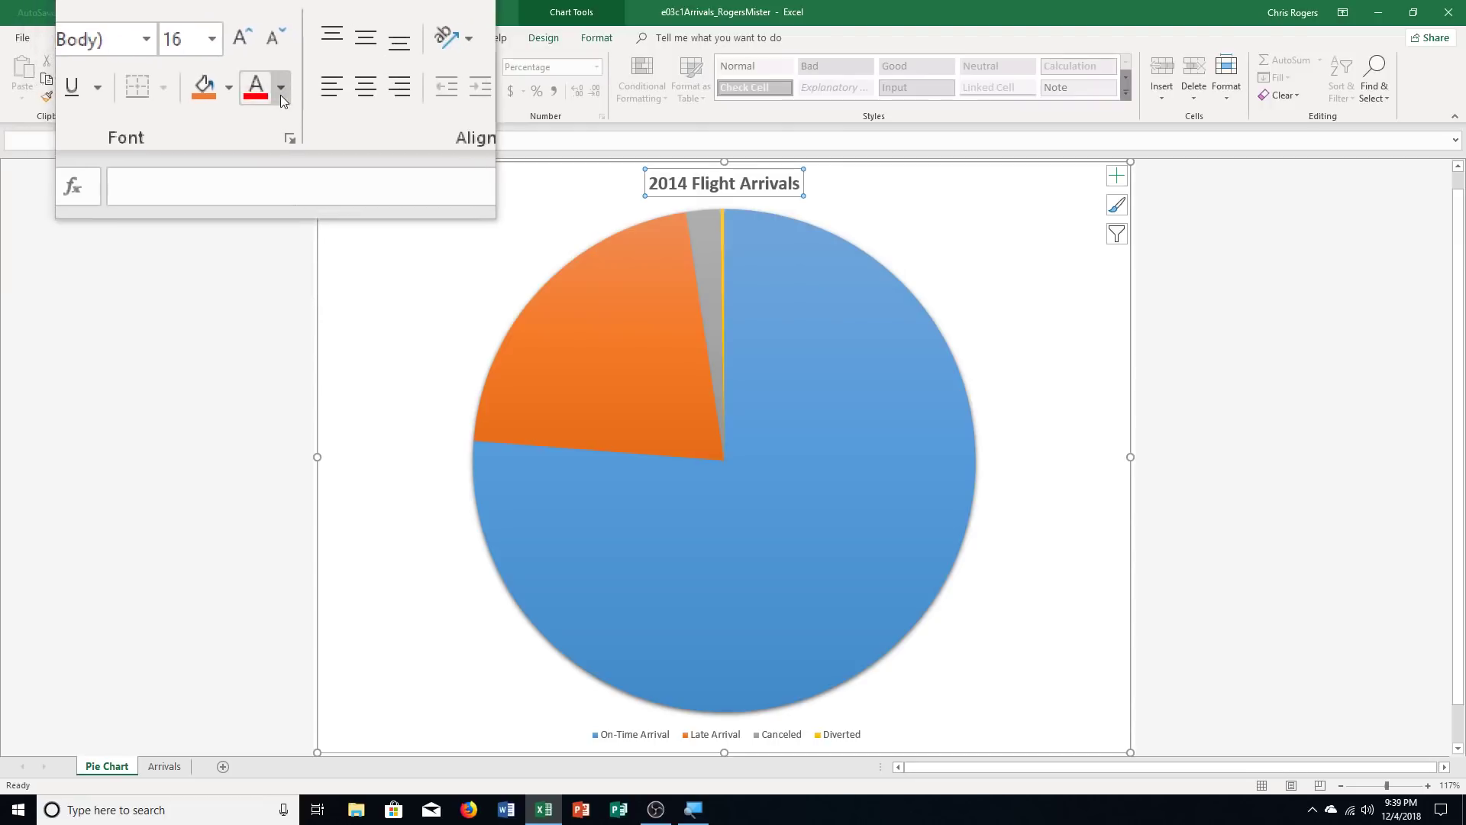
pyautogui.click(281, 87)
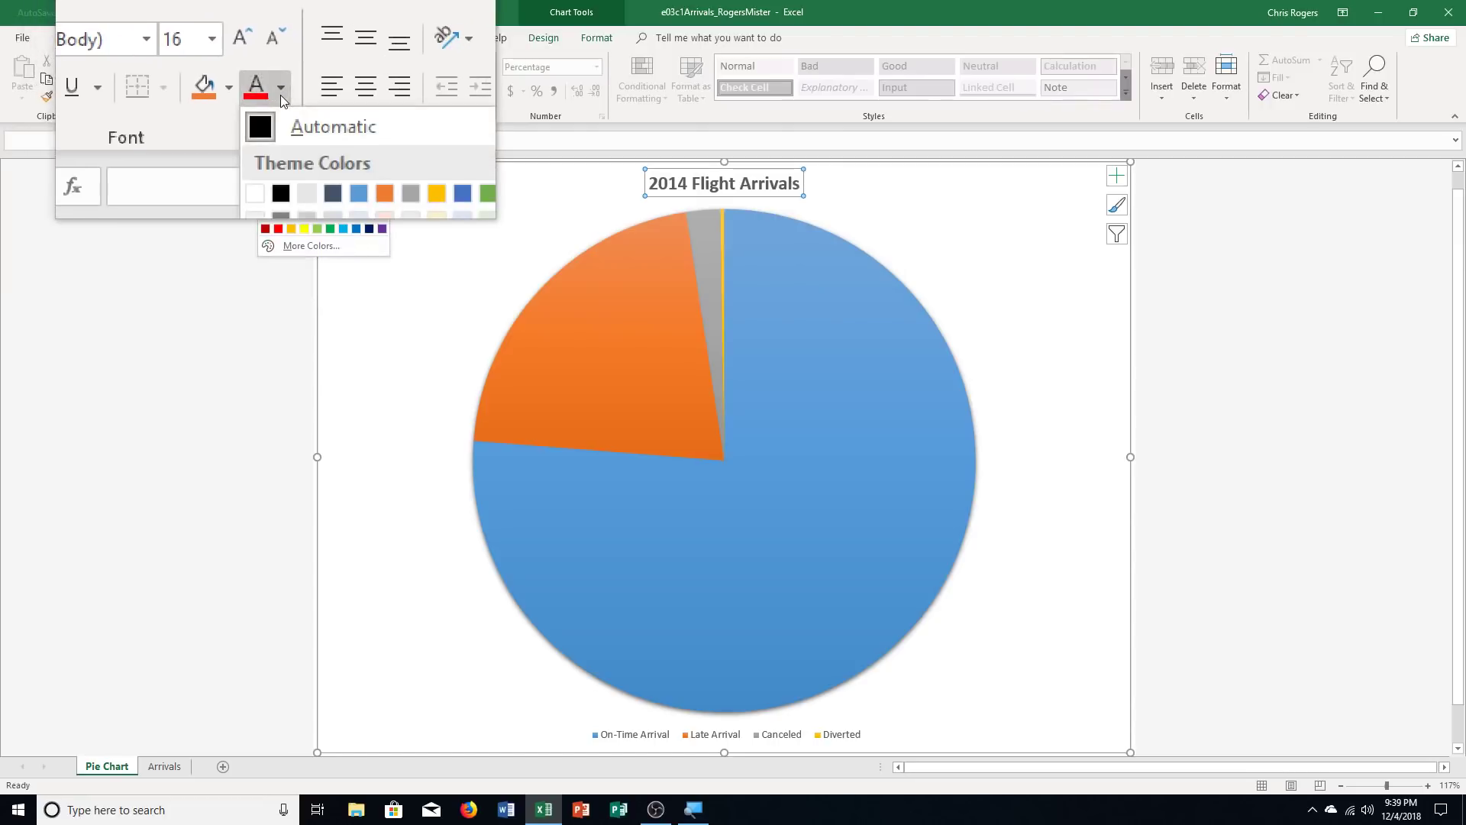
pyautogui.click(357, 229)
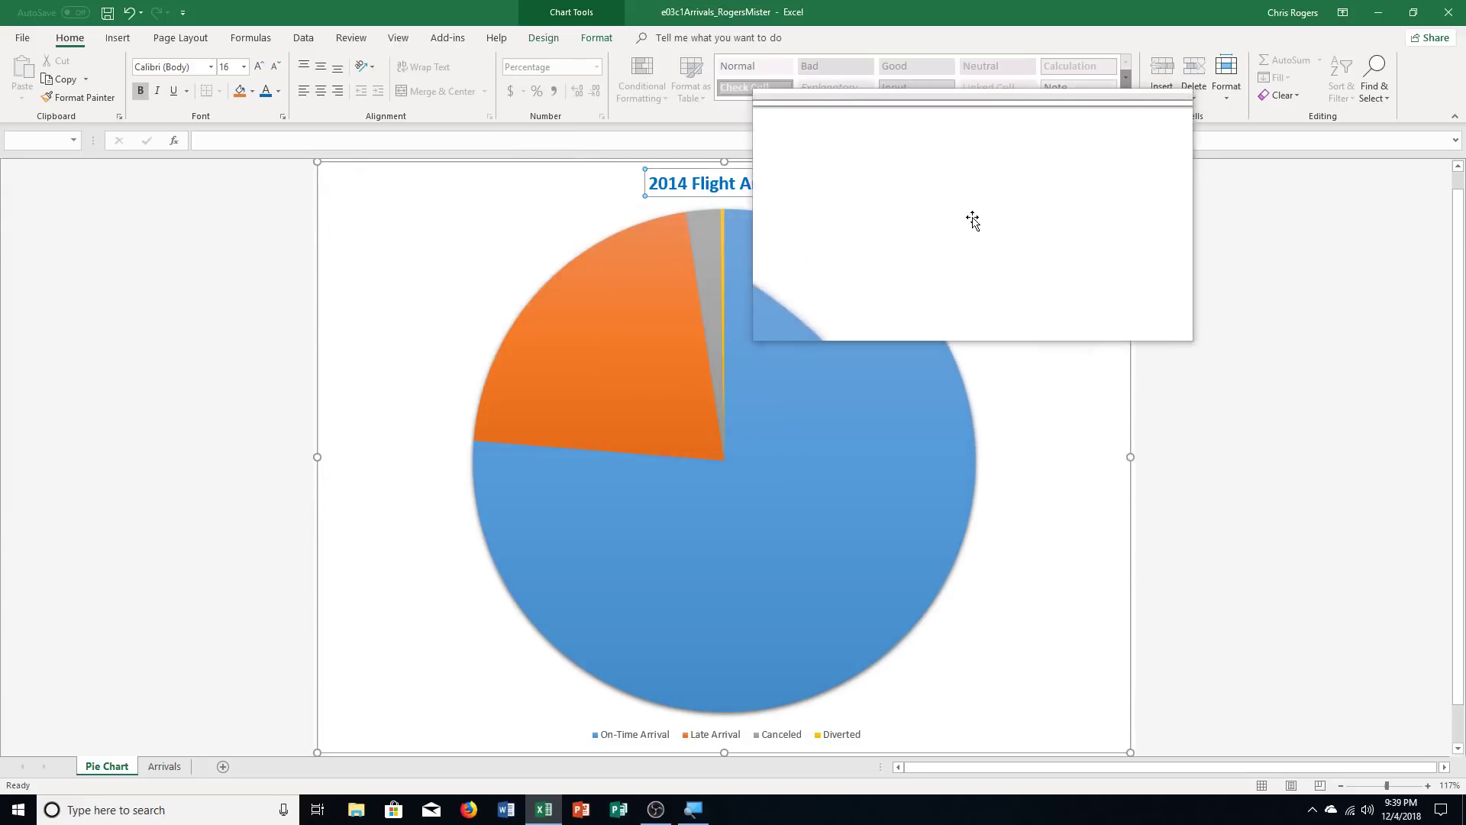
# Step: Position the pie chart's legend at the top, between the title and the pie
pyautogui.click(547, 33)
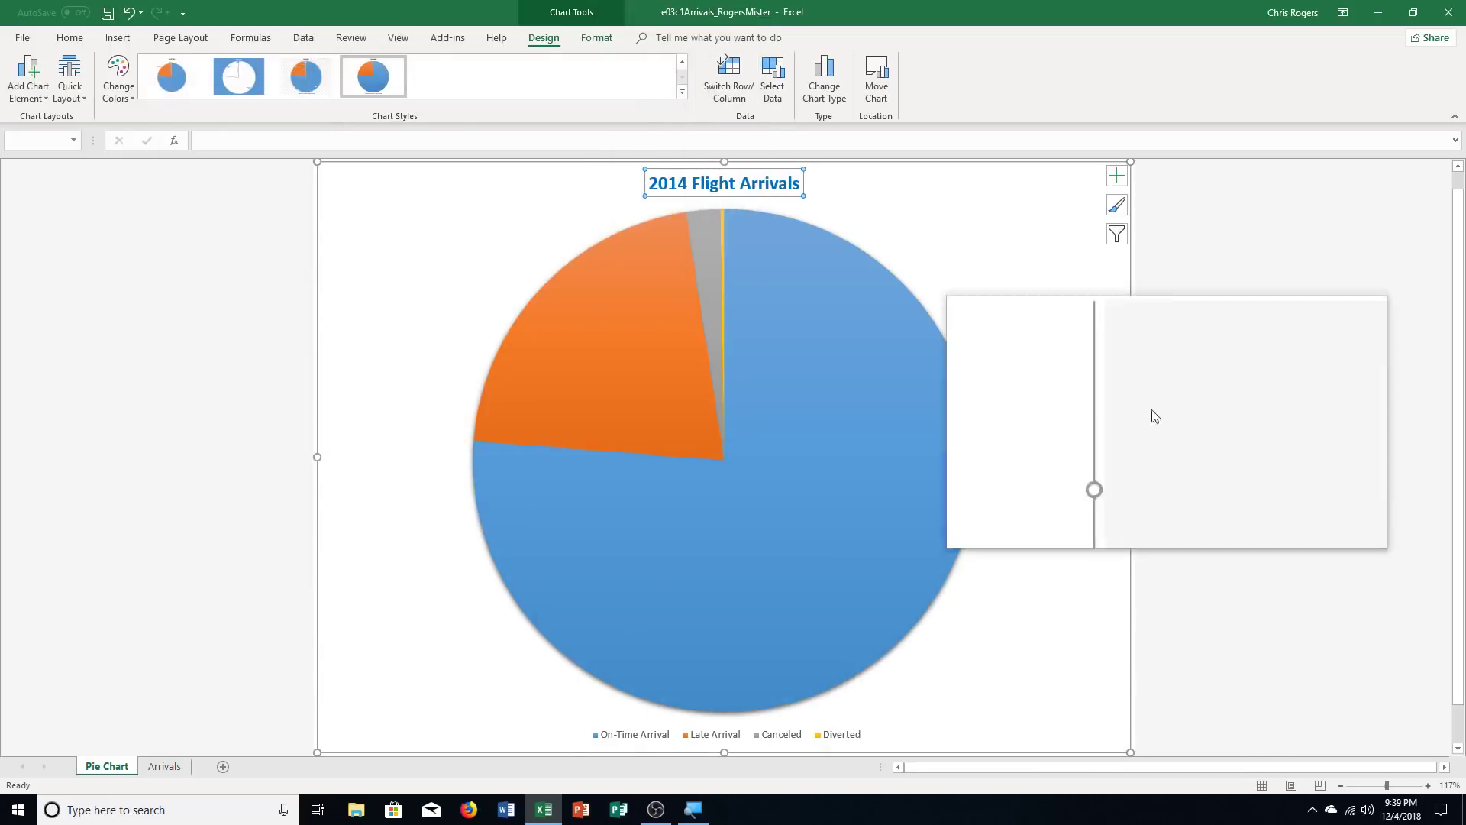
pyautogui.click(21, 98)
pyautogui.moveTo(25, 183)
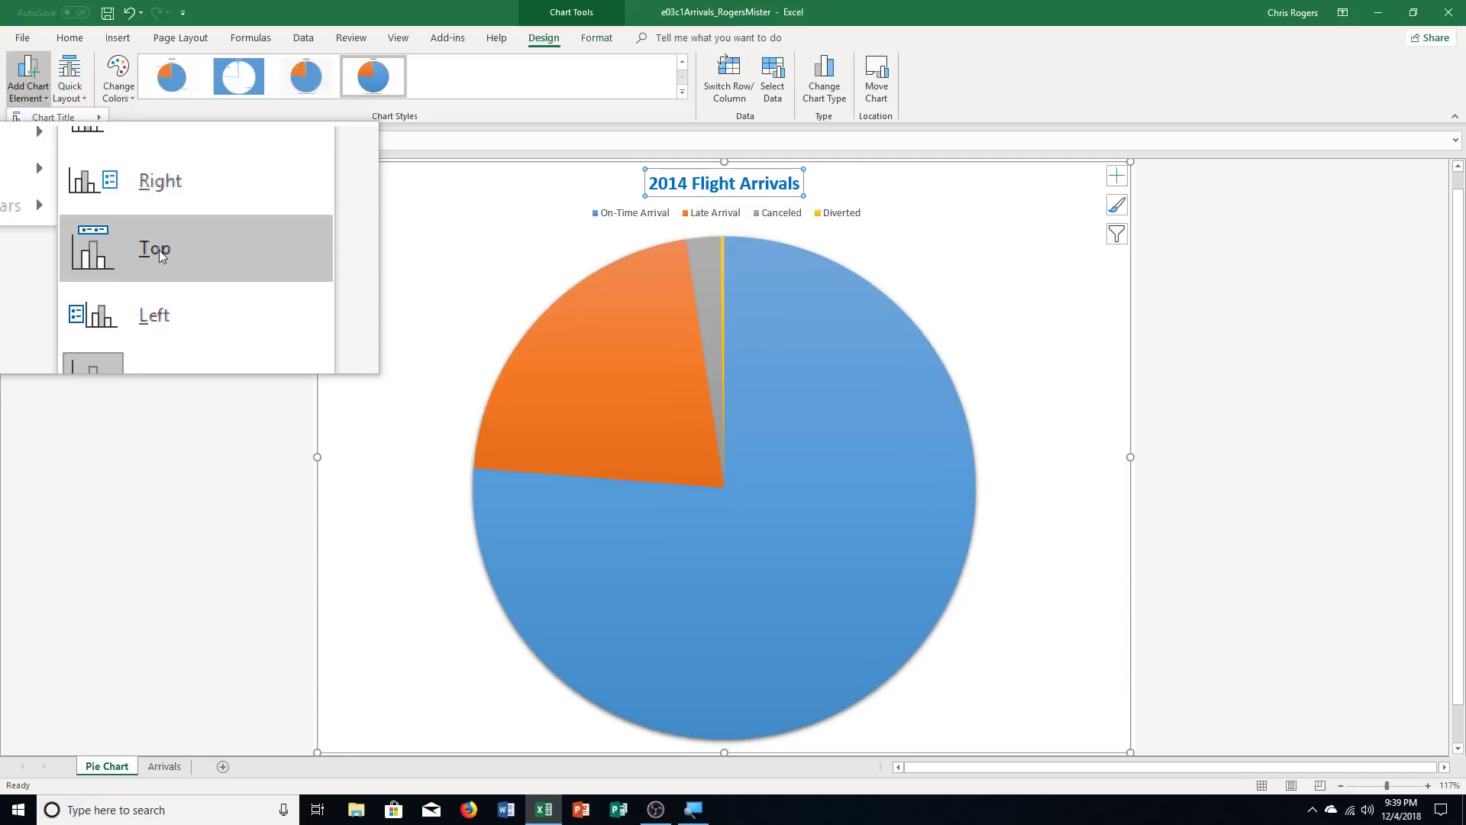
pyautogui.click(159, 250)
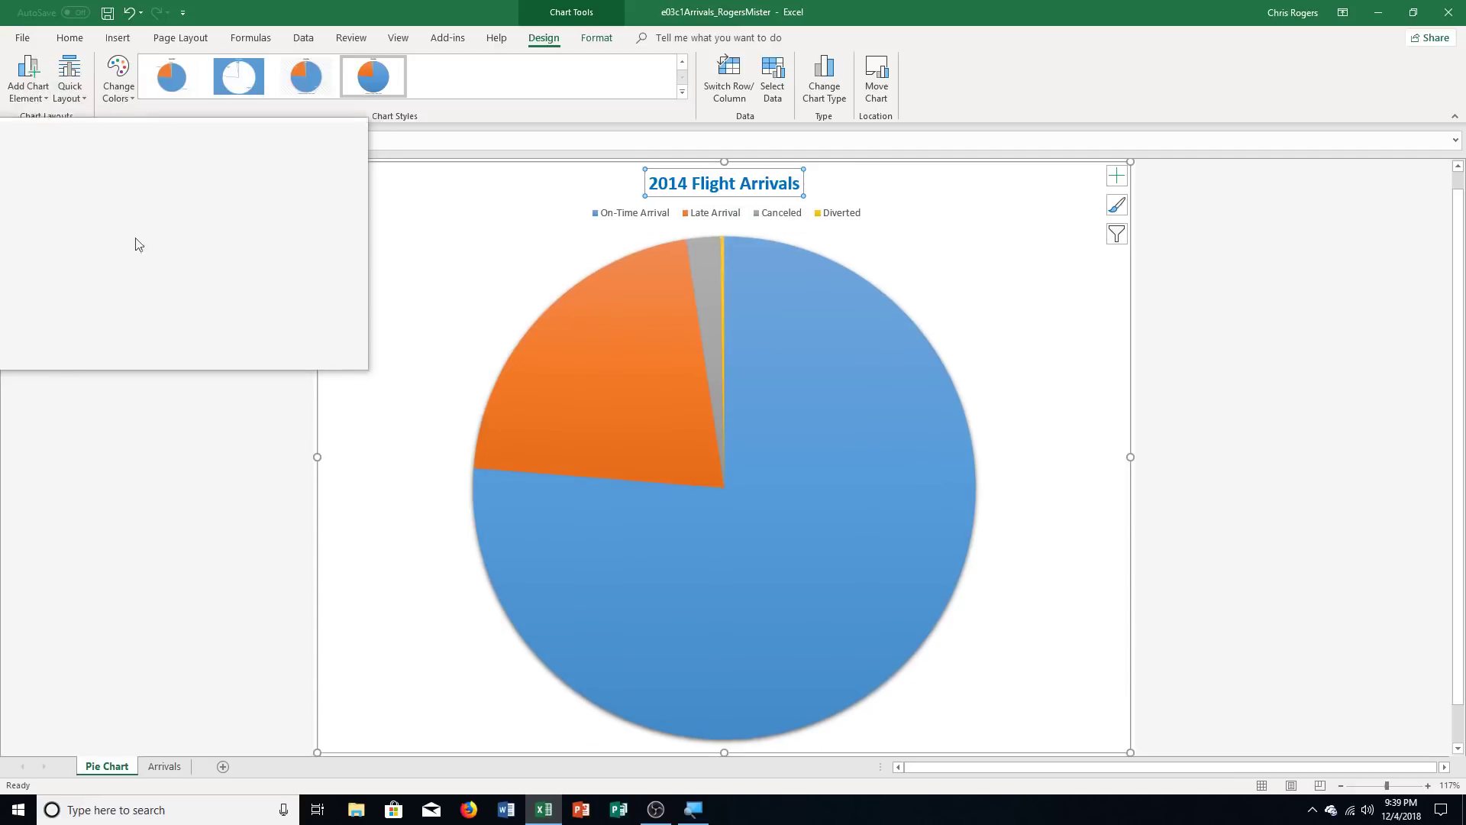
pyautogui.click(34, 90)
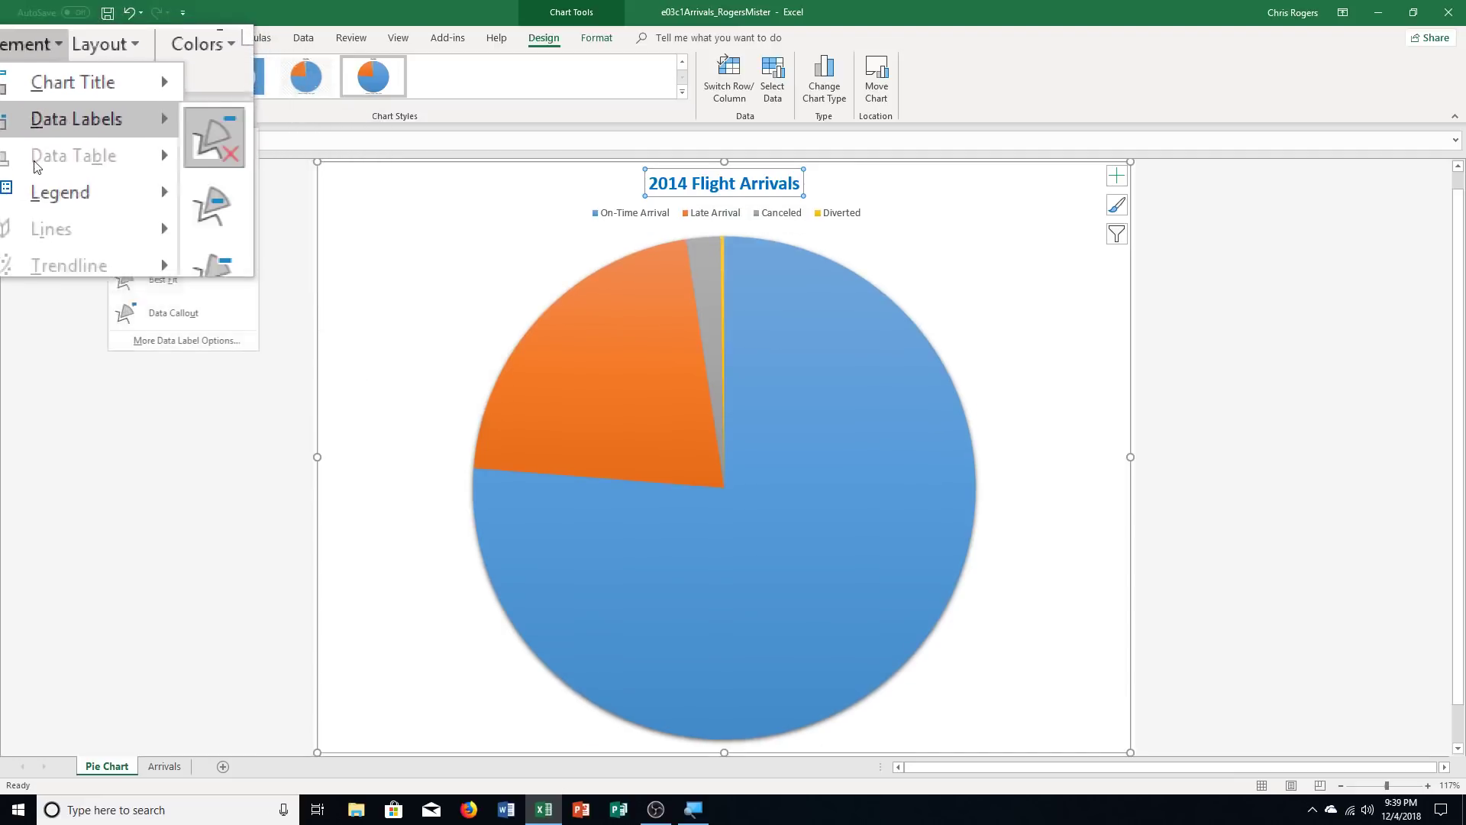
pyautogui.moveTo(95, 174)
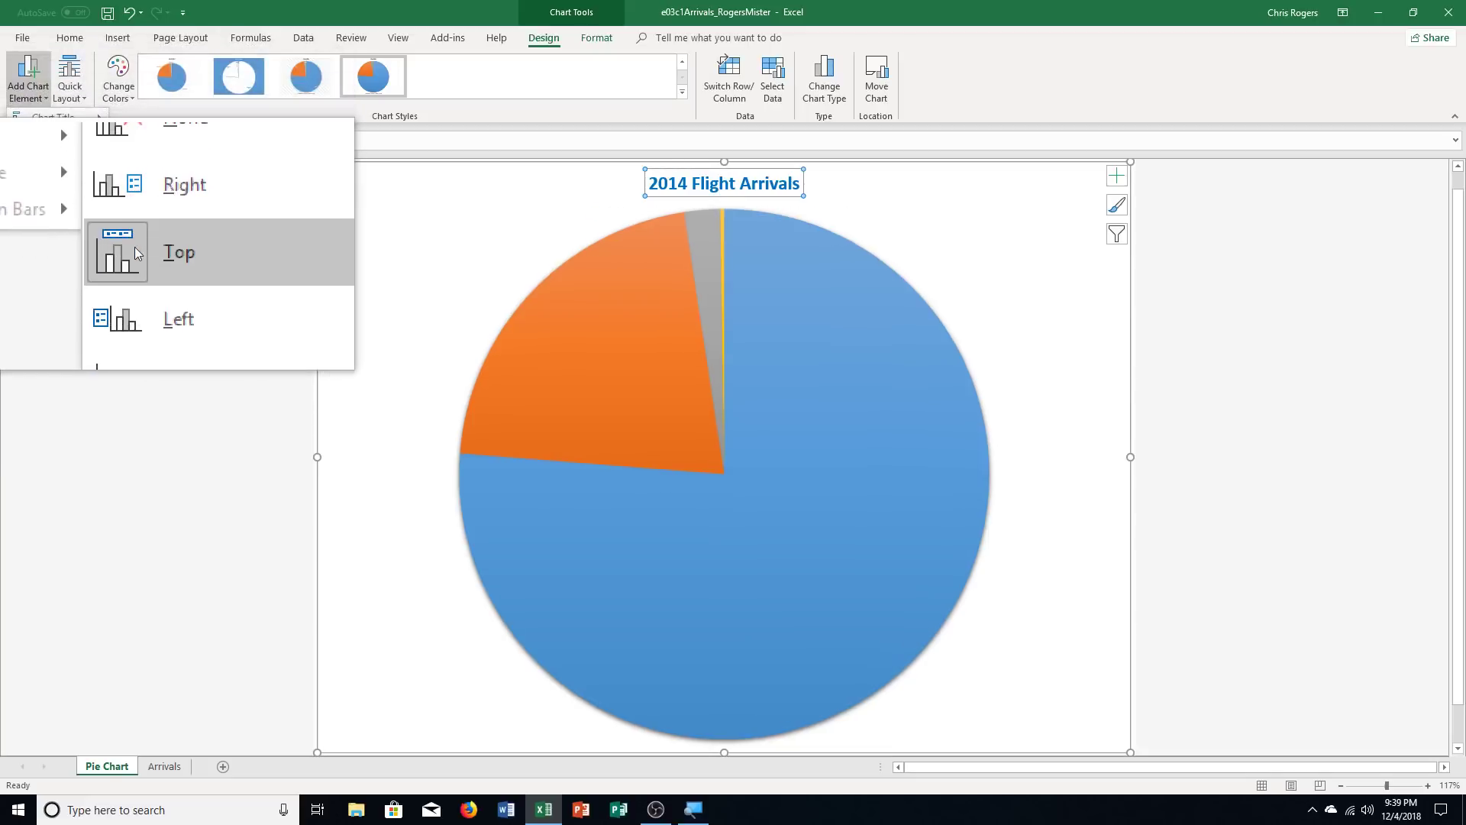
pyautogui.click(1109, 541)
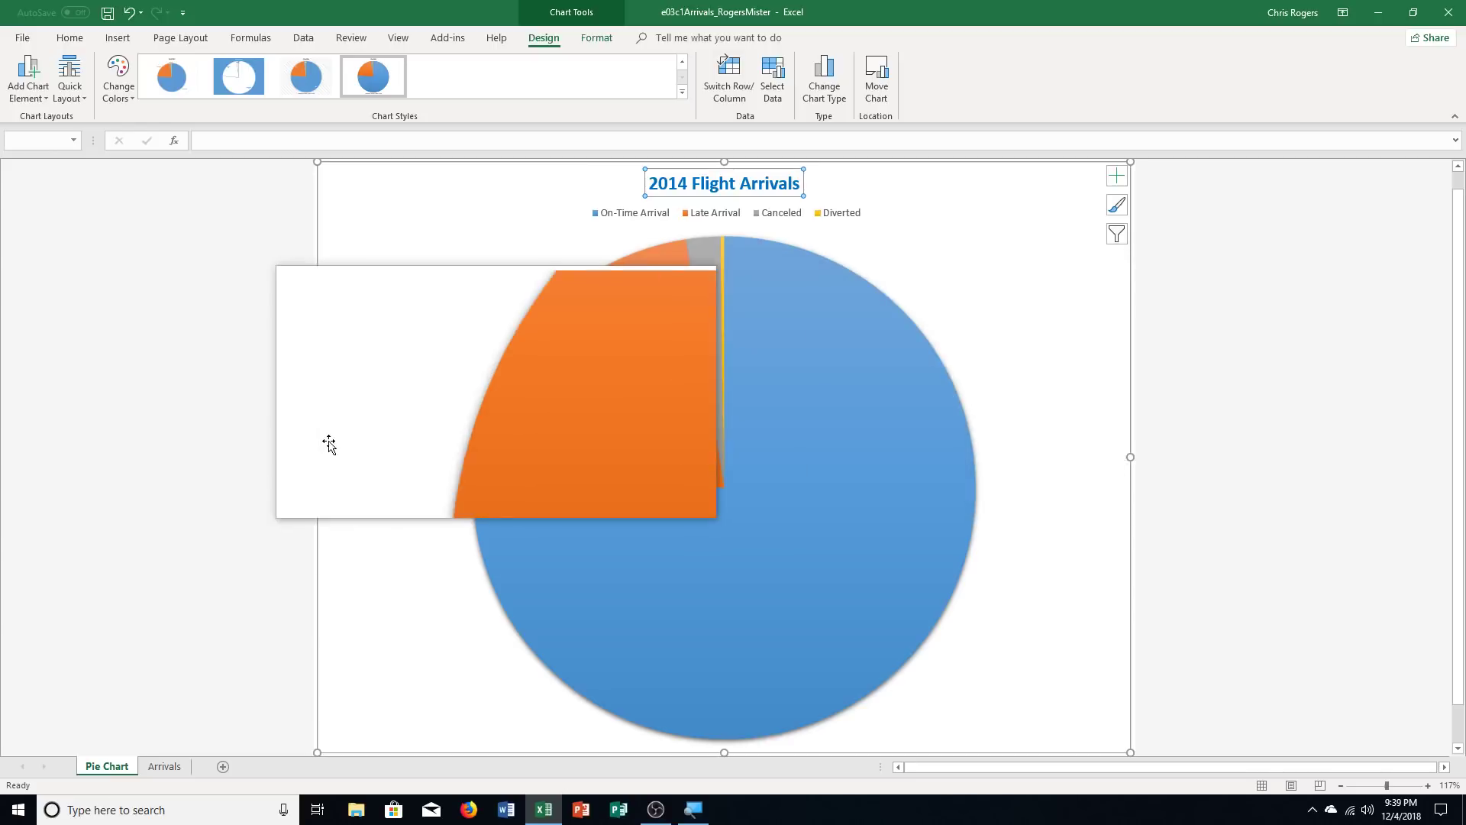
# Step: Add data labels to the pie chart using the Best Fit position
pyautogui.click(16, 71)
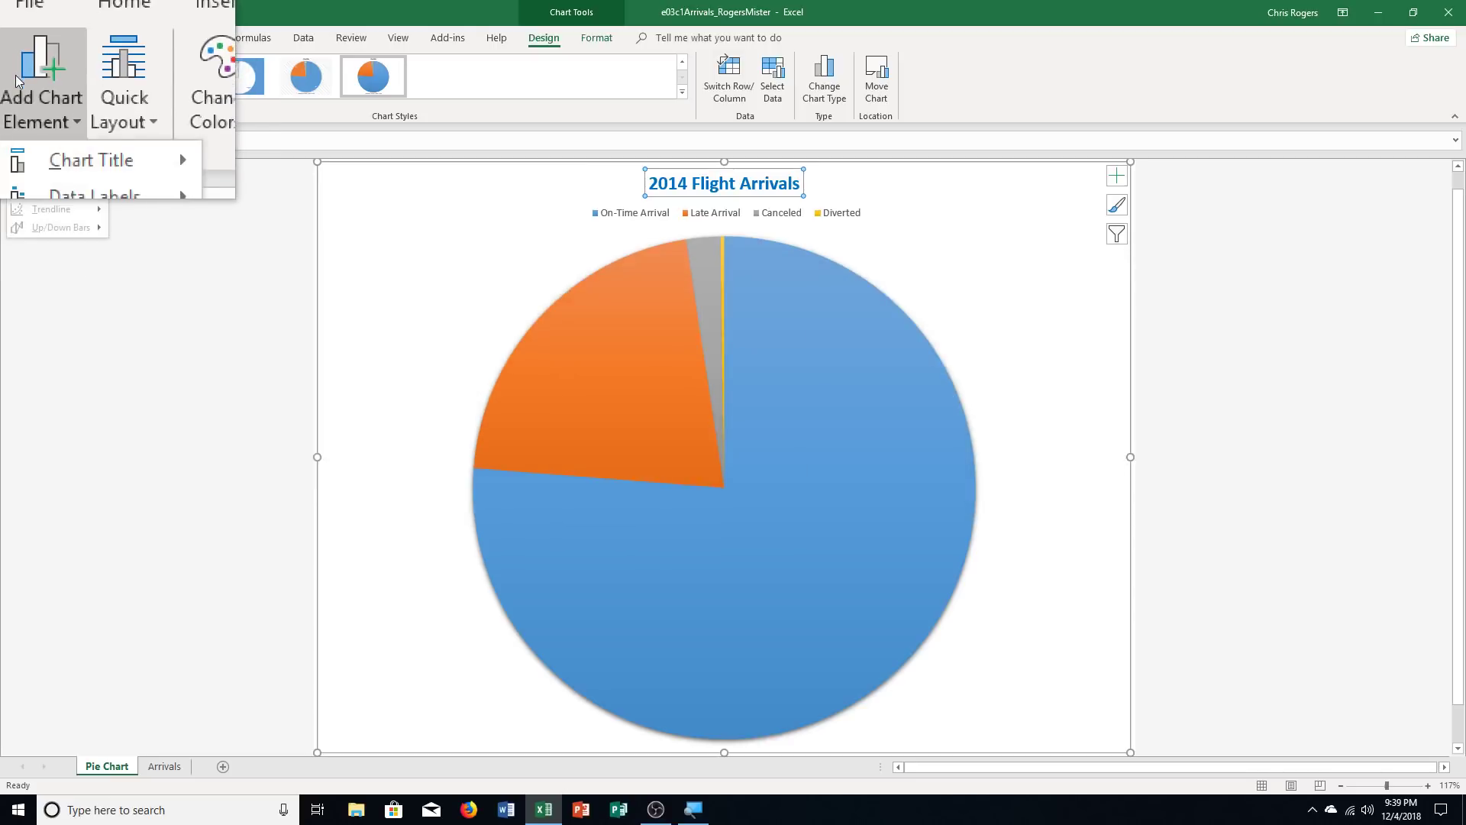
pyautogui.moveTo(26, 140)
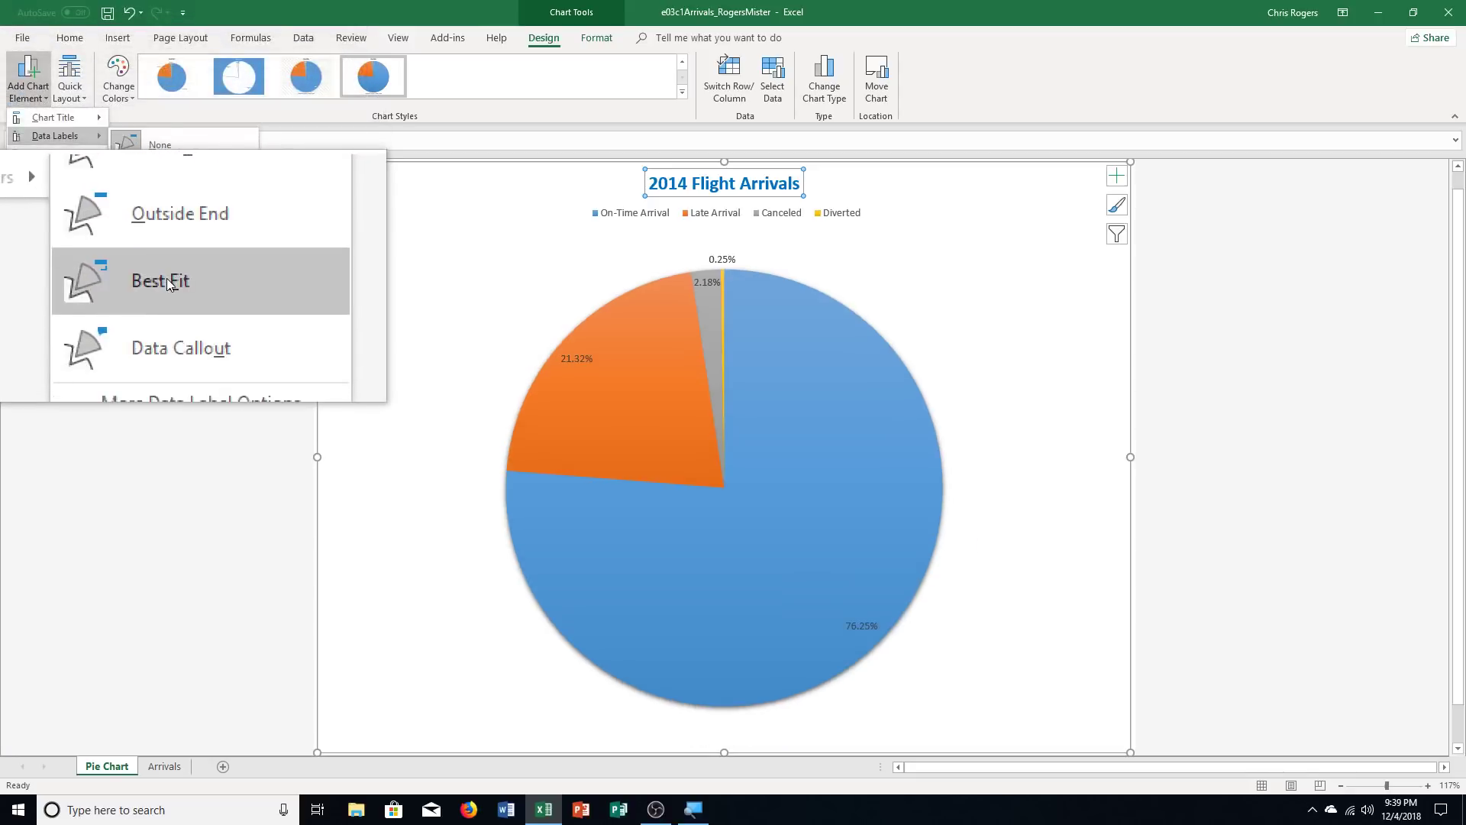
pyautogui.click(168, 281)
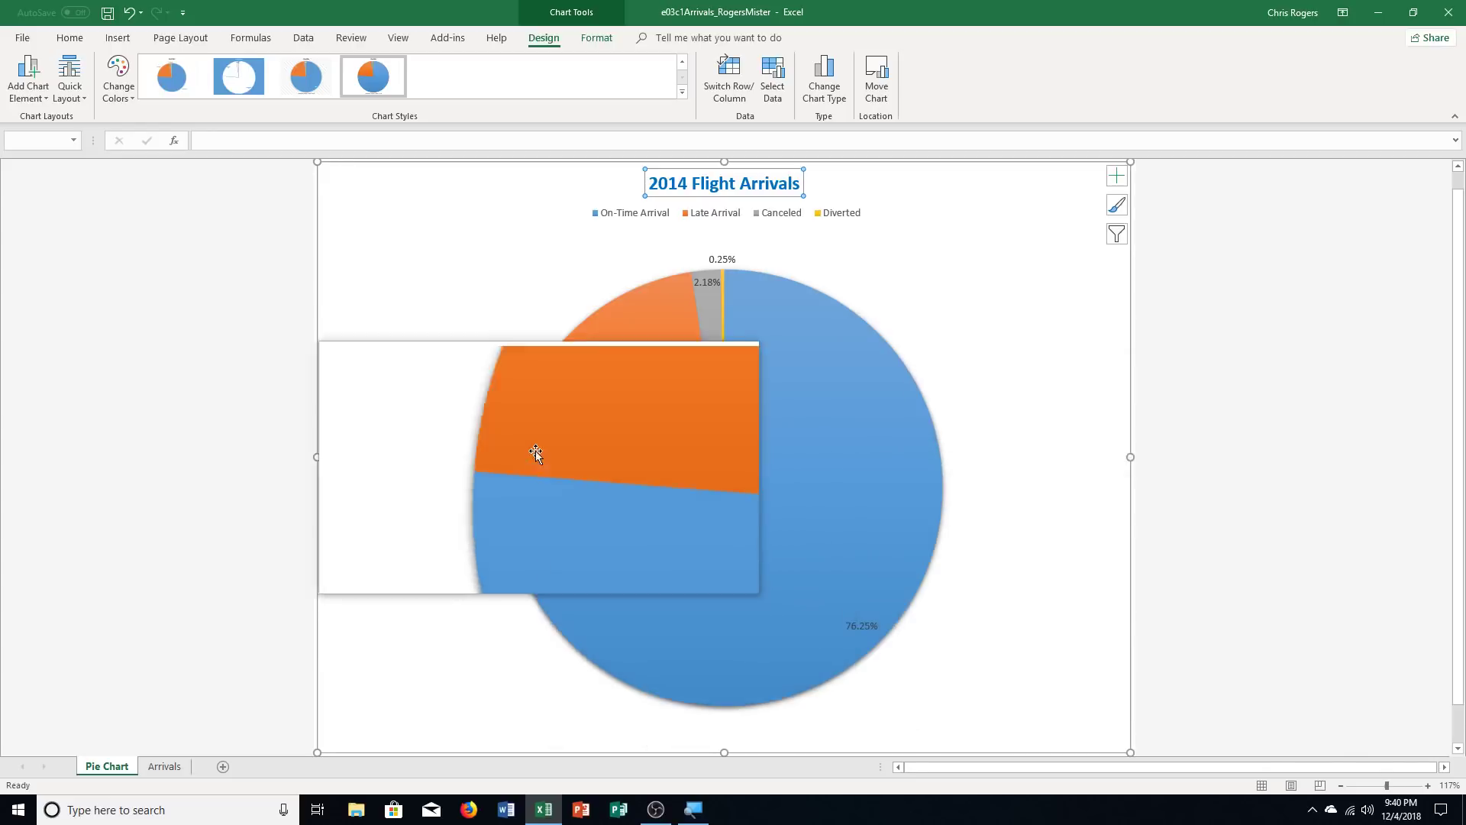
# Step: Make all of the pie chart's data labels bold and set their font size to 12
pyautogui.click(590, 360)
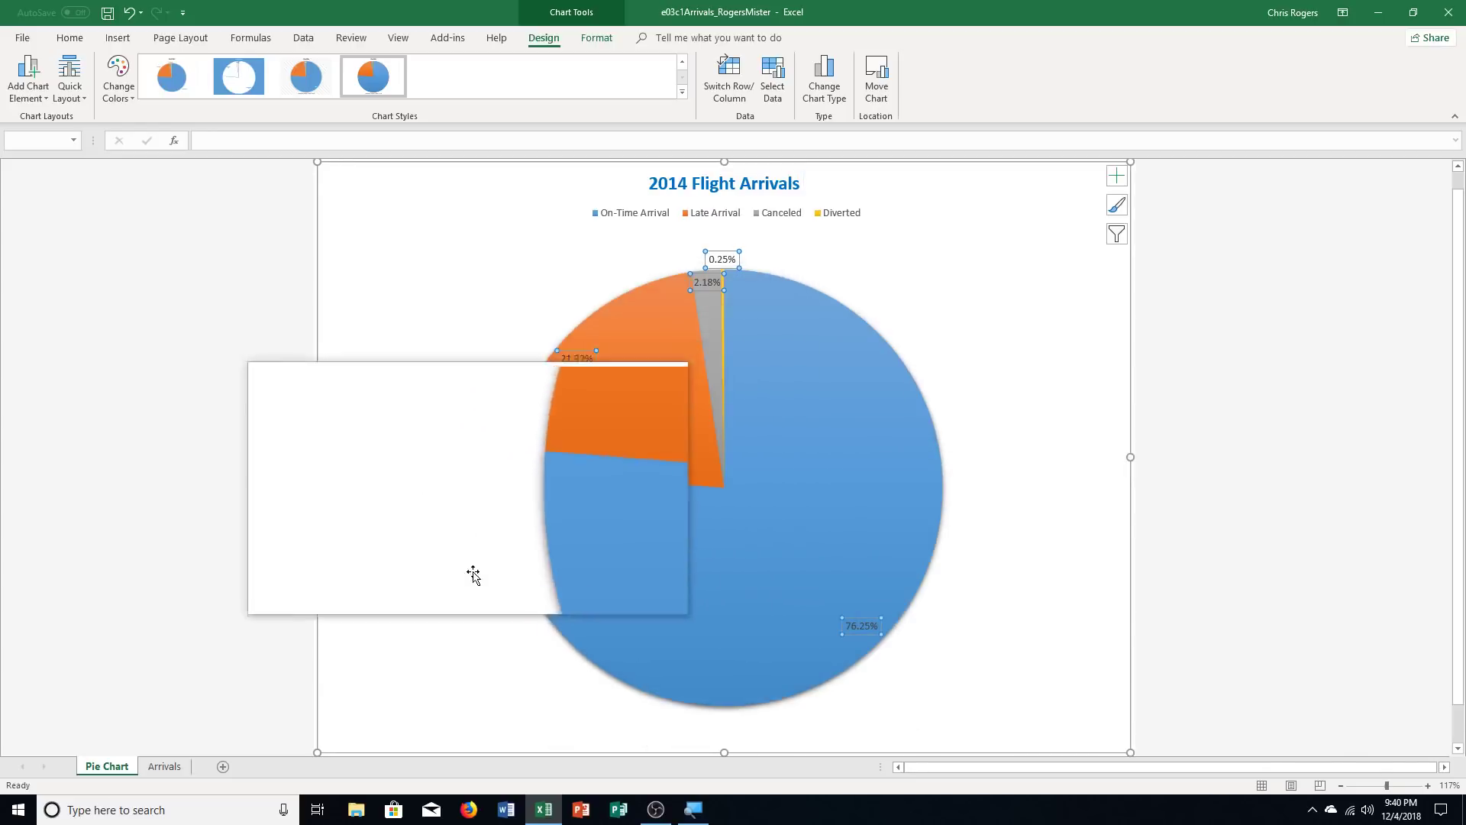
pyautogui.moveTo(579, 611)
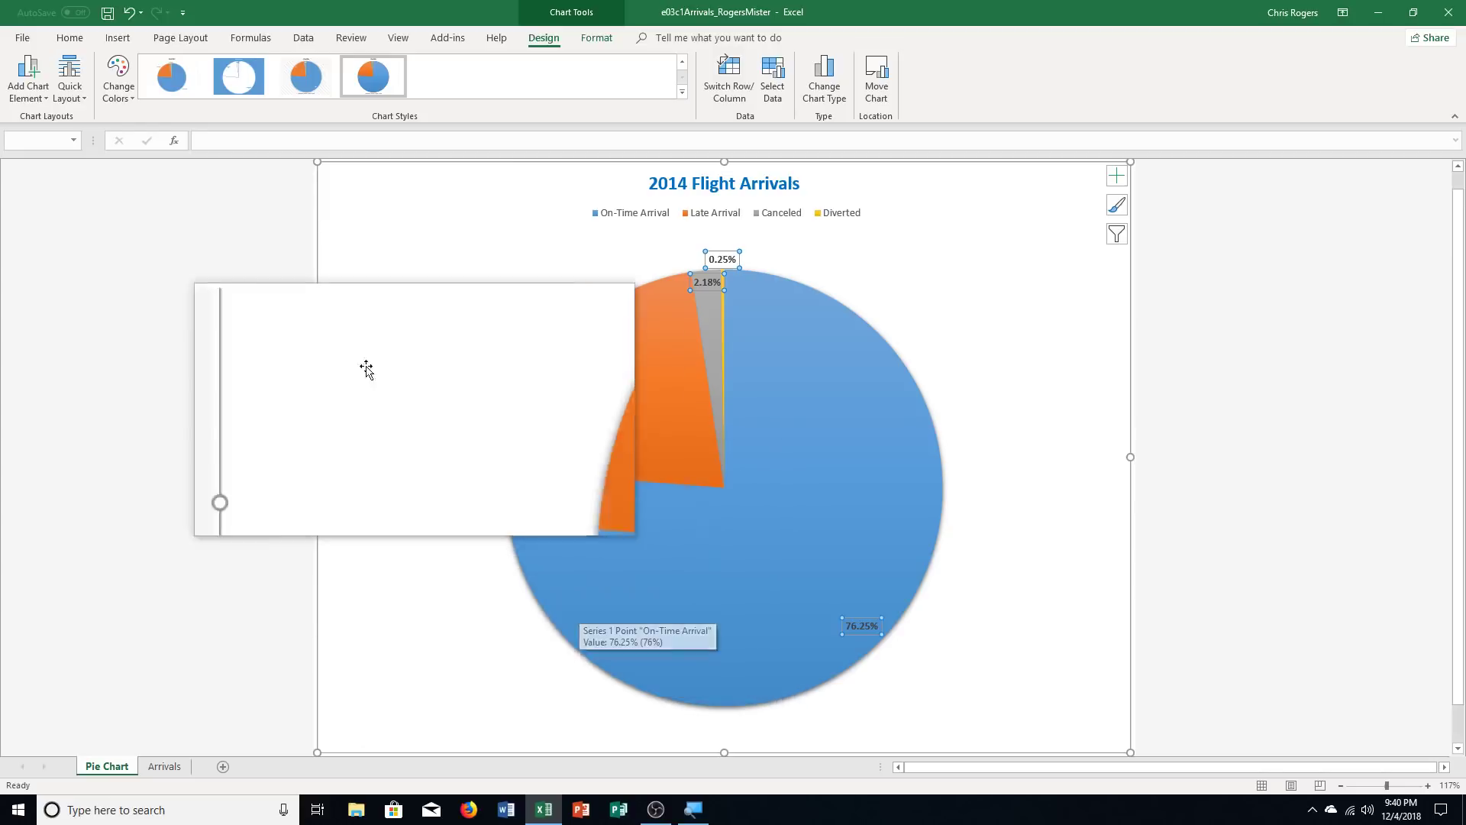
pyautogui.click(78, 40)
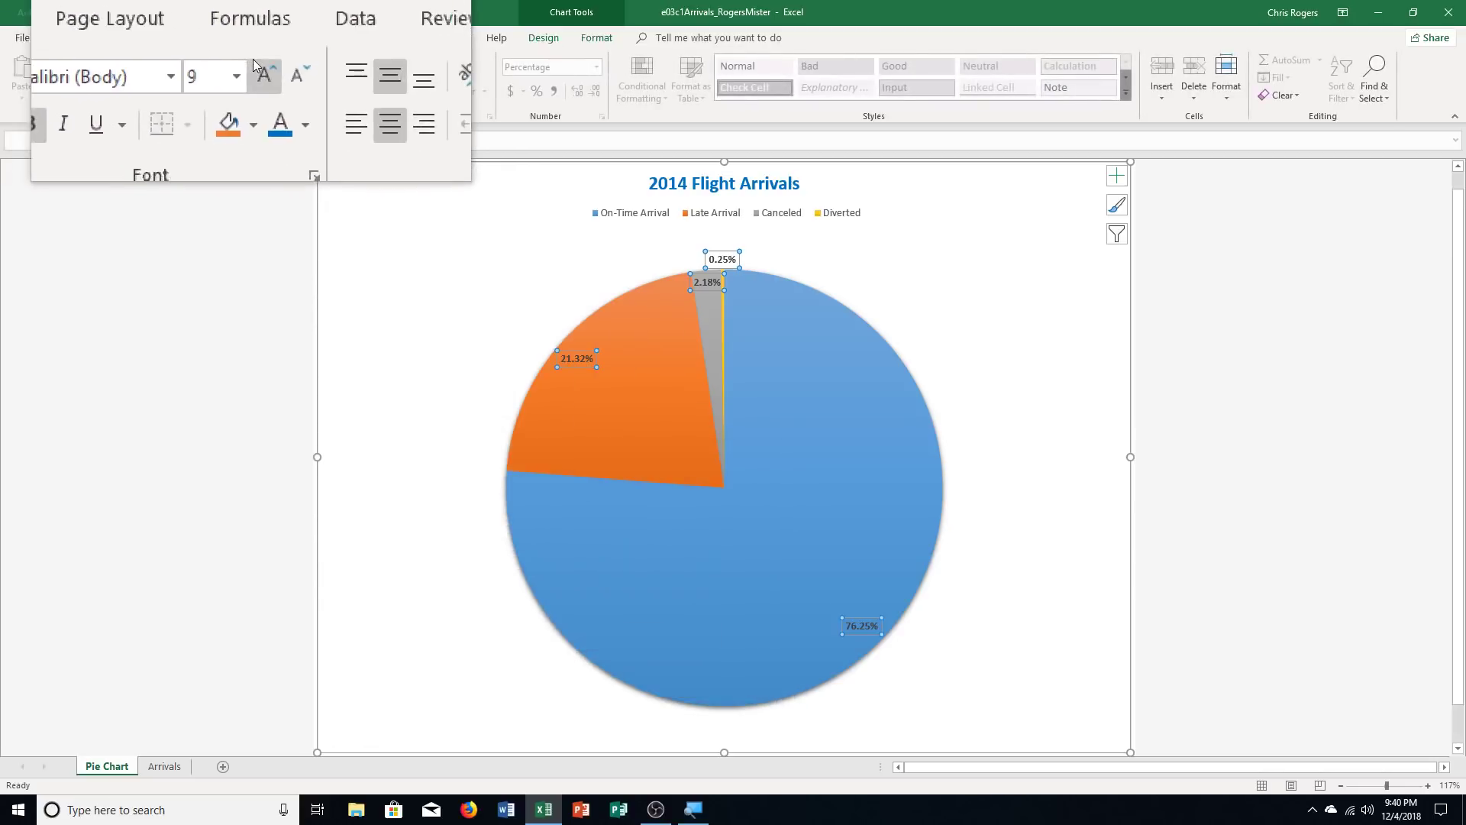
pyautogui.click(254, 56)
pyautogui.click(254, 56)
pyautogui.click(255, 63)
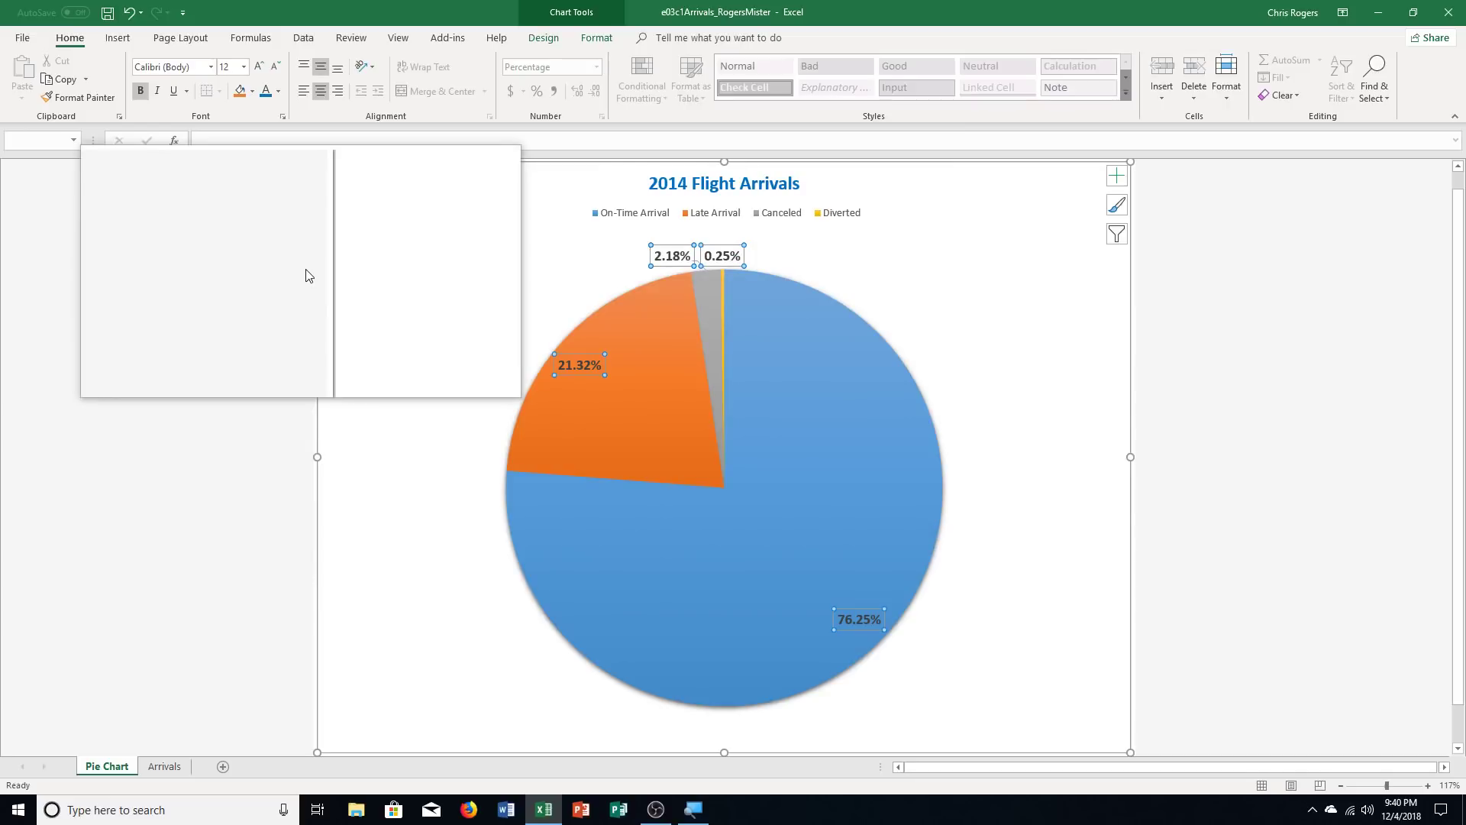
# Step: Format only the Canceled slice of the pie with a solid fill in the standard Dark Red
pyautogui.moveTo(712, 297)
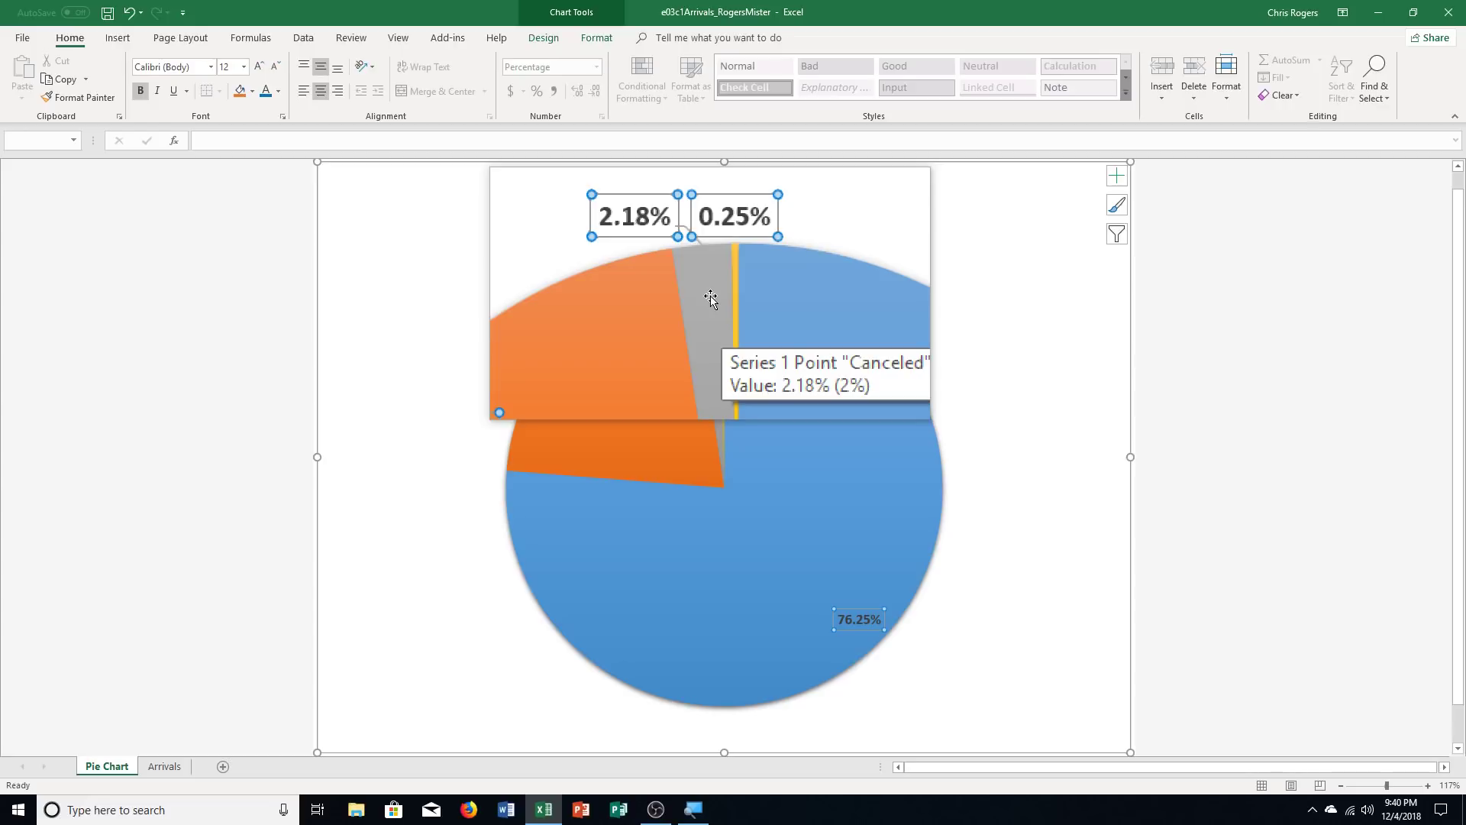
pyautogui.click(710, 298)
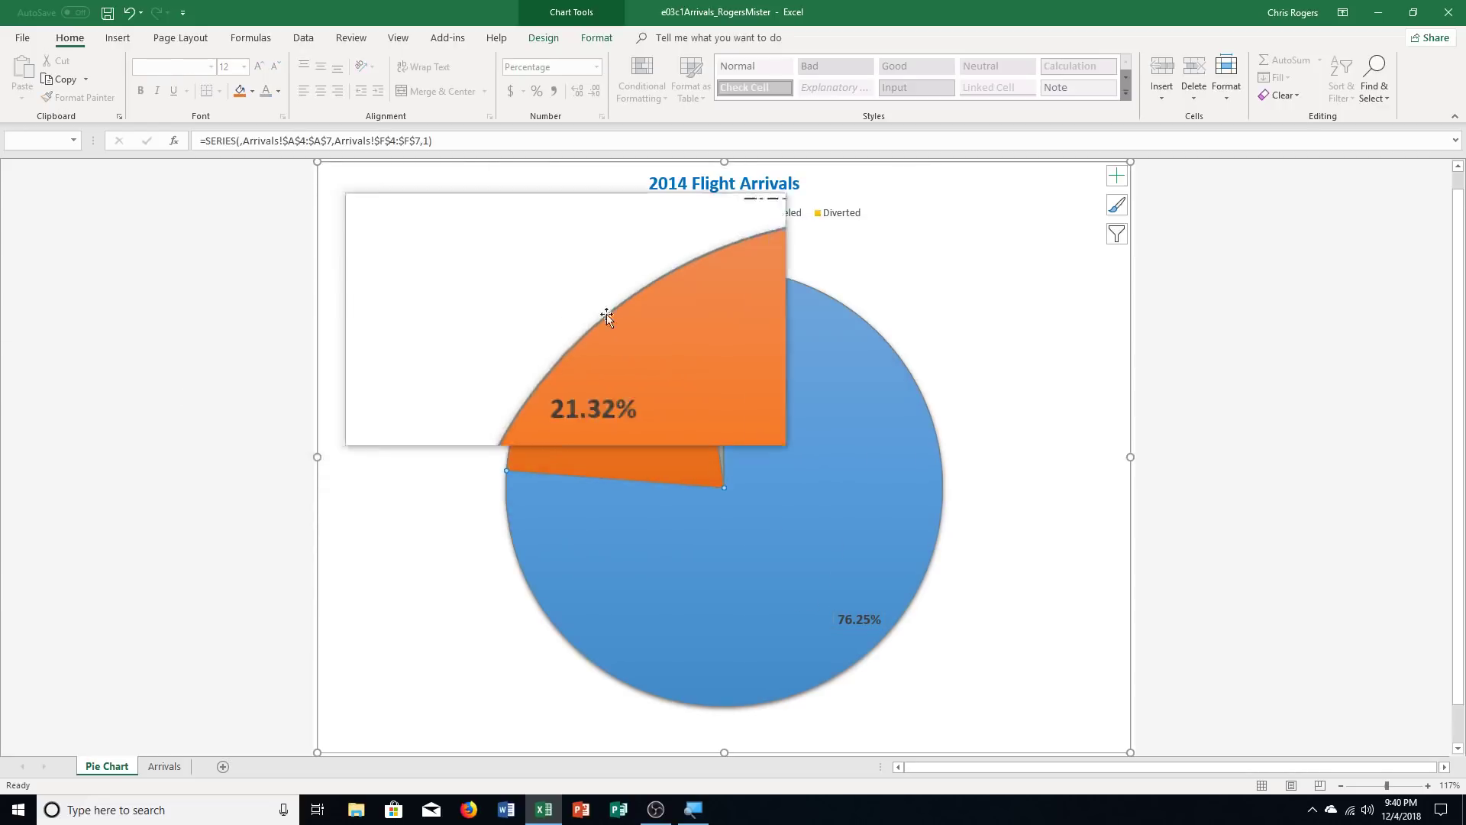
pyautogui.click(709, 294)
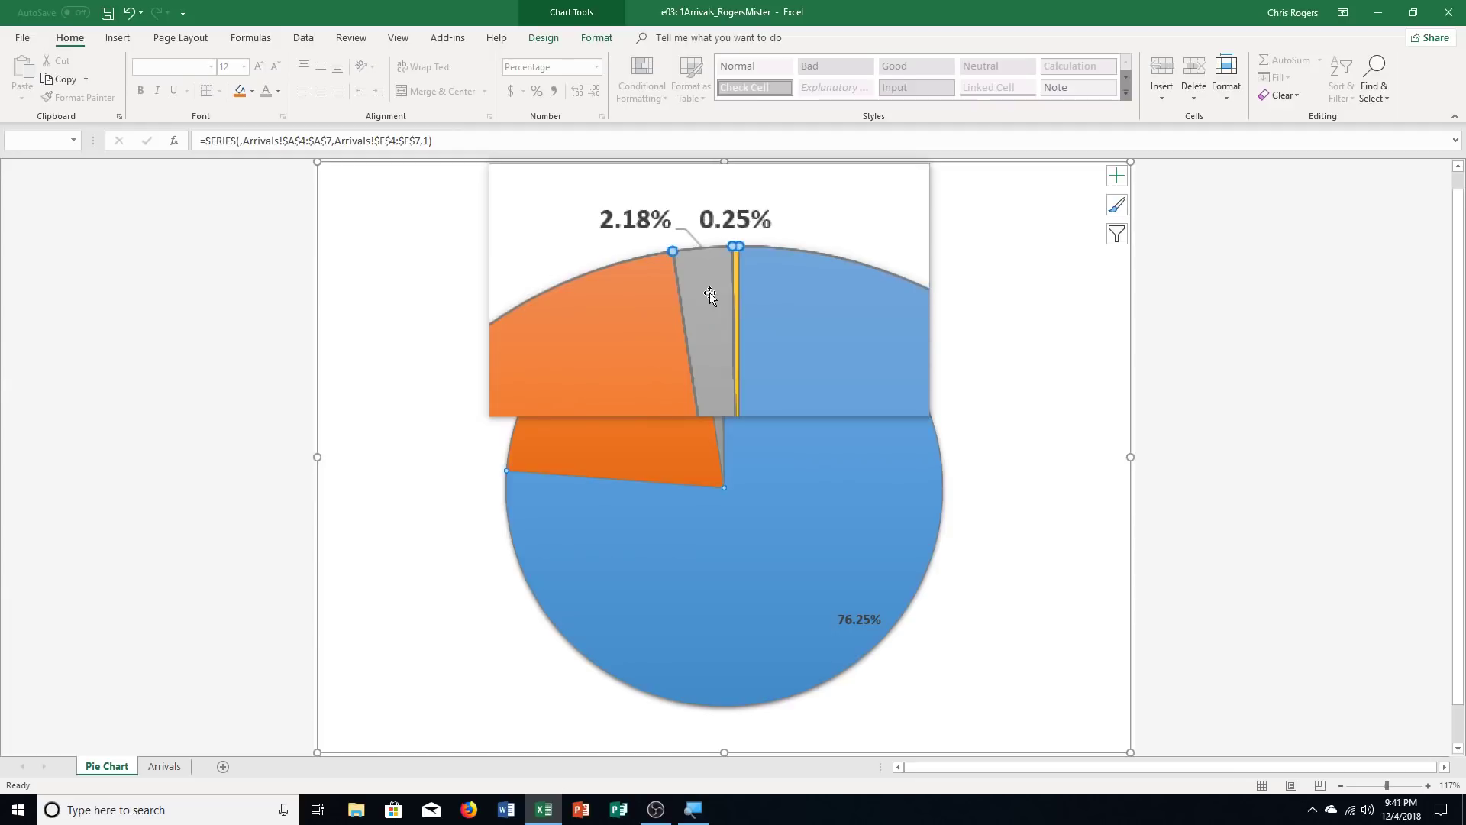
pyautogui.moveTo(709, 294); pyautogui.dragTo(1121, 209)
pyautogui.click(1121, 210)
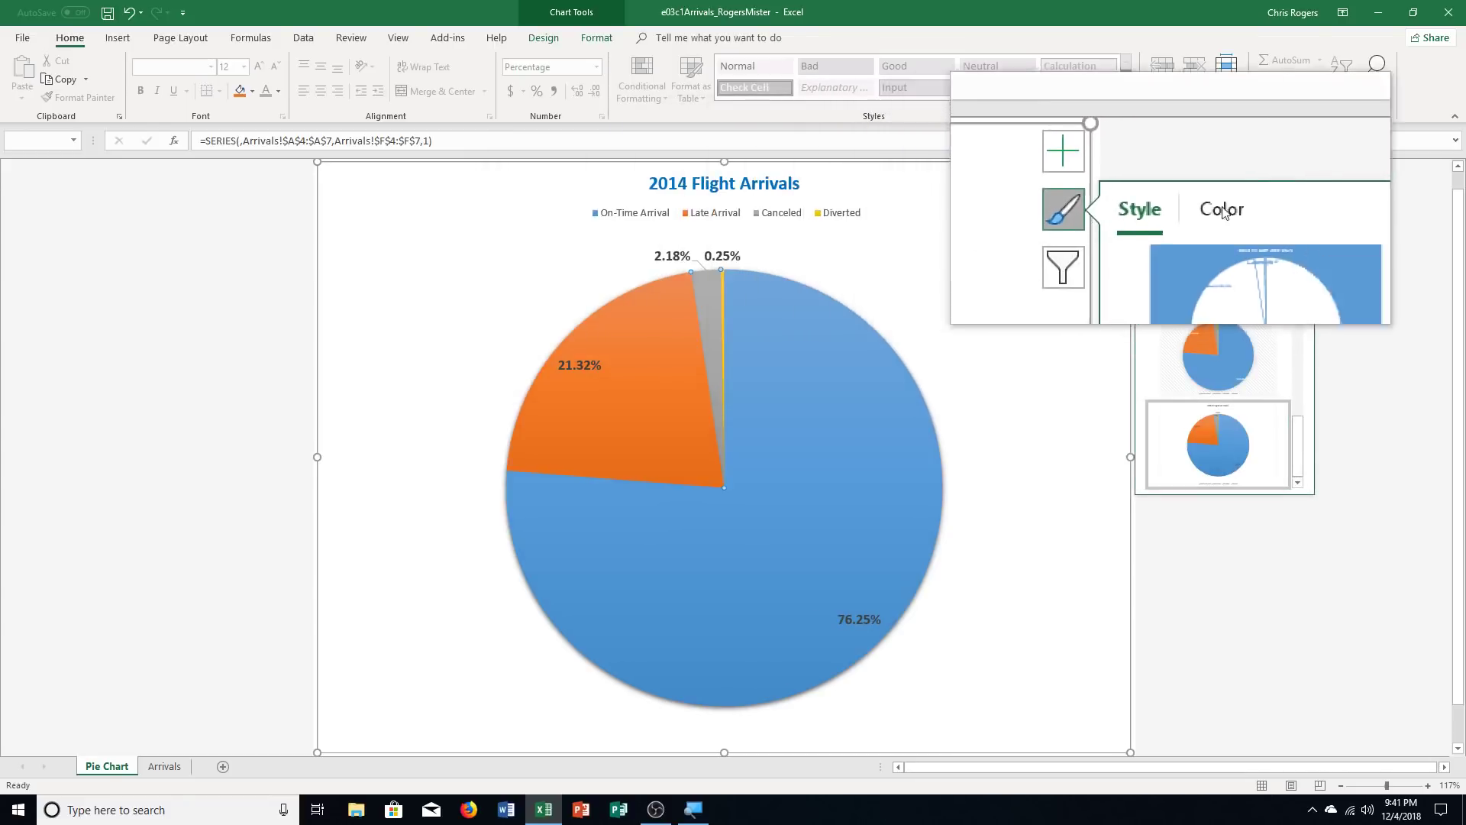
pyautogui.click(1120, 207)
pyautogui.rightClick(709, 295)
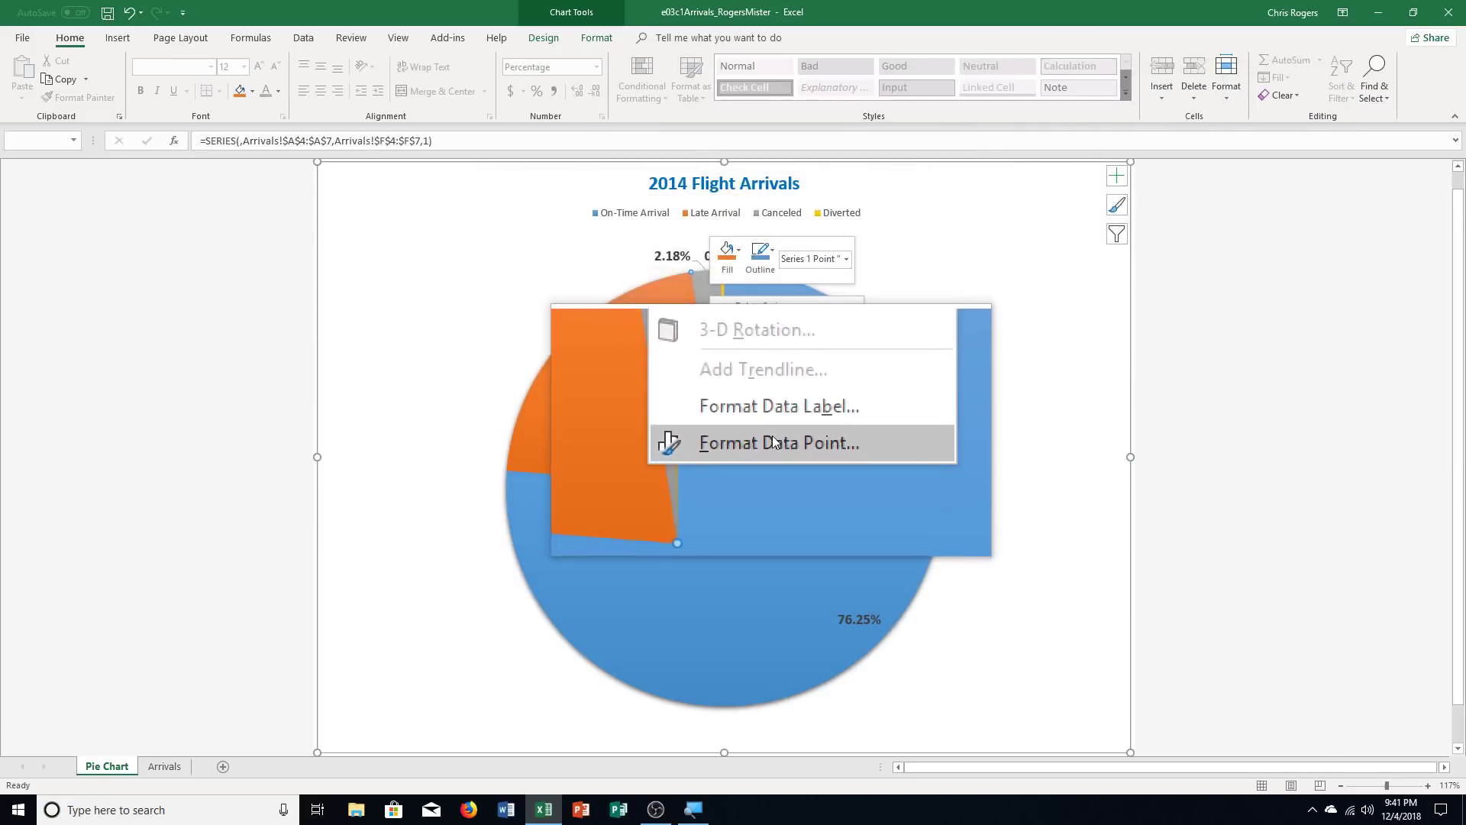
pyautogui.click(772, 440)
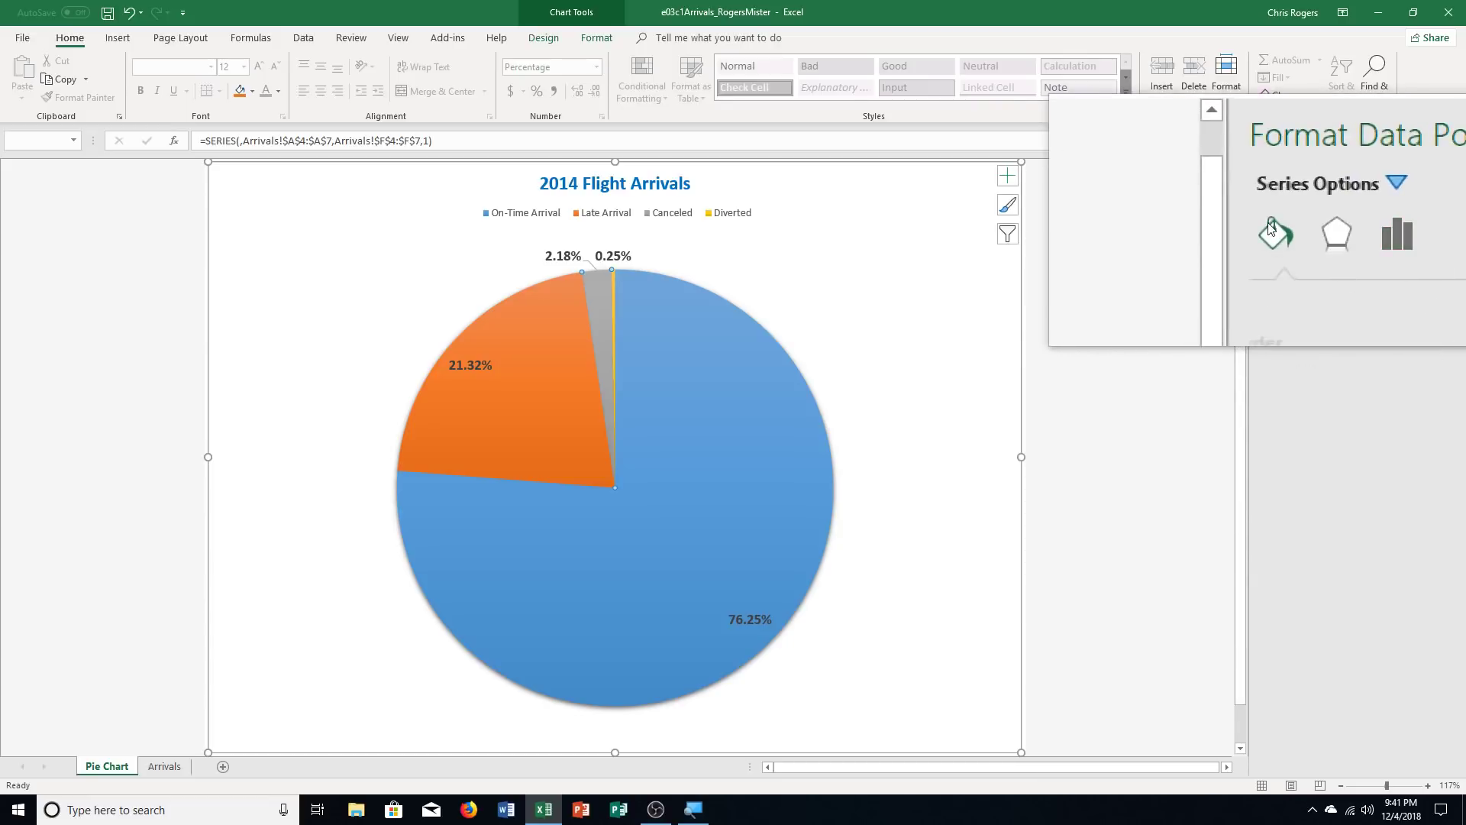
pyautogui.click(1282, 263)
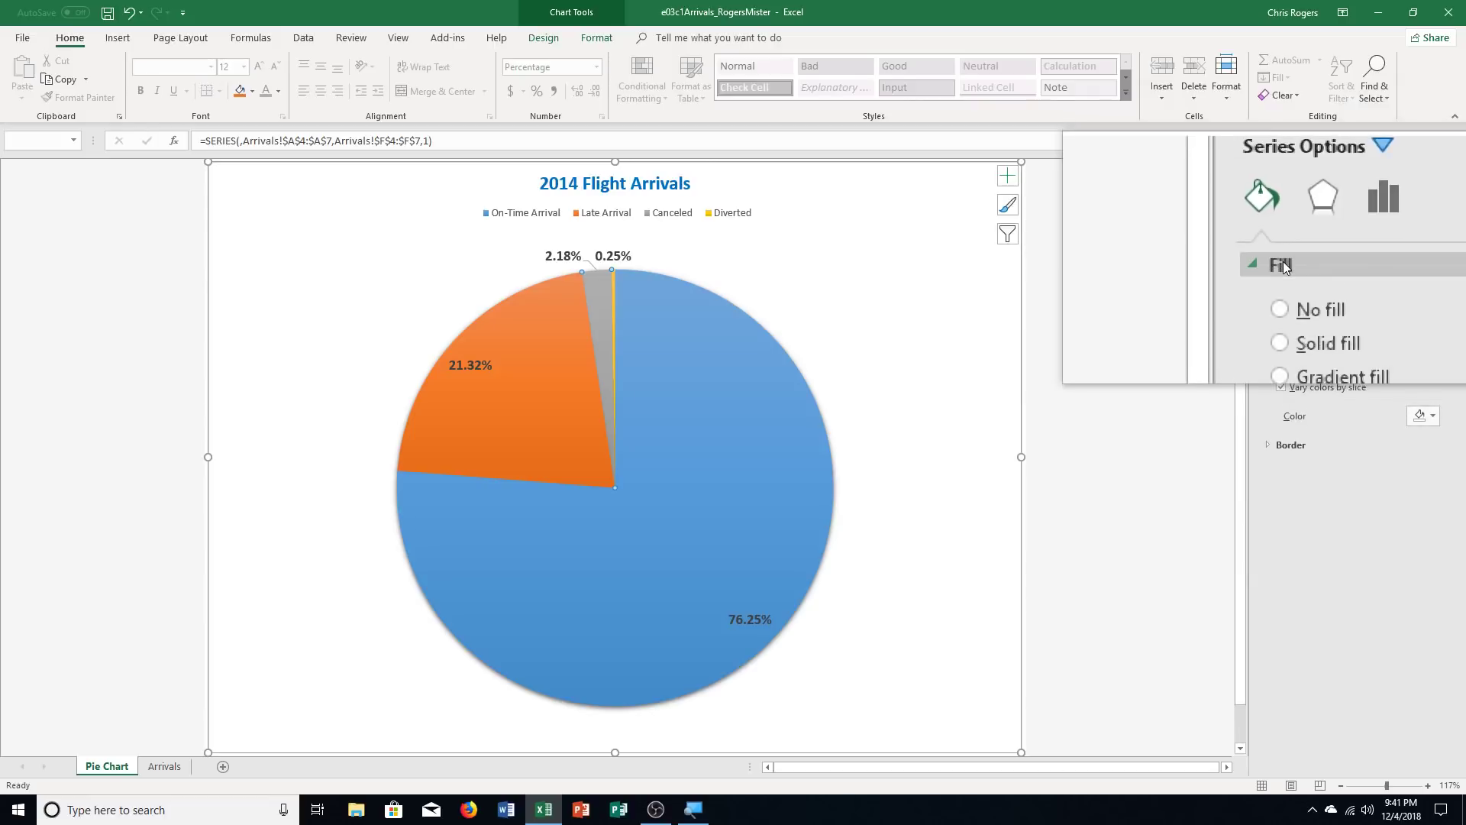
pyautogui.click(1290, 298)
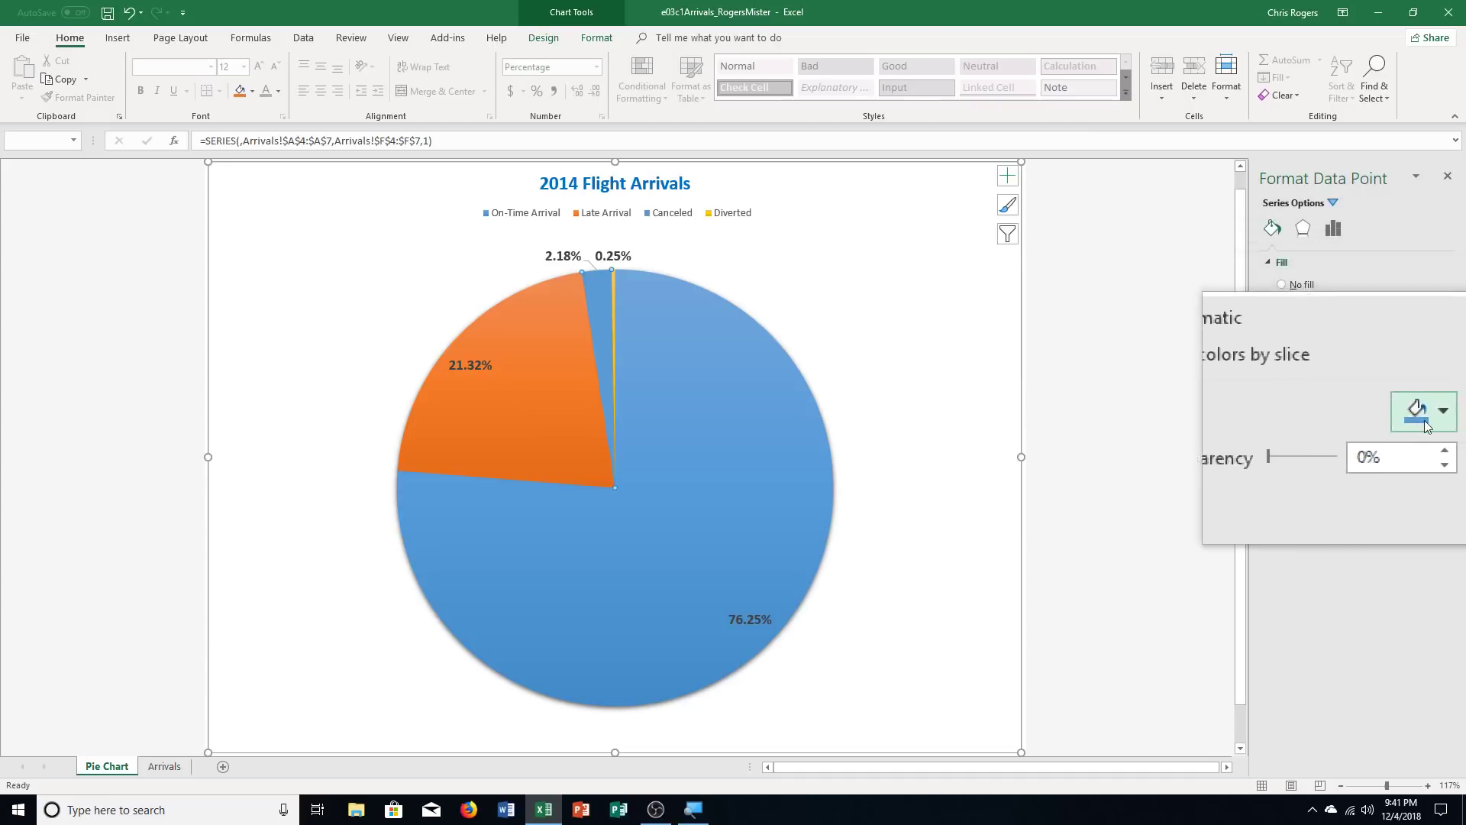
pyautogui.click(1416, 421)
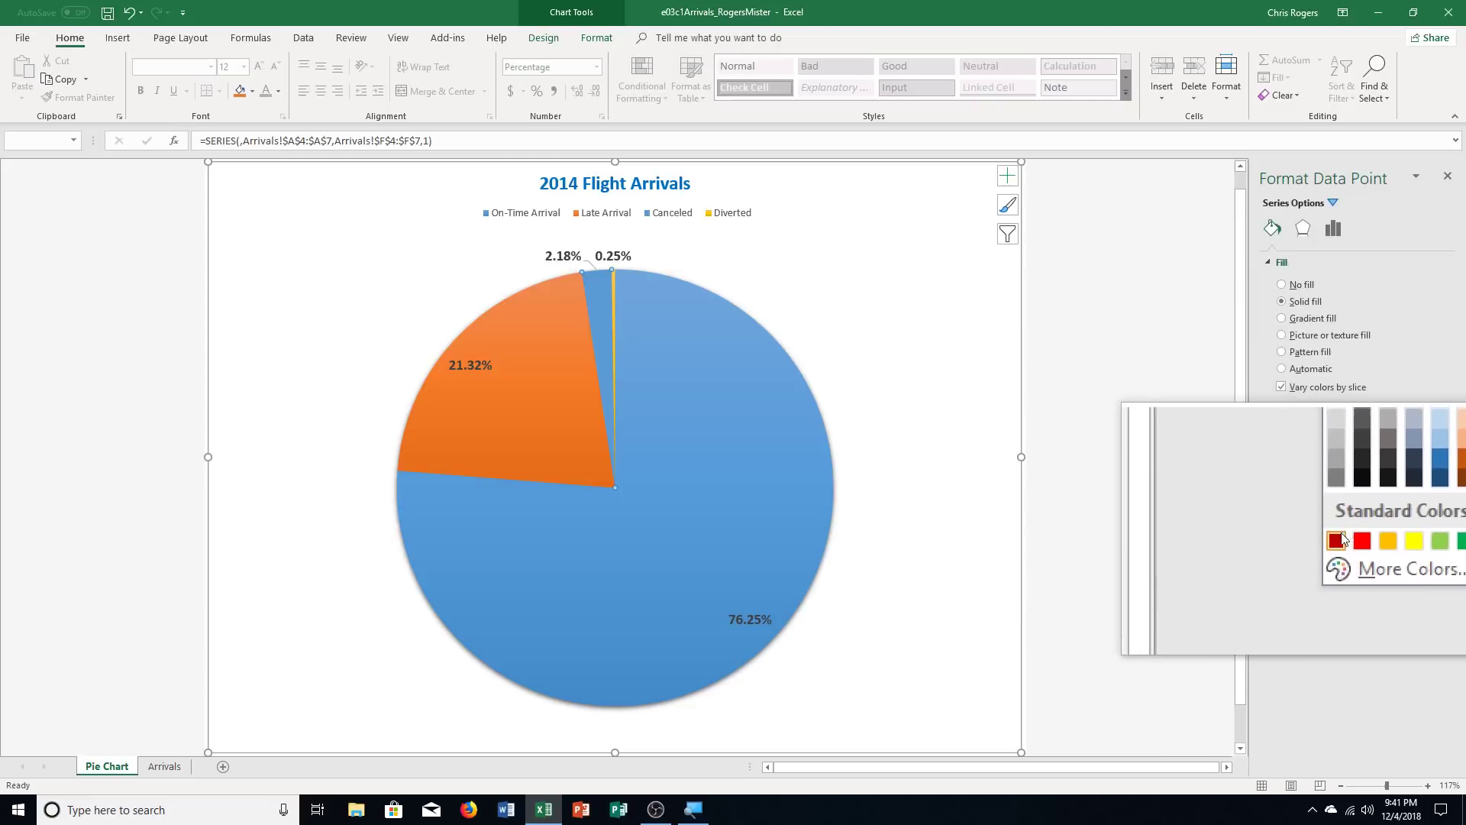
pyautogui.click(1342, 538)
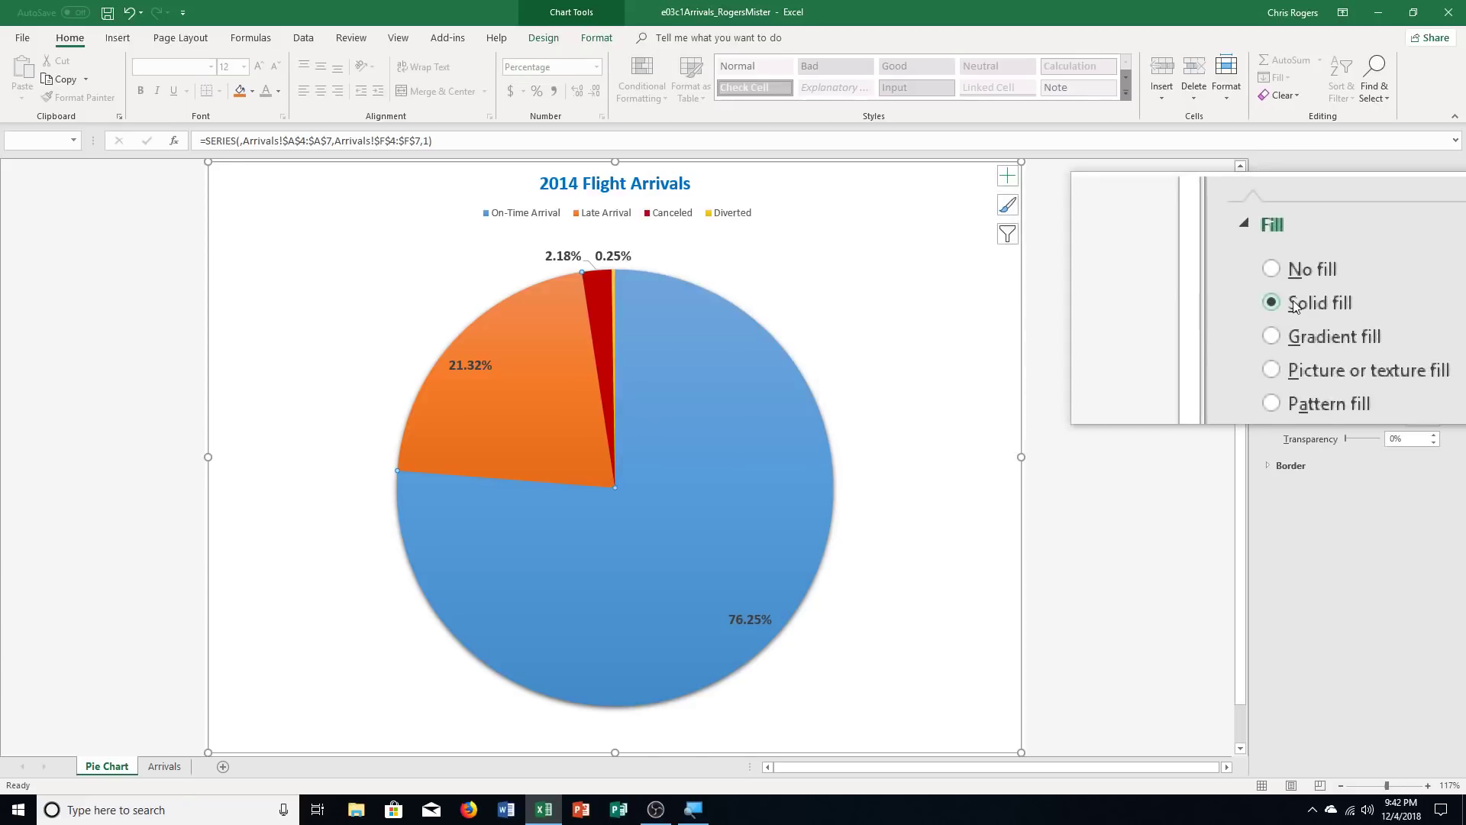
# Step: Give the Late Arrival slice a solid Green fill and set its point explosion to 5%
pyautogui.click(1435, 416)
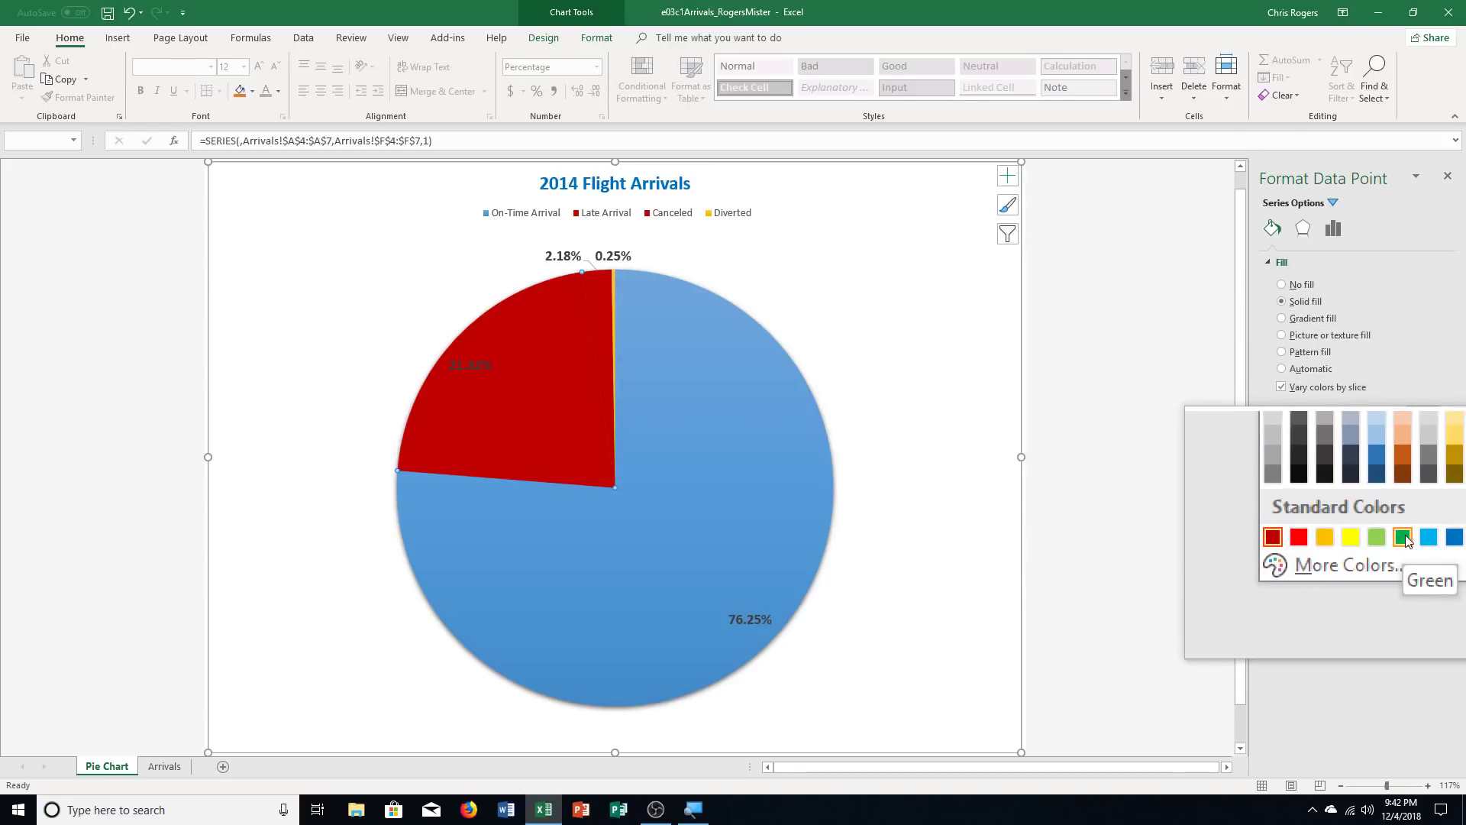
pyautogui.click(1405, 537)
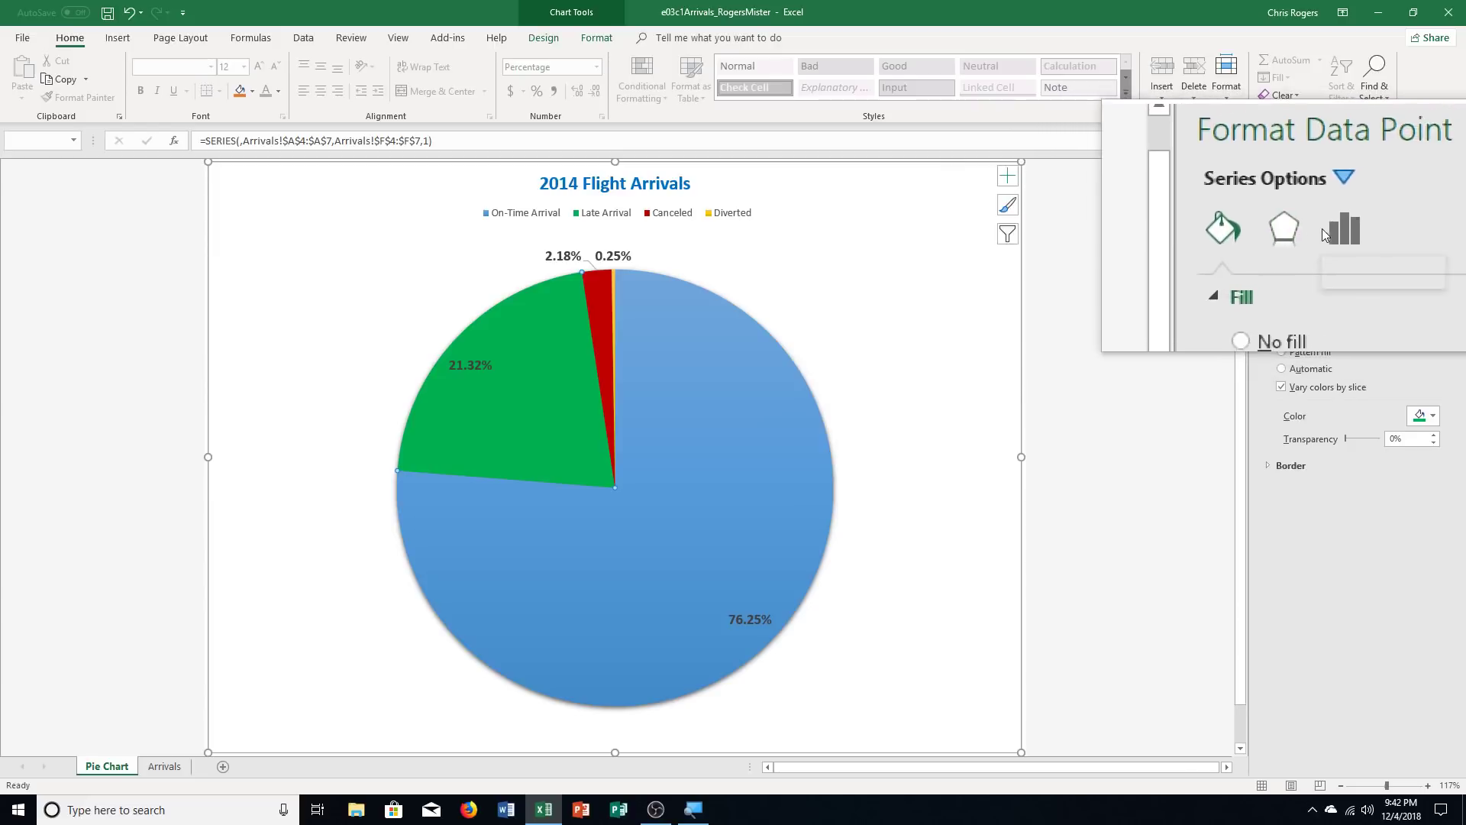
pyautogui.click(1327, 231)
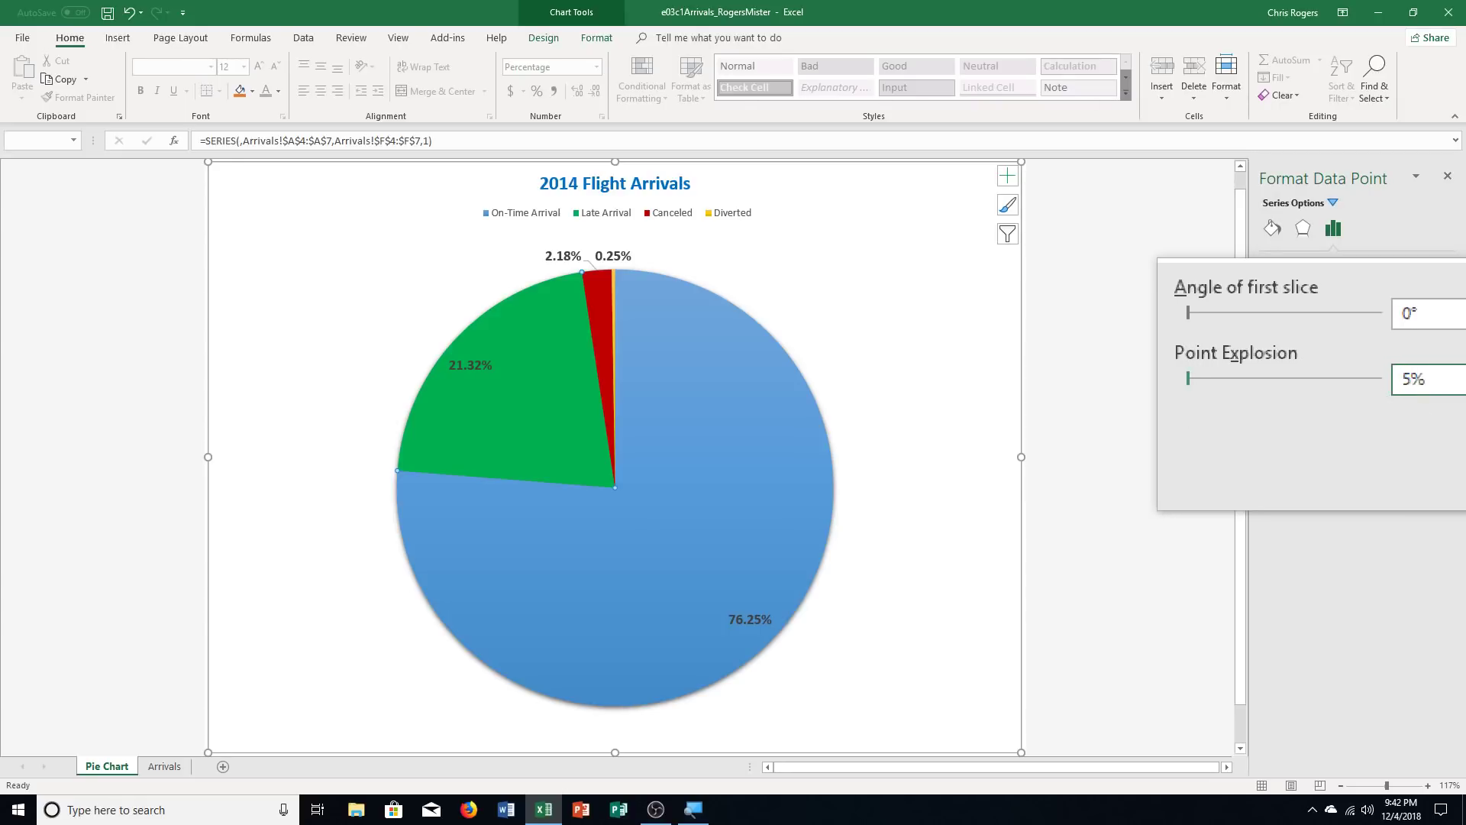
pyautogui.press('Return')
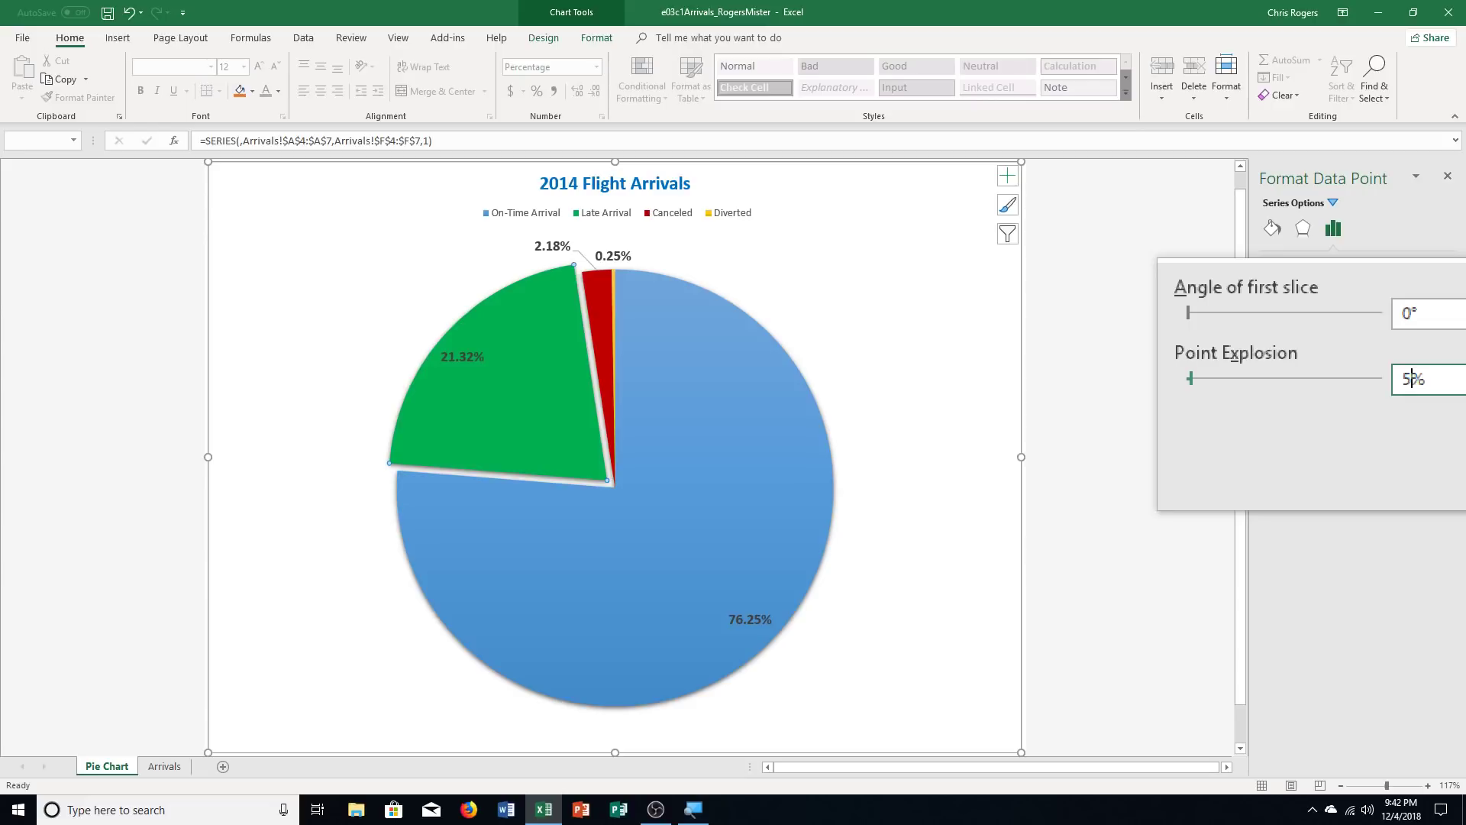
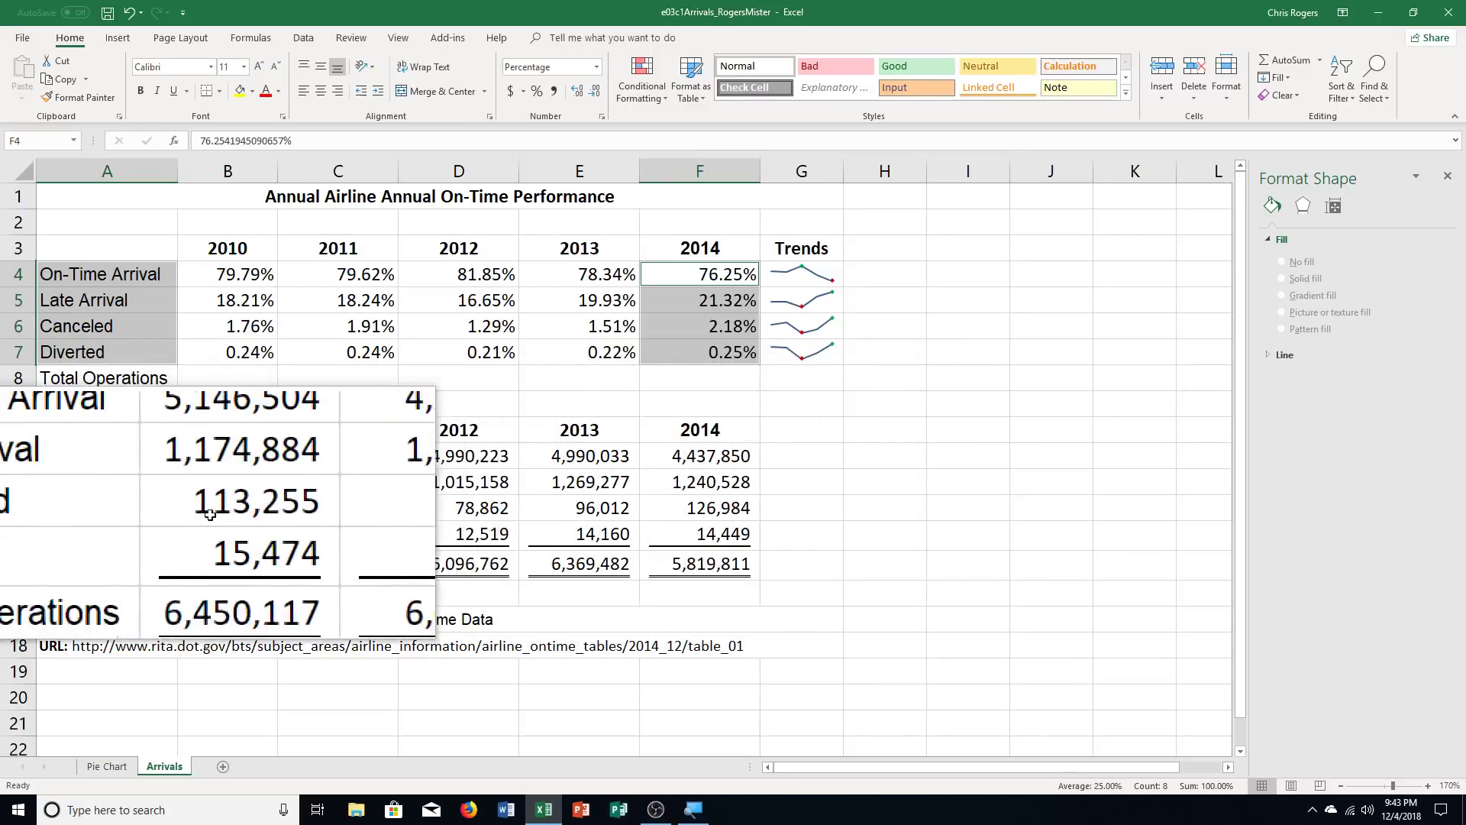
# Step: Insert a clustered column chart from the yearly operations data in A10:F15
pyautogui.click(55, 454)
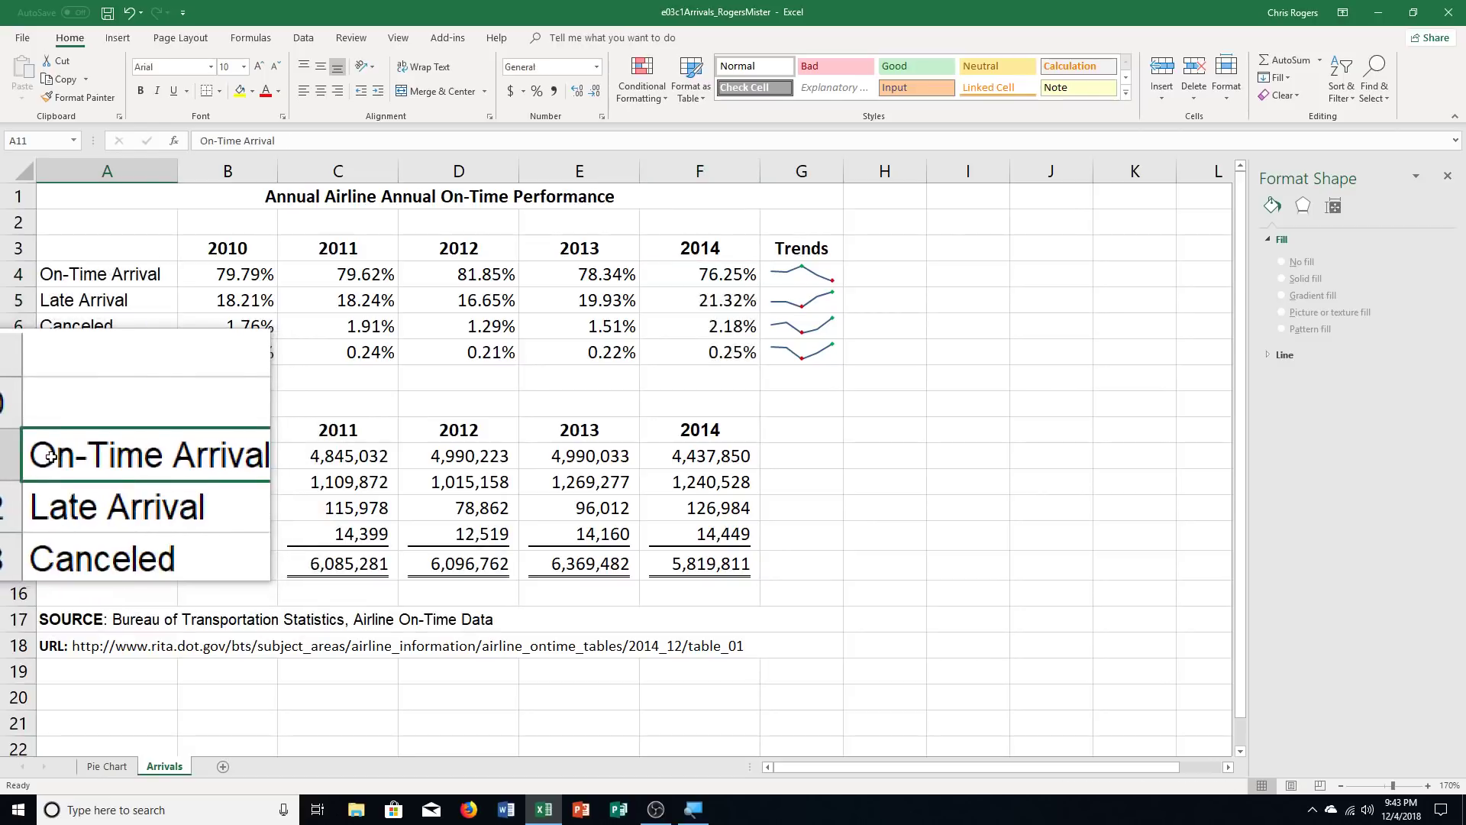
pyautogui.click(62, 426)
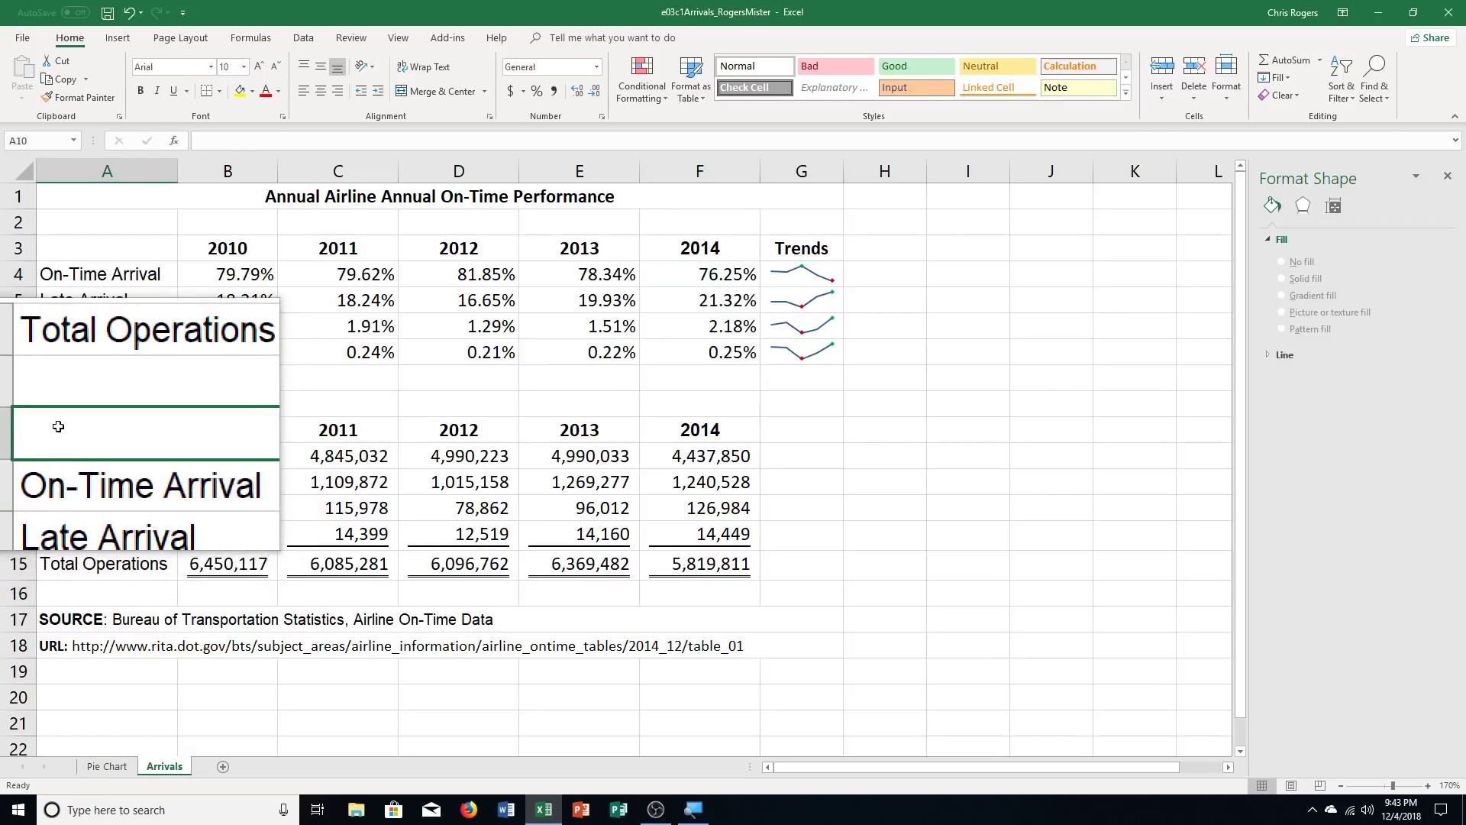
pyautogui.moveTo(108, 426); pyautogui.dragTo(667, 560)
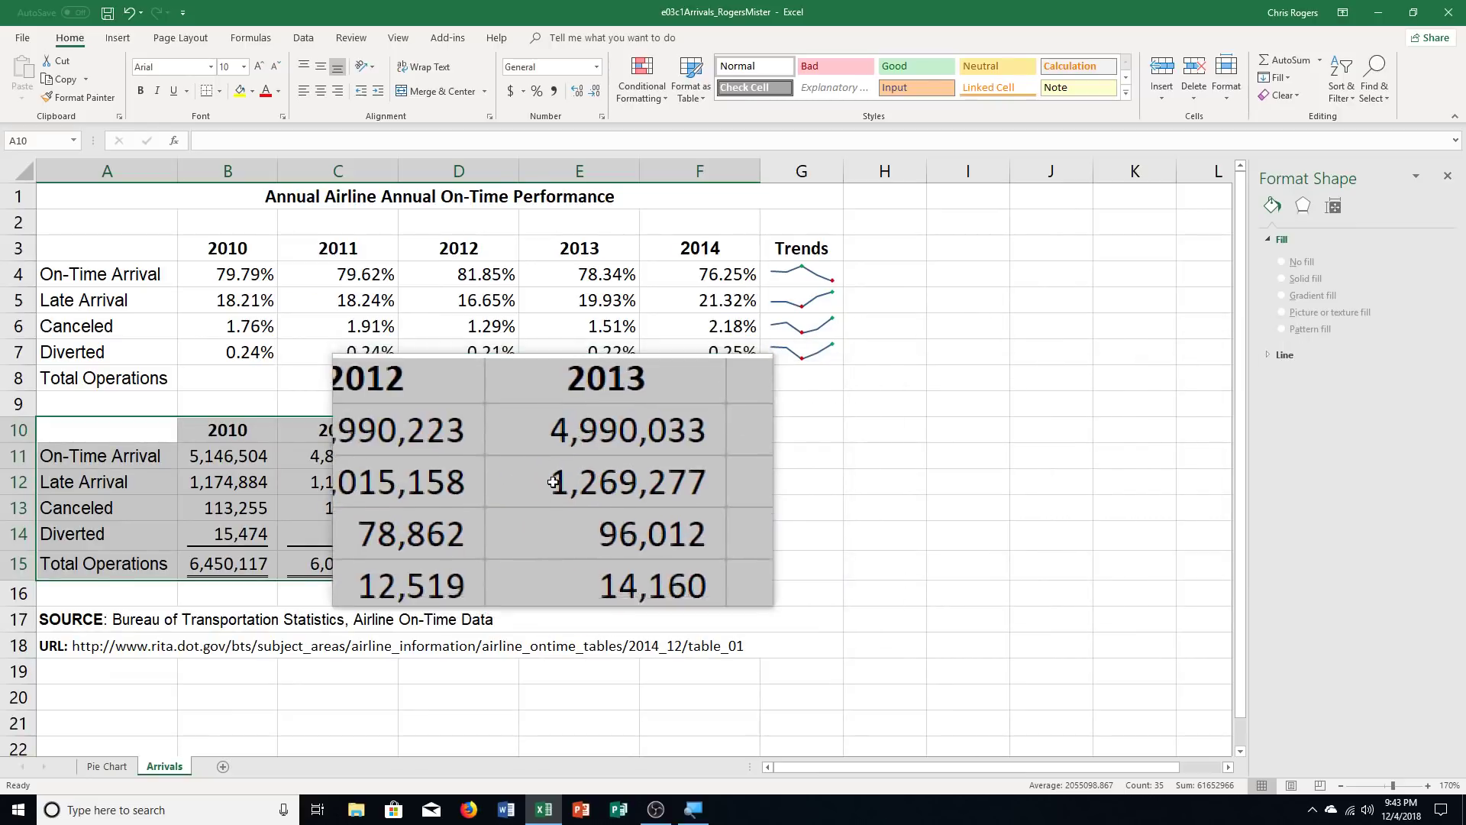
pyautogui.click(775, 595)
pyautogui.click(703, 628)
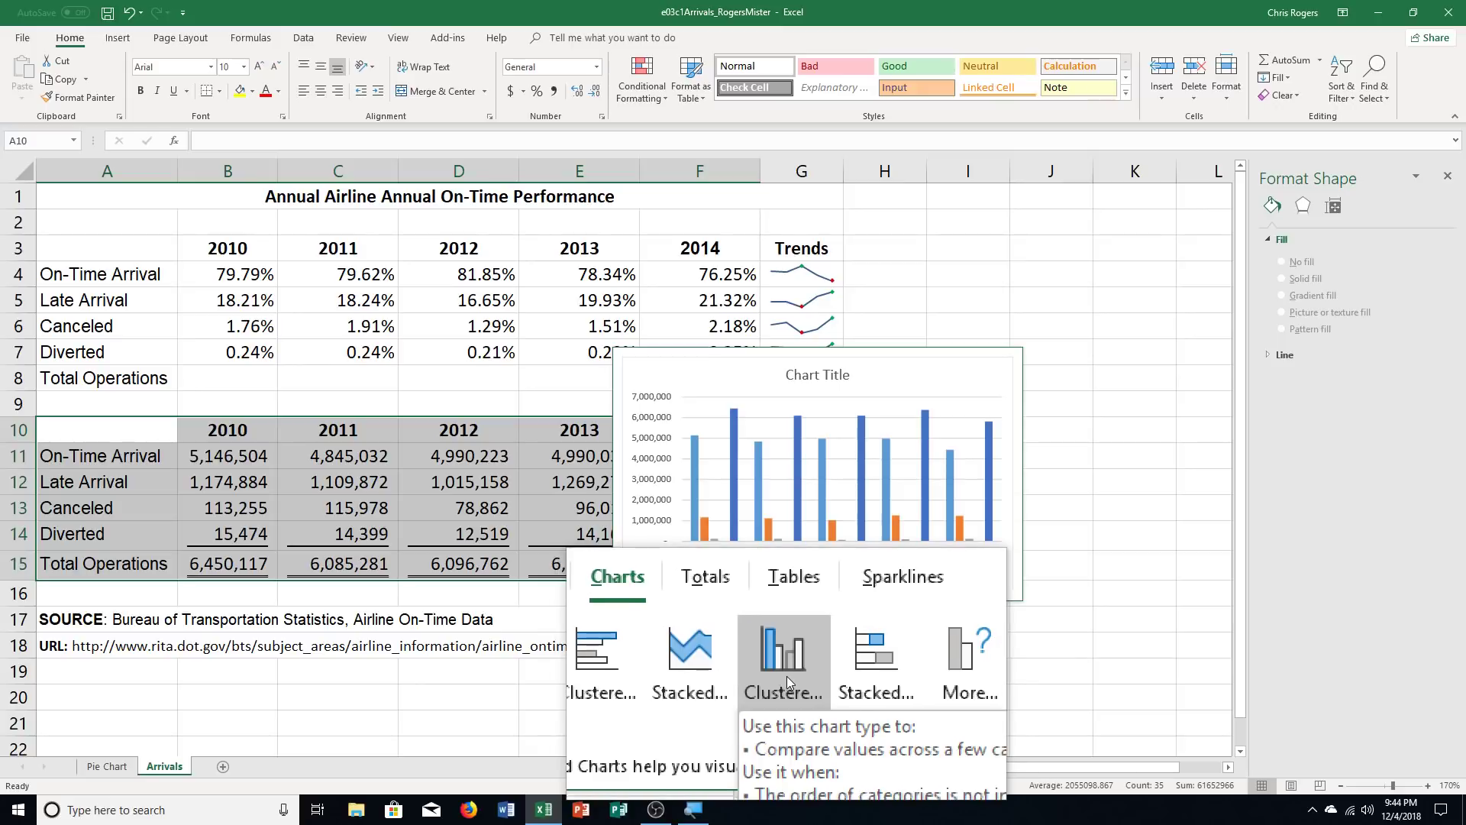
pyautogui.click(786, 676)
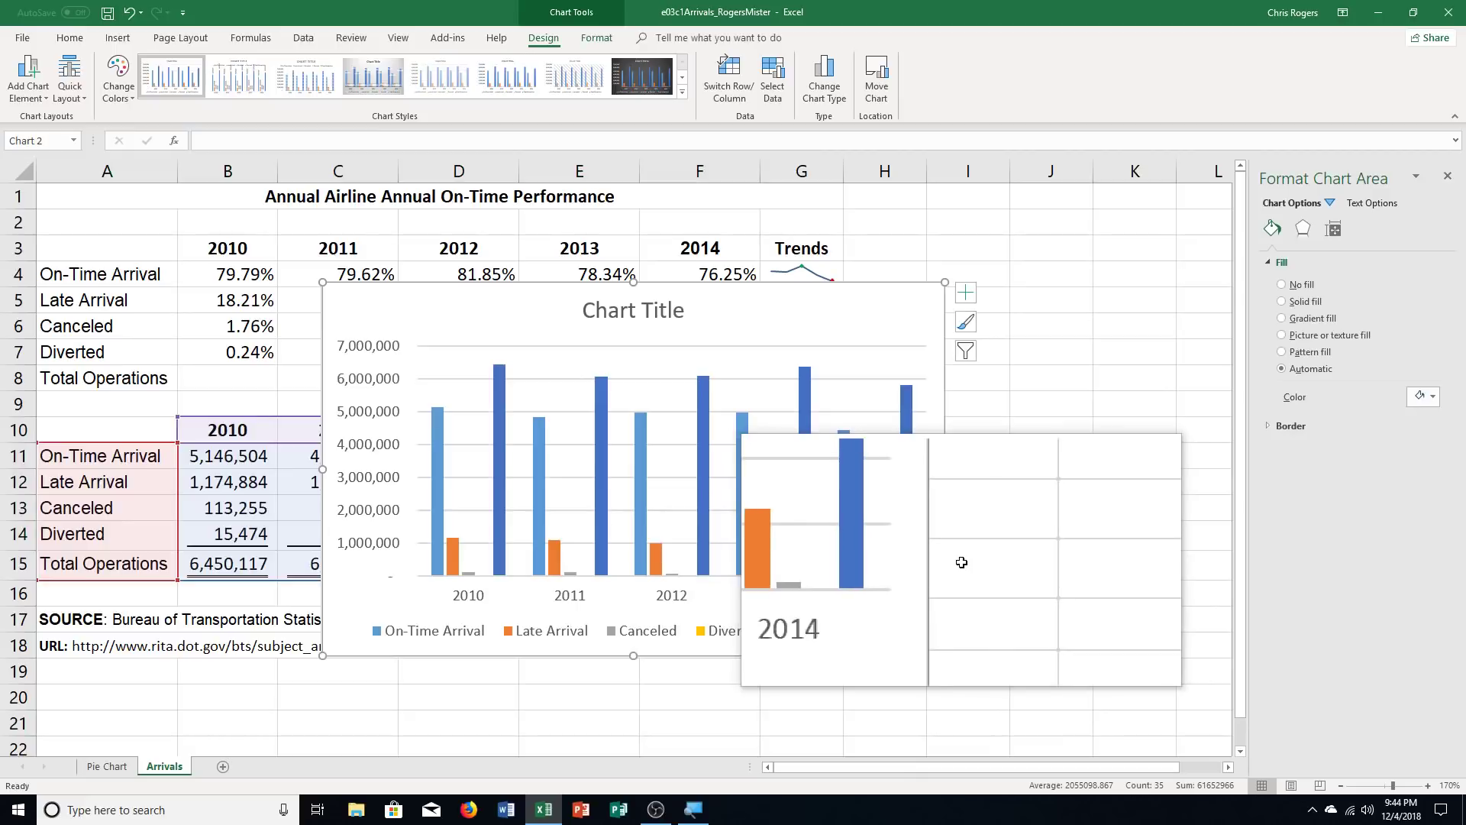
# Step: Title the column chart "On-Time Arrival and Late Flight Arrivals"
pyautogui.click(599, 300)
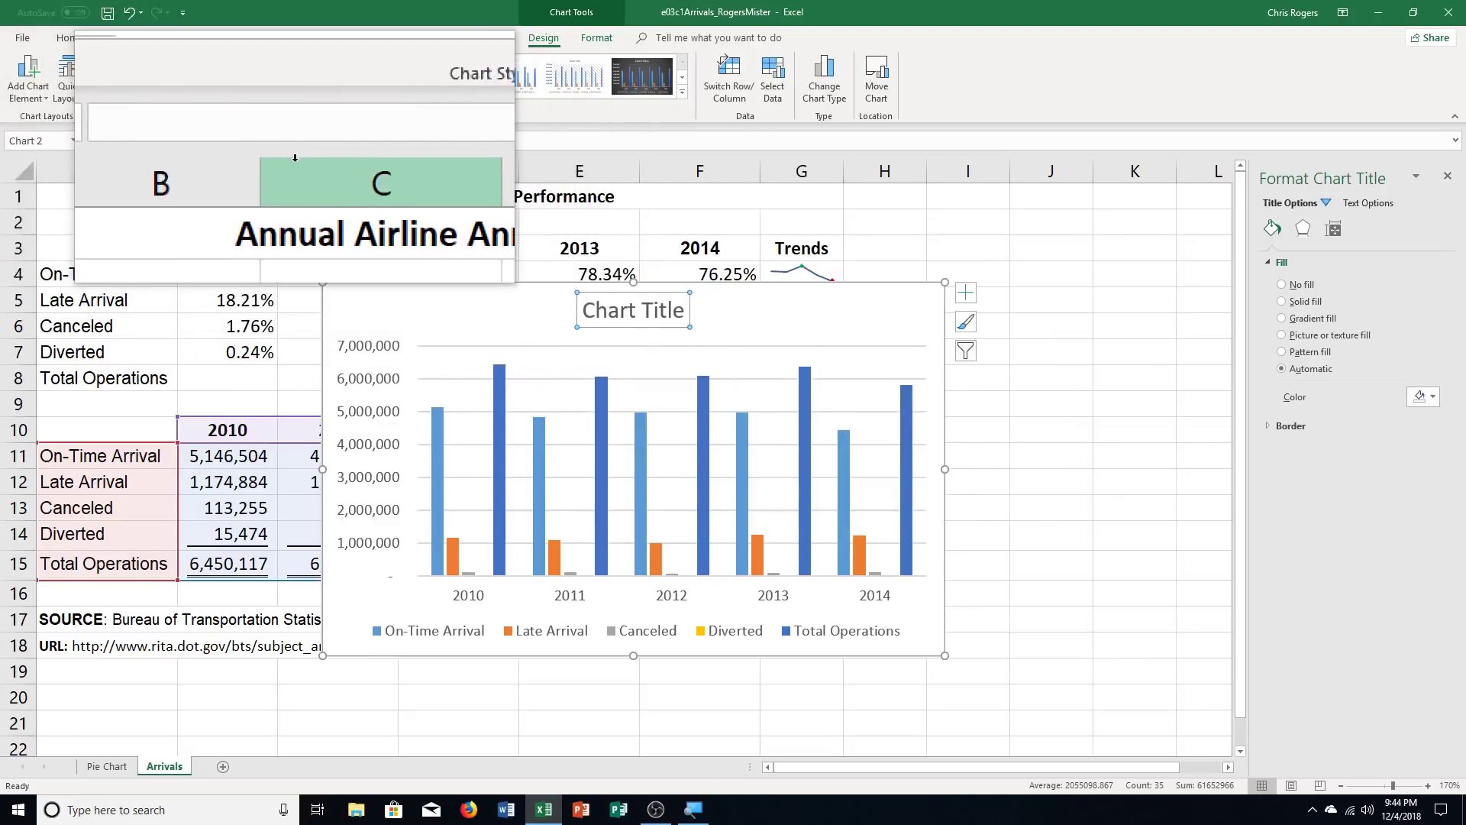
pyautogui.write('On')
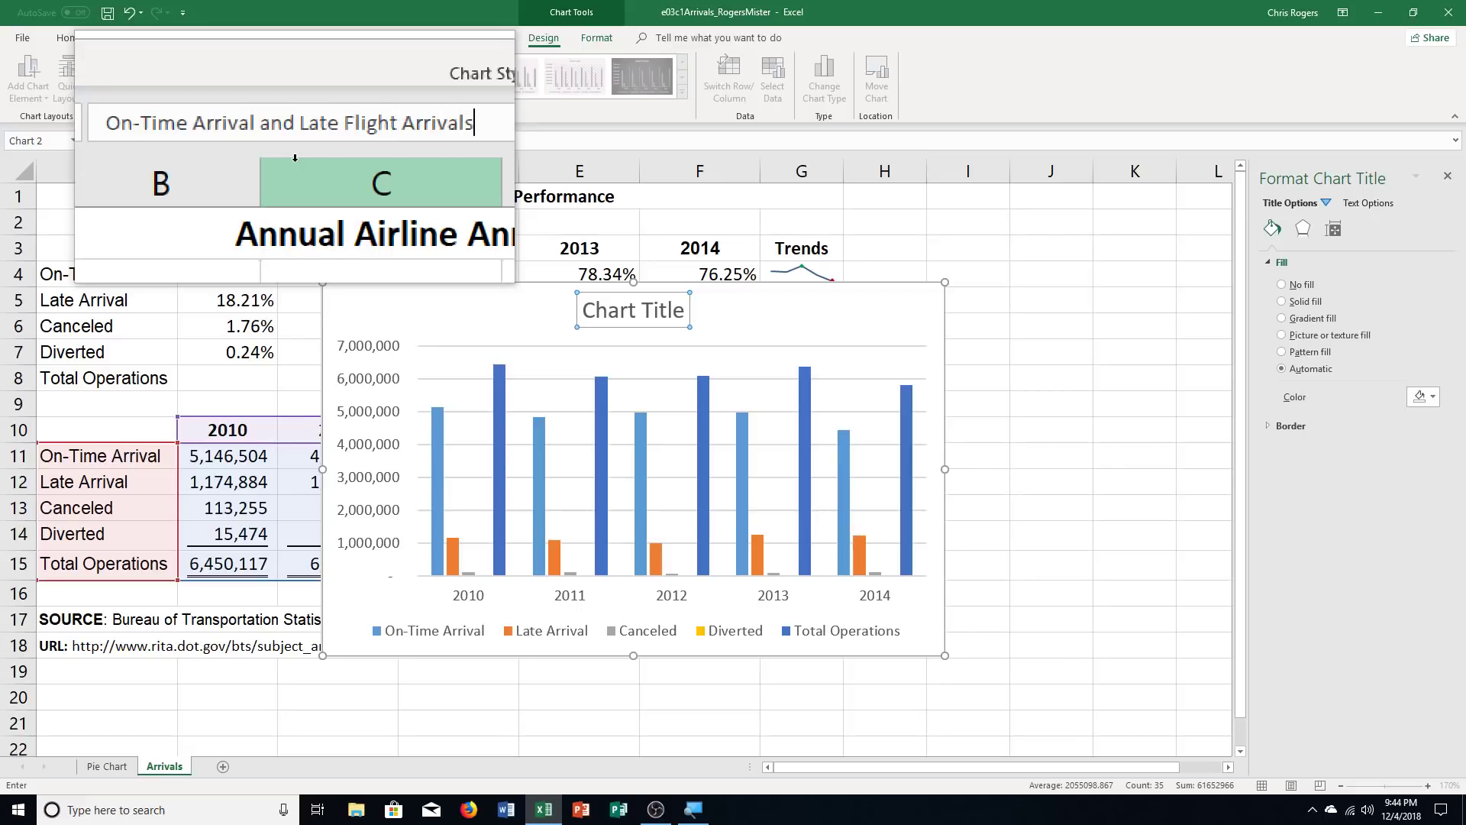
pyautogui.press('Return')
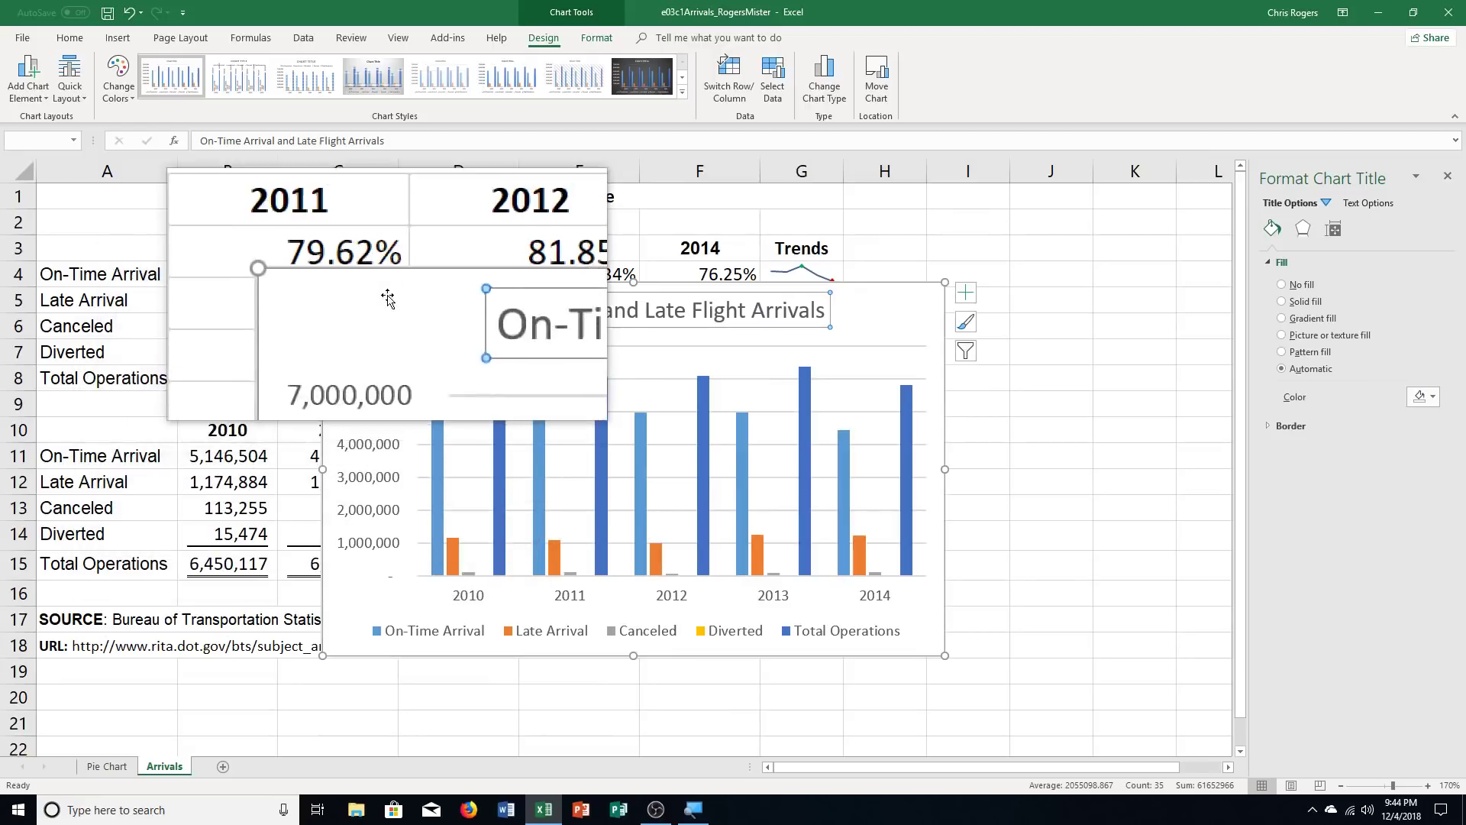
# Step: Move the column chart below the source notes so its upper-left corner sits in cell A20
pyautogui.moveTo(378, 330); pyautogui.dragTo(303, 659)
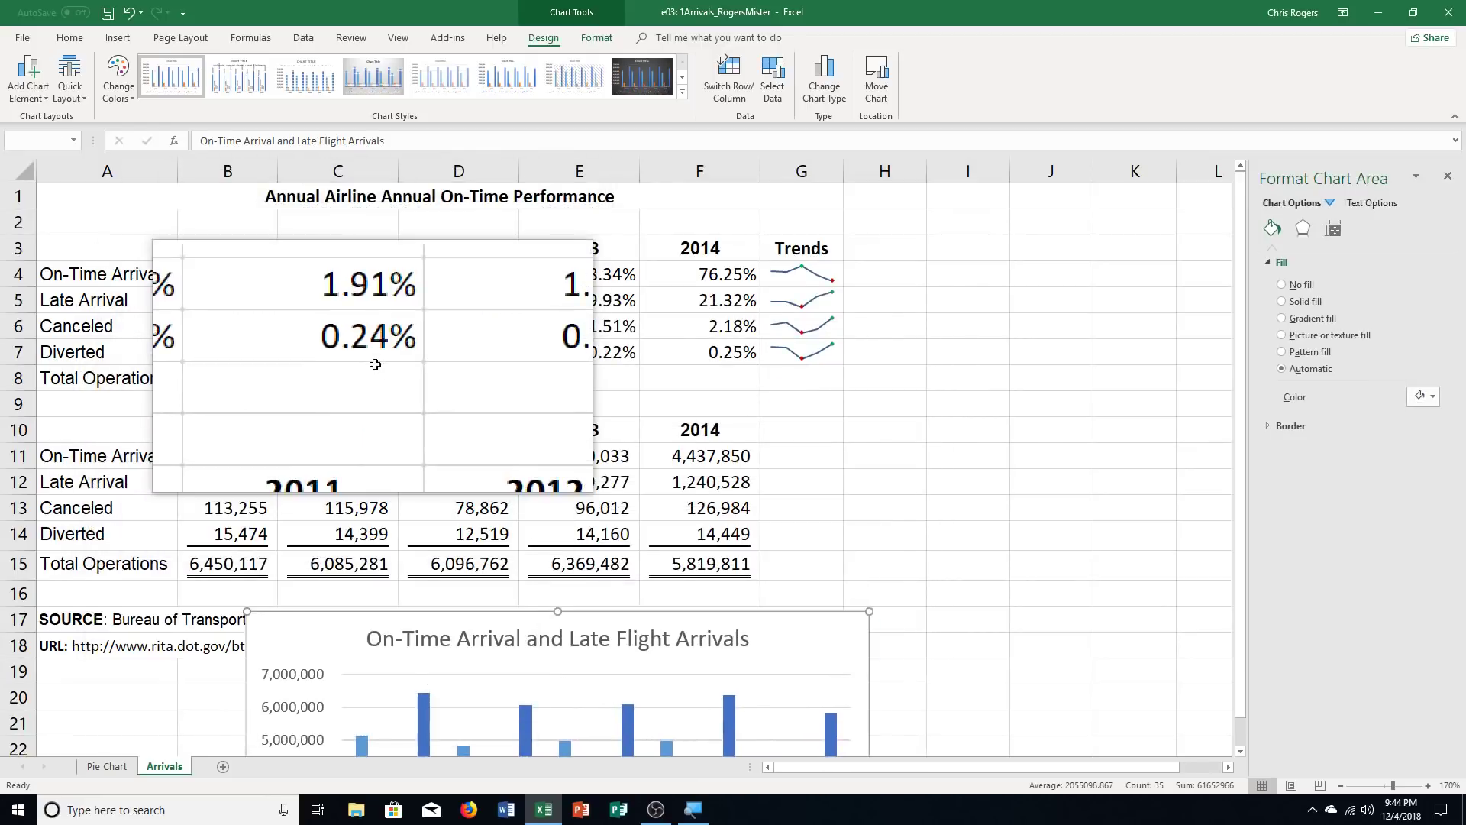
pyautogui.scroll(-2, 375, 364)
pyautogui.scroll(-2, 375, 364)
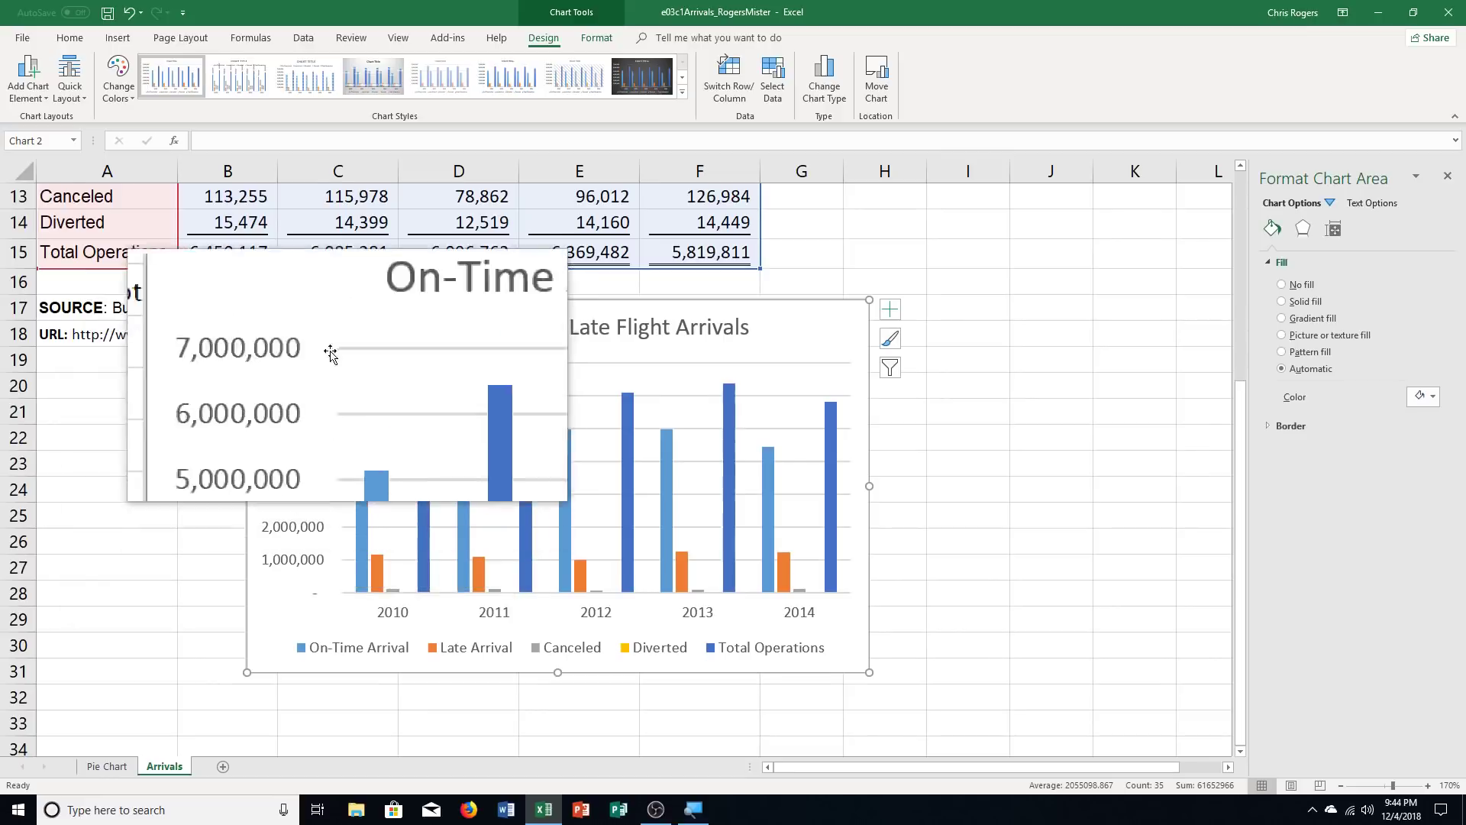
pyautogui.moveTo(282, 317); pyautogui.dragTo(36, 390)
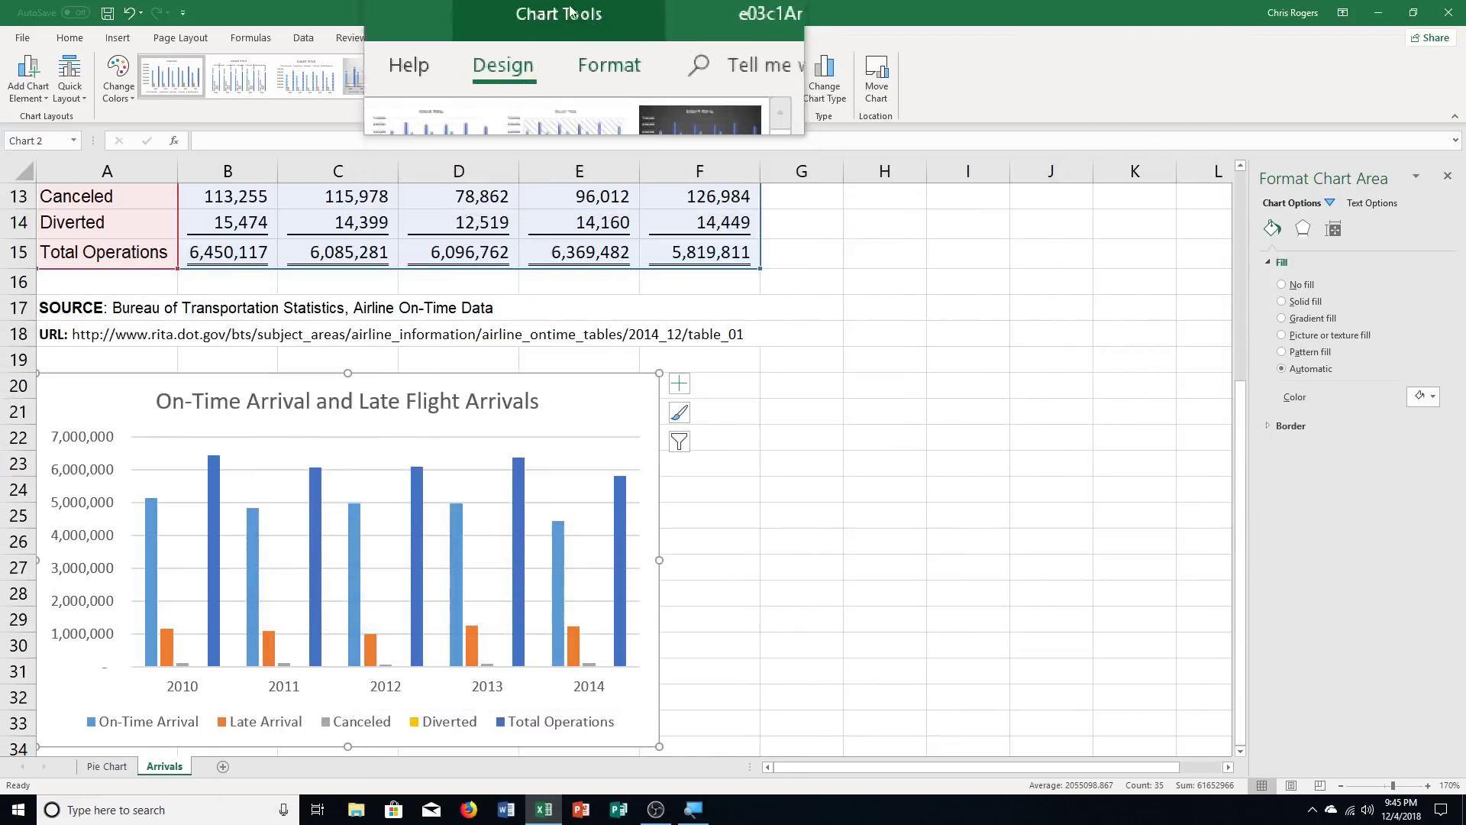
# Step: Resize the column chart to a width of 5.75" and a height of 3.5"
pyautogui.click(601, 40)
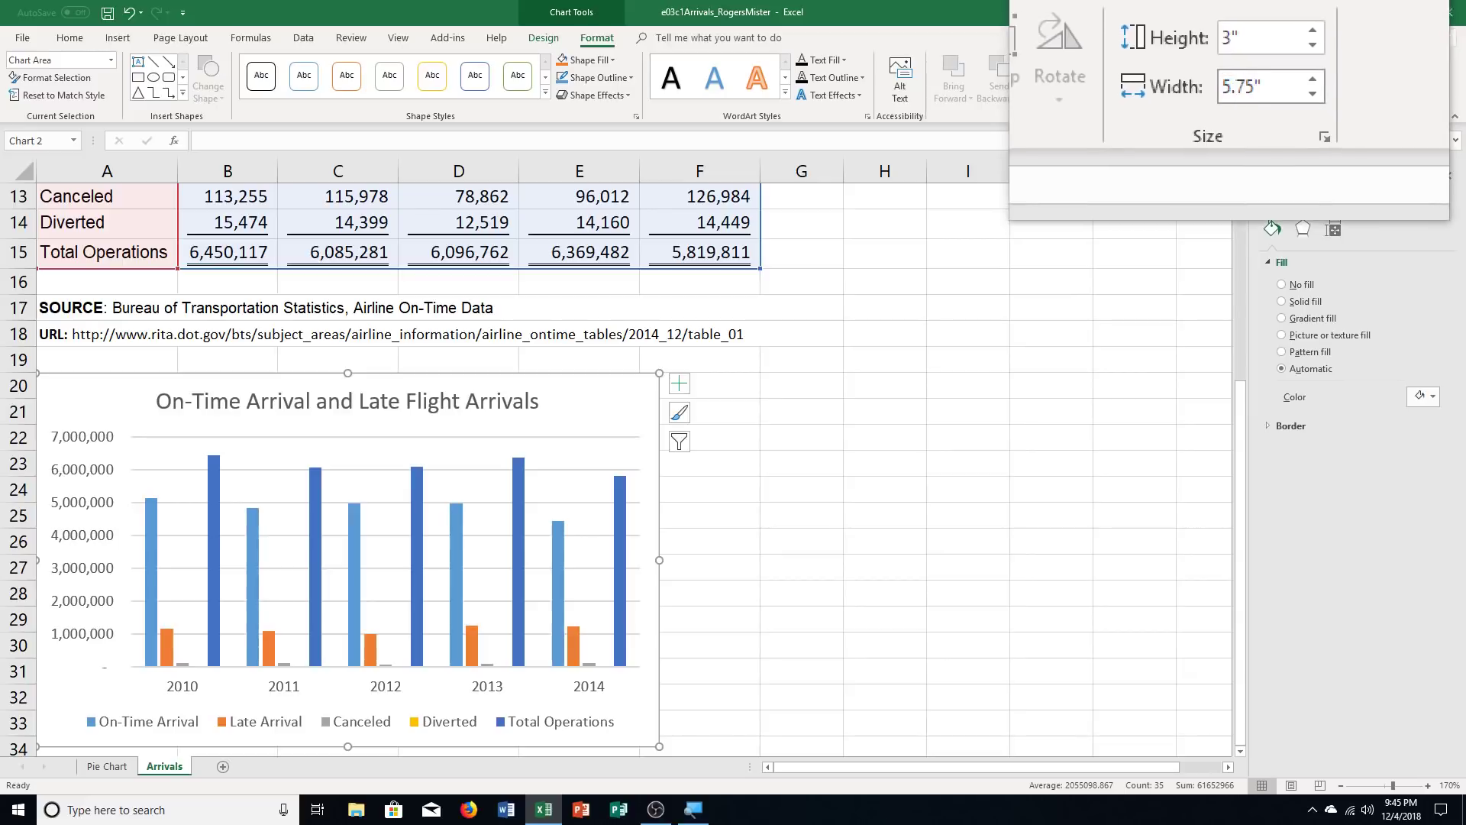
pyautogui.press('Return')
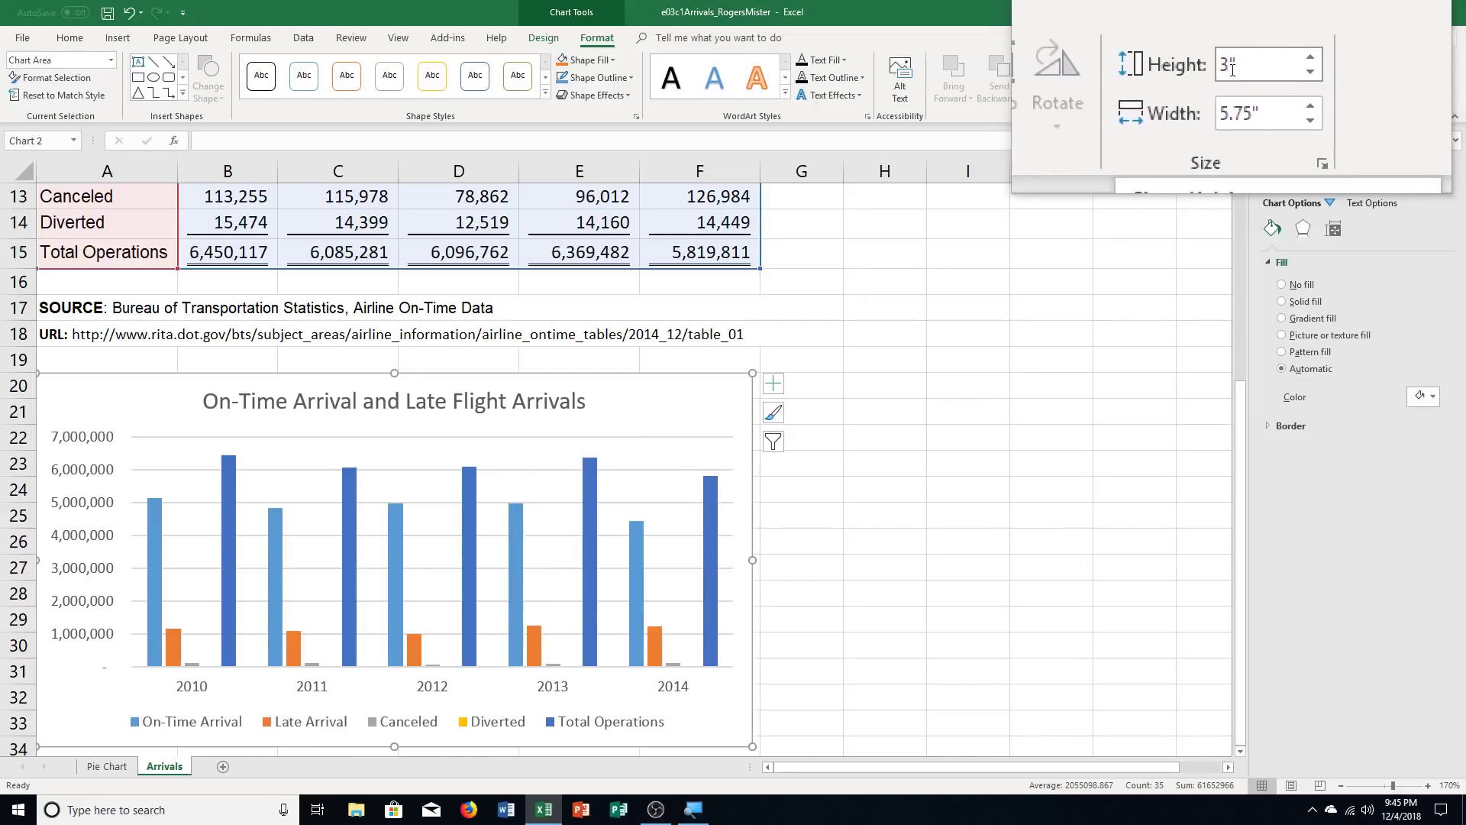
pyautogui.click(1231, 67)
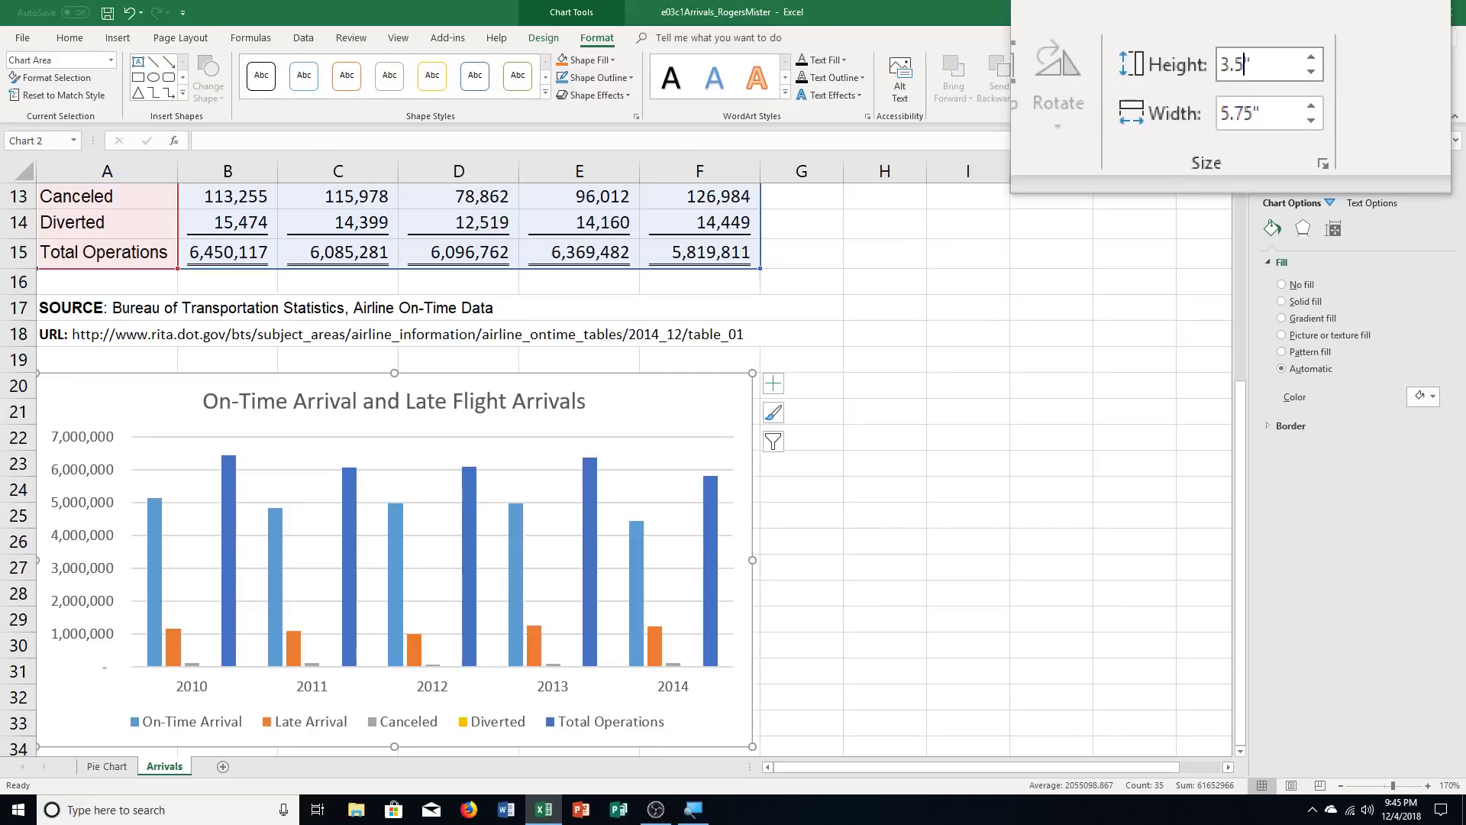
pyautogui.write('3.5')
pyautogui.press('Return')
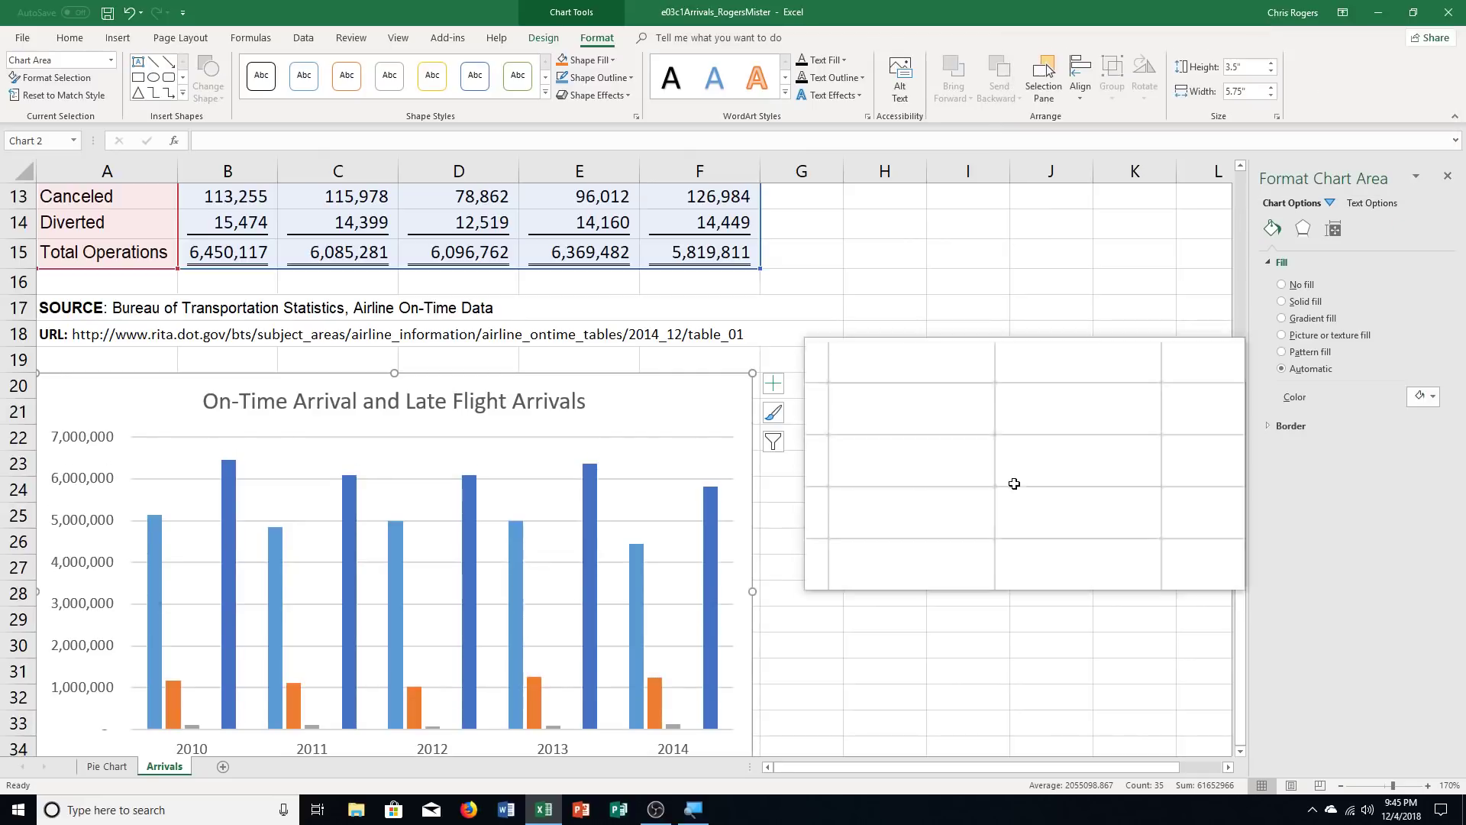
# Step: Filter the Canceled, Diverted and Total Operations series out of the column chart
pyautogui.scroll(-1, 993, 496)
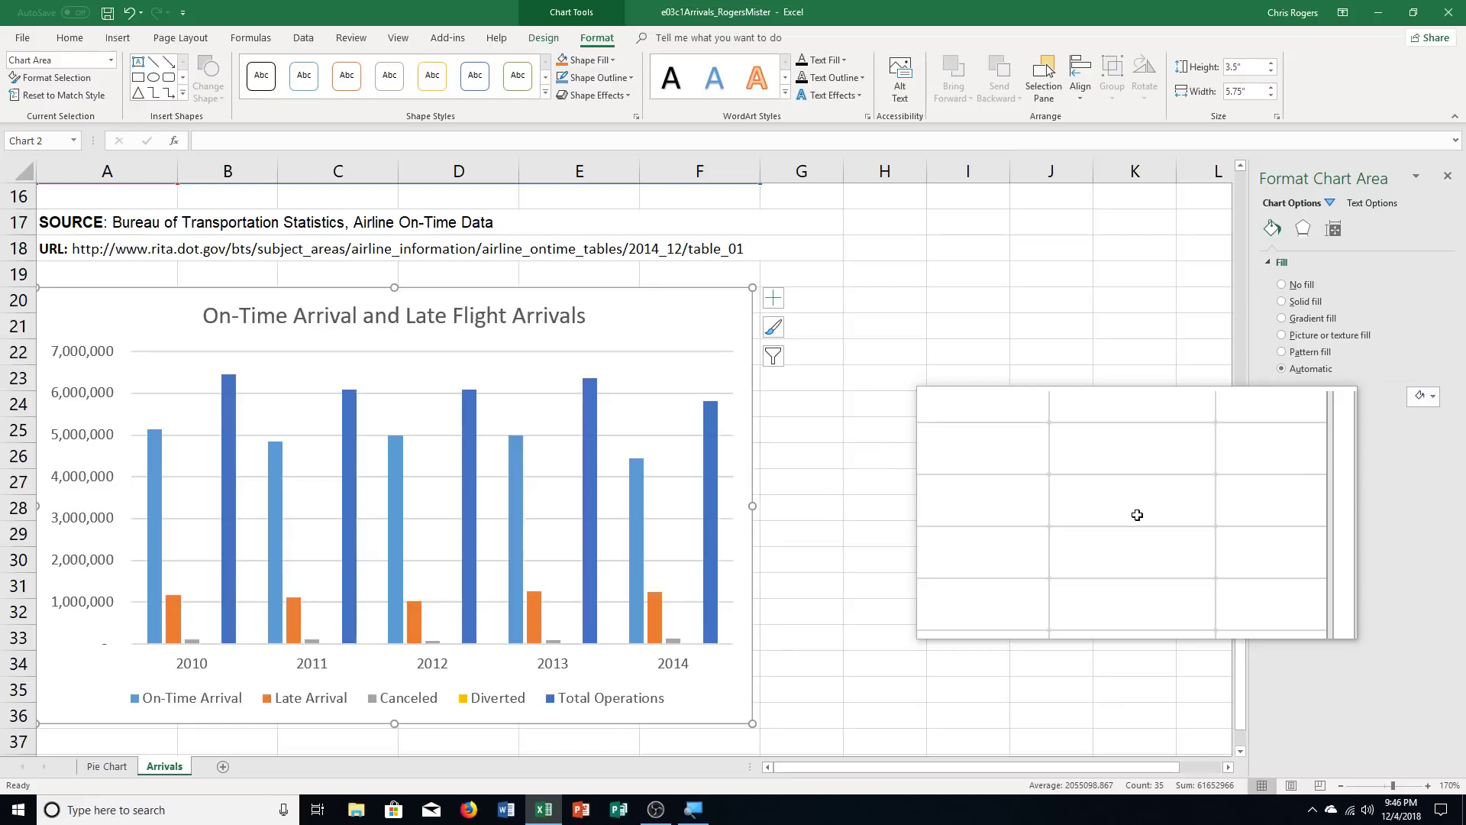
pyautogui.moveTo(1137, 515); pyautogui.dragTo(1160, 501)
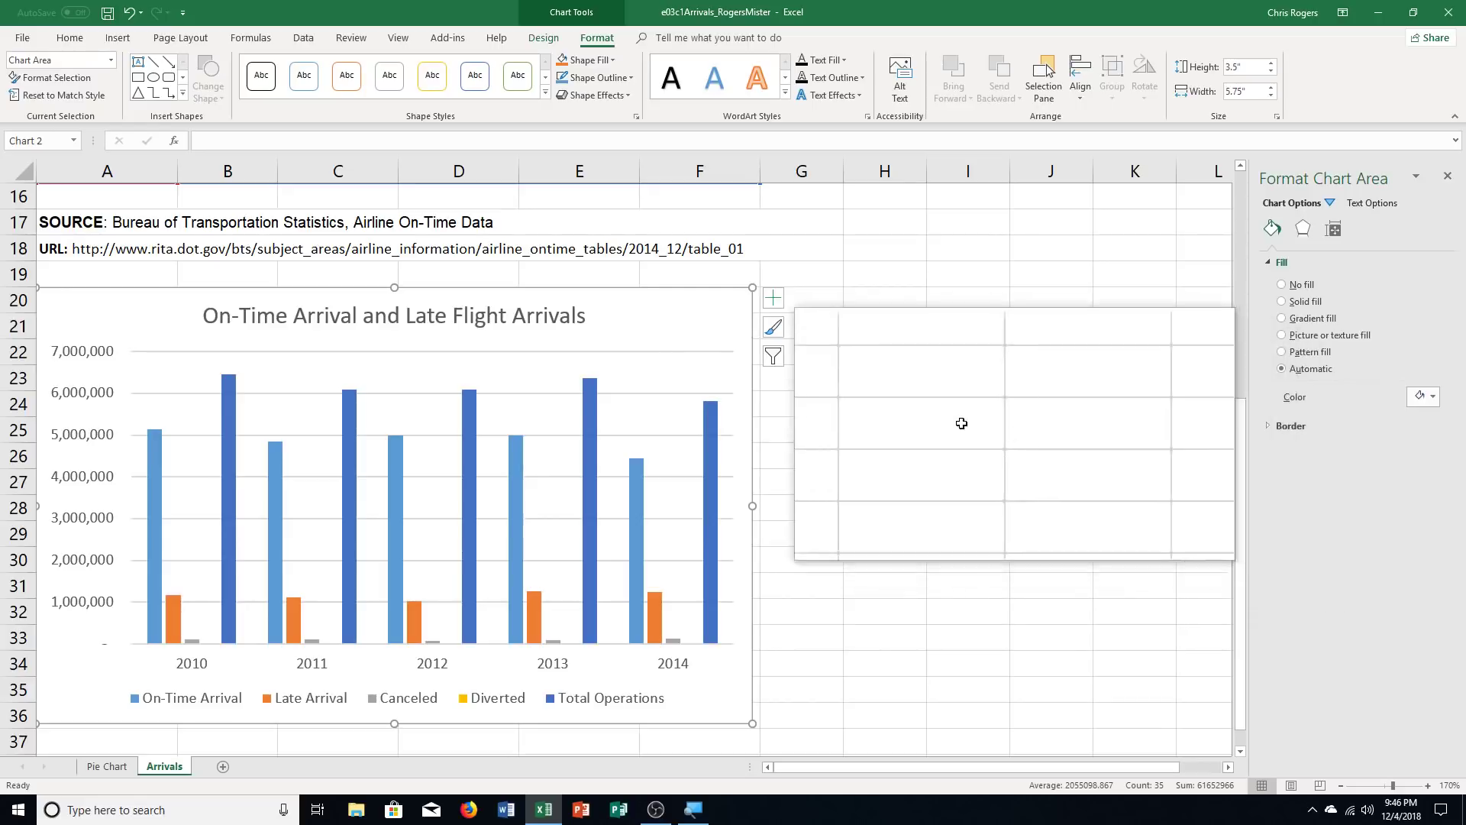
pyautogui.click(775, 307)
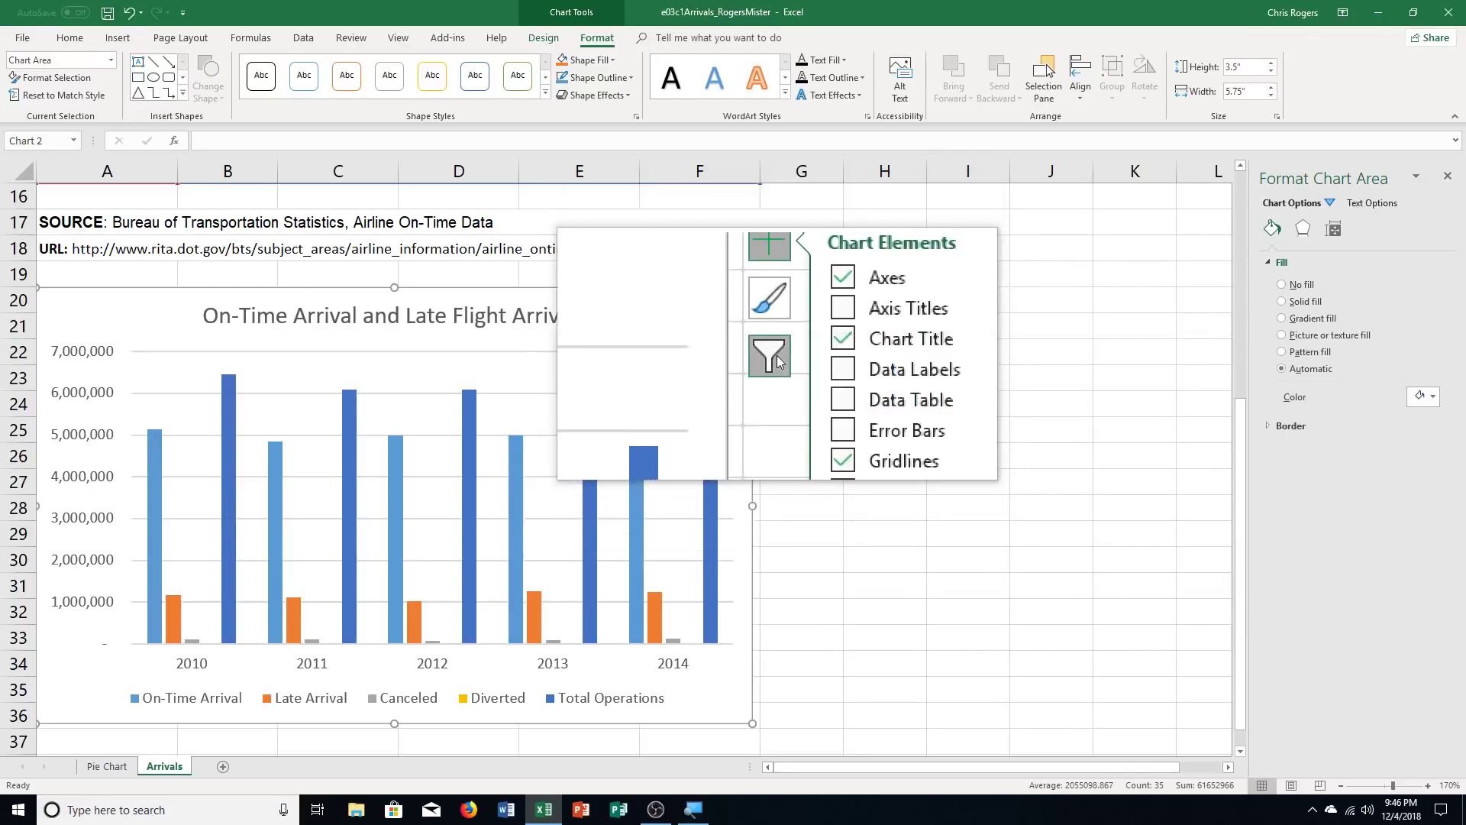
pyautogui.click(777, 355)
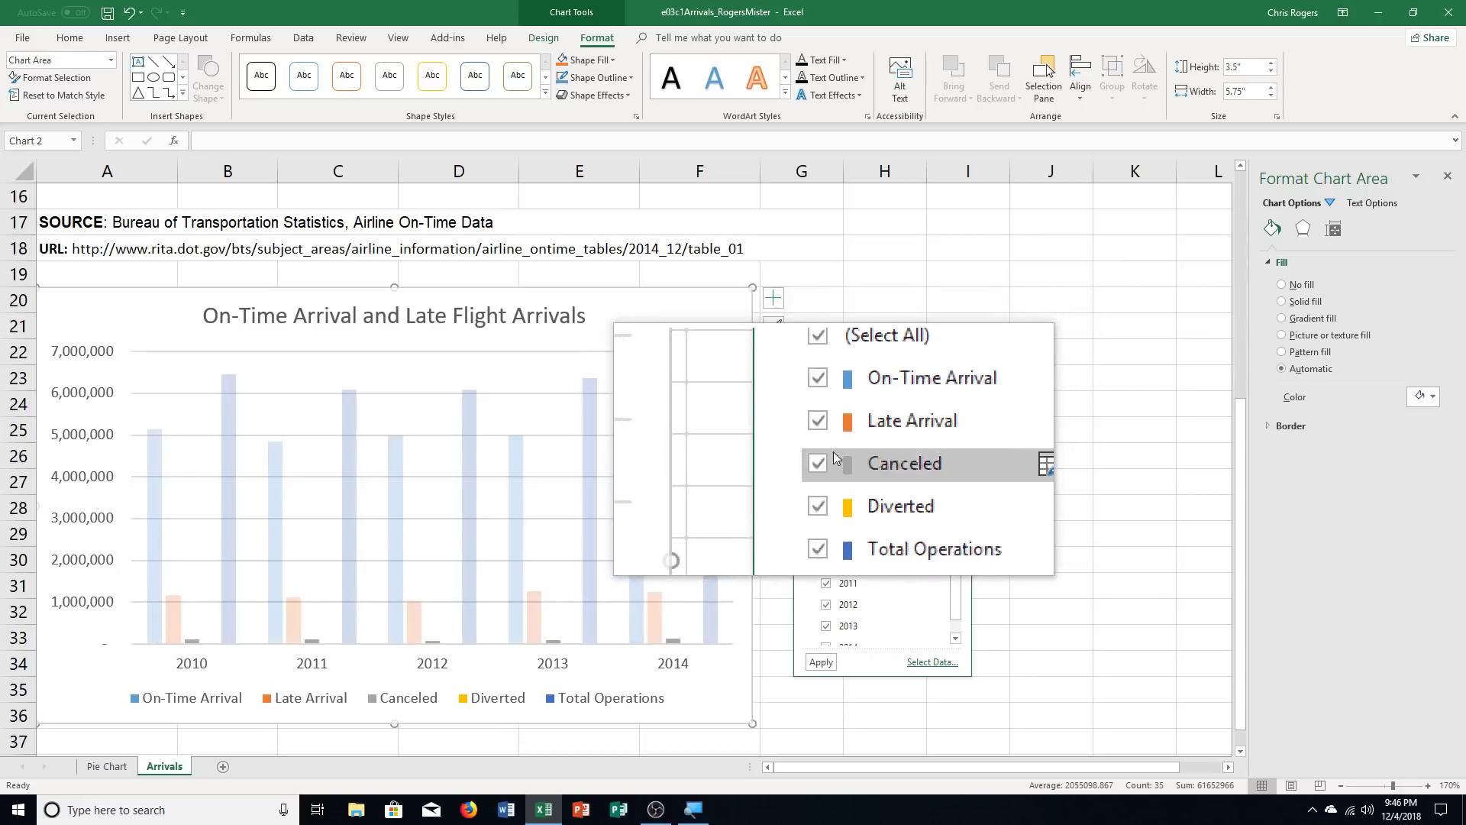
pyautogui.click(822, 459)
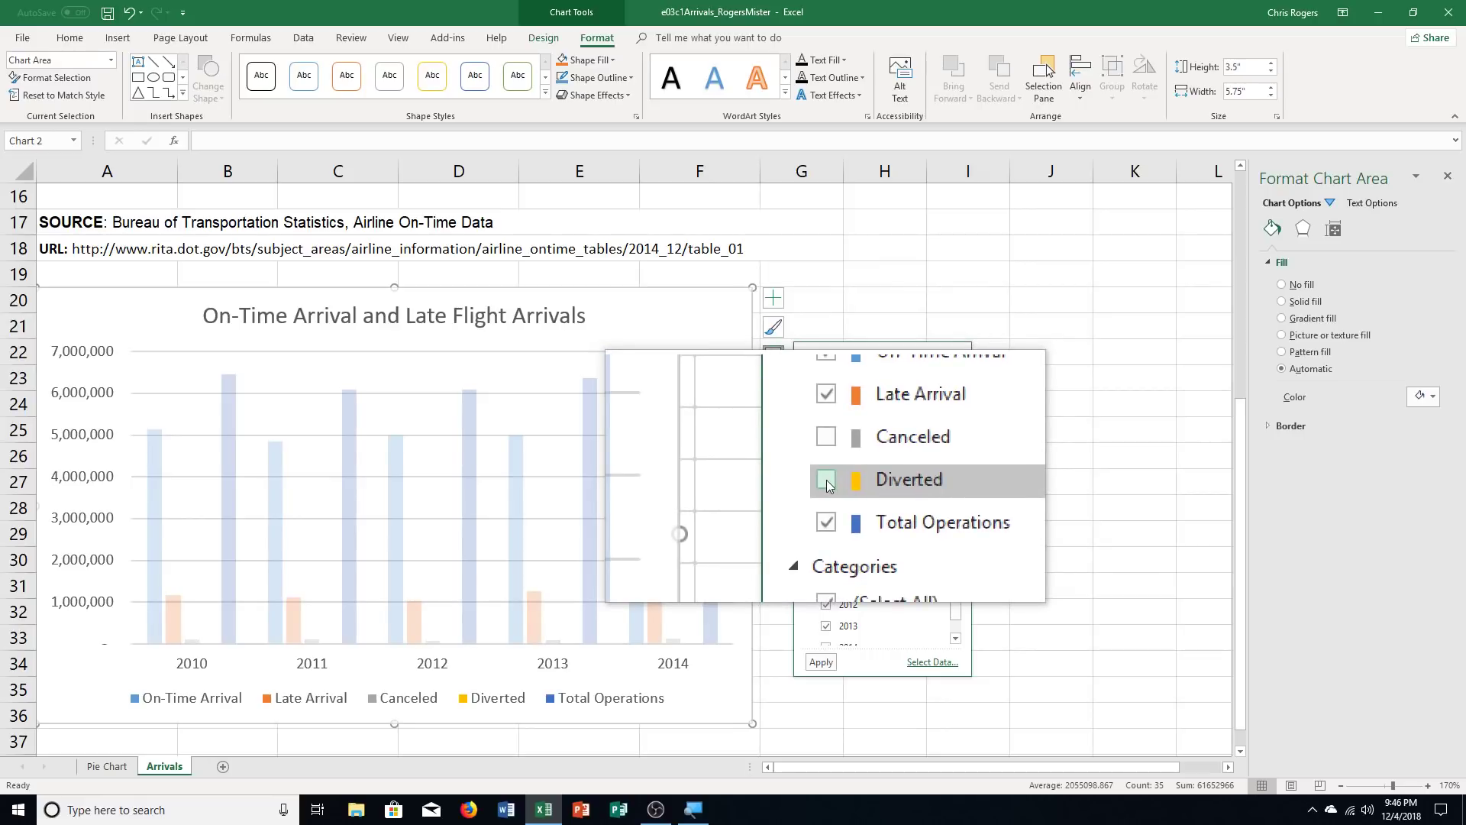
pyautogui.click(825, 504)
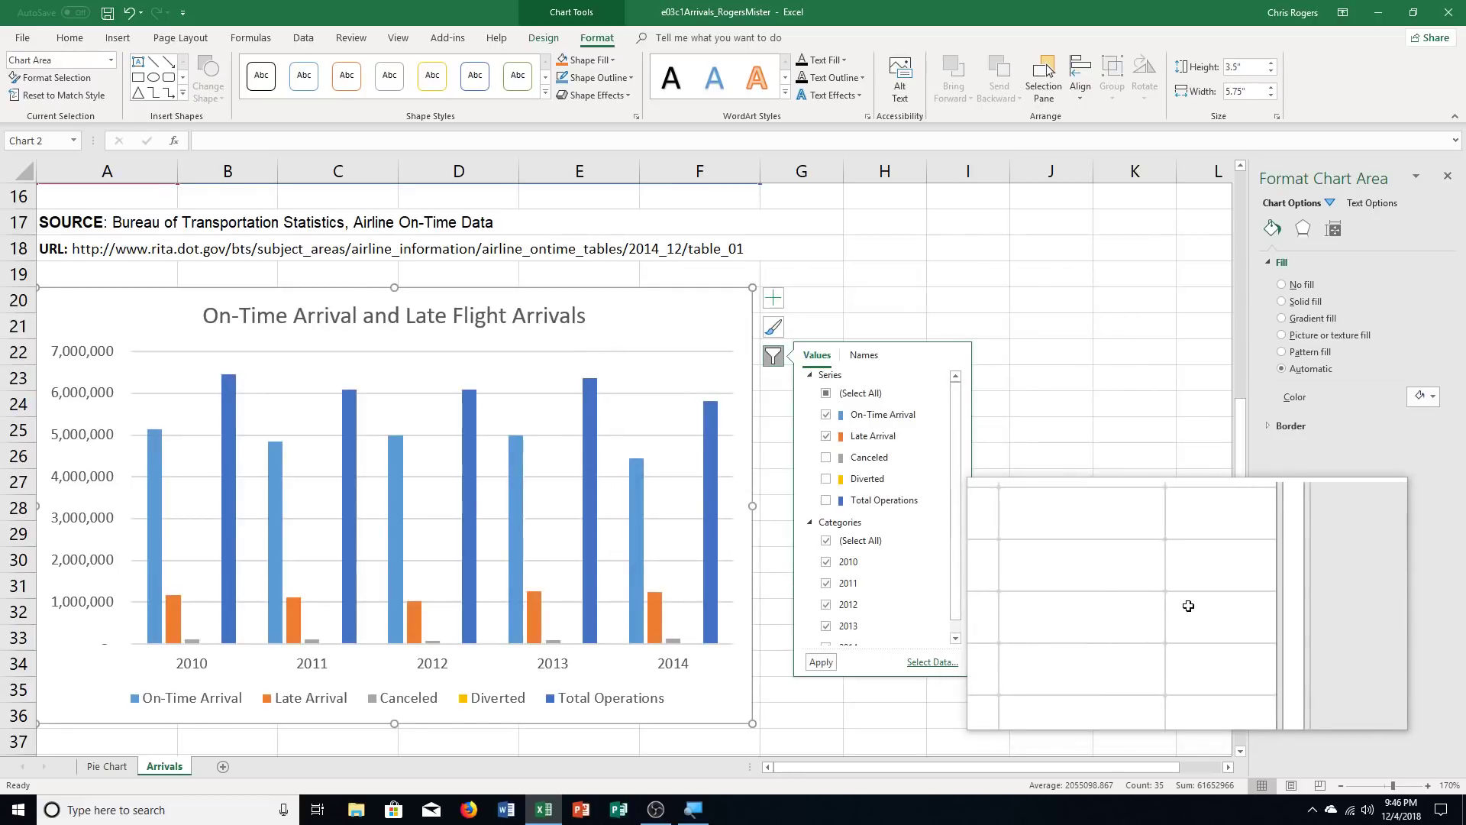
pyautogui.click(824, 660)
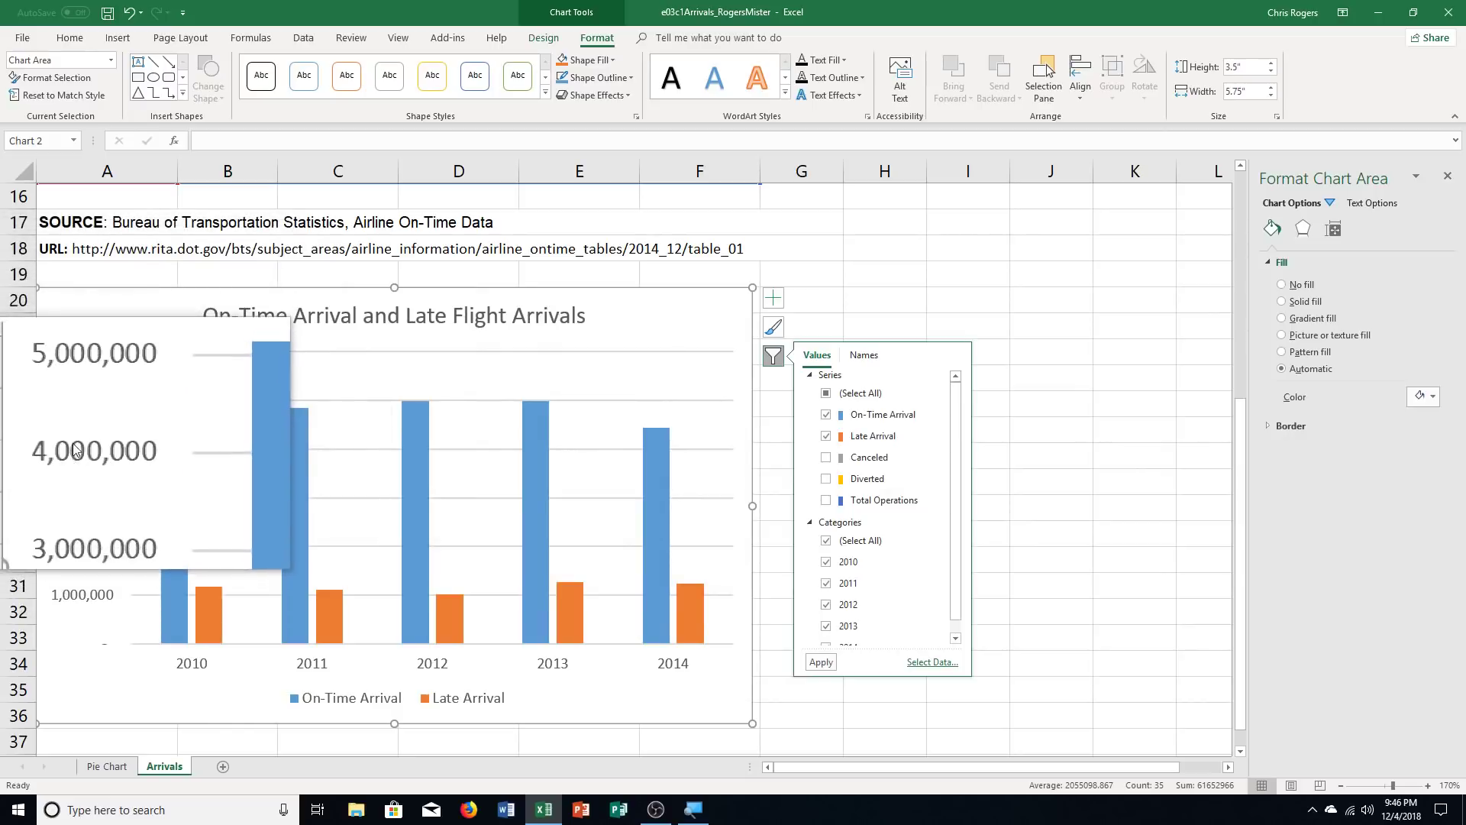
# Step: Set the vertical axis's major unit to 500000 and its display units to Millions
pyautogui.click(74, 450)
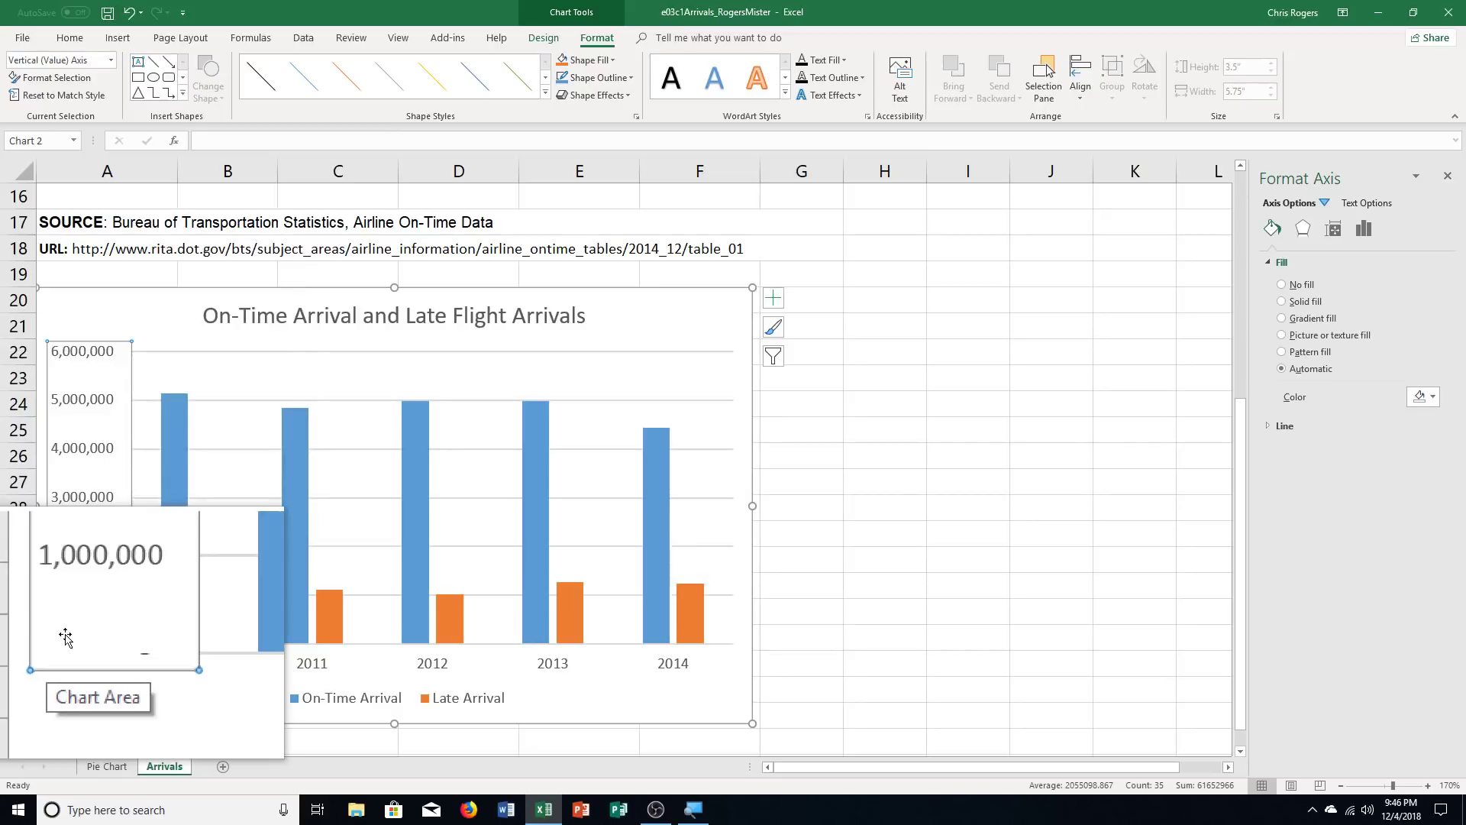
pyautogui.rightClick(81, 448)
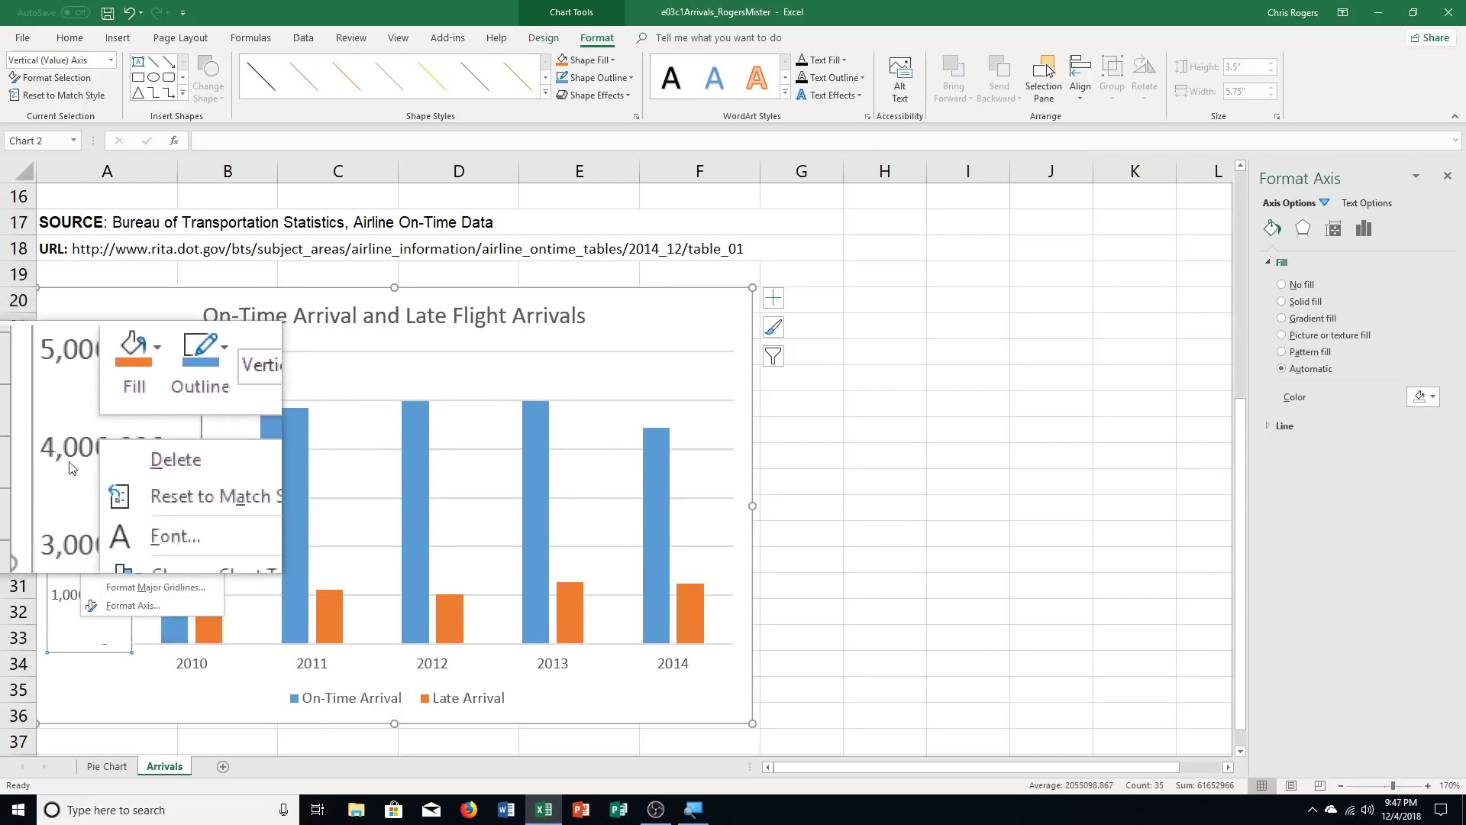
pyautogui.click(137, 607)
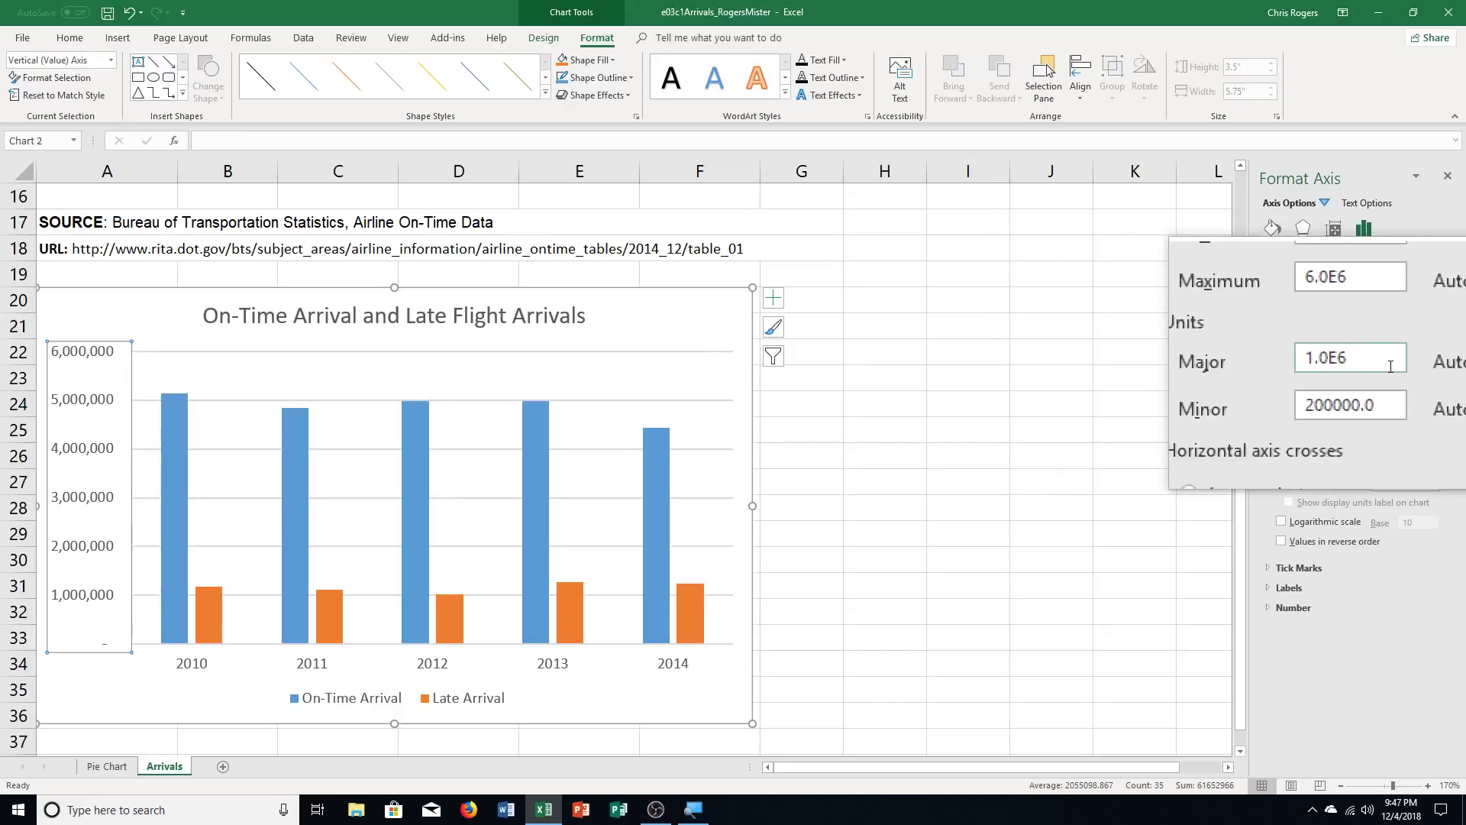
pyautogui.doubleClick(1390, 365)
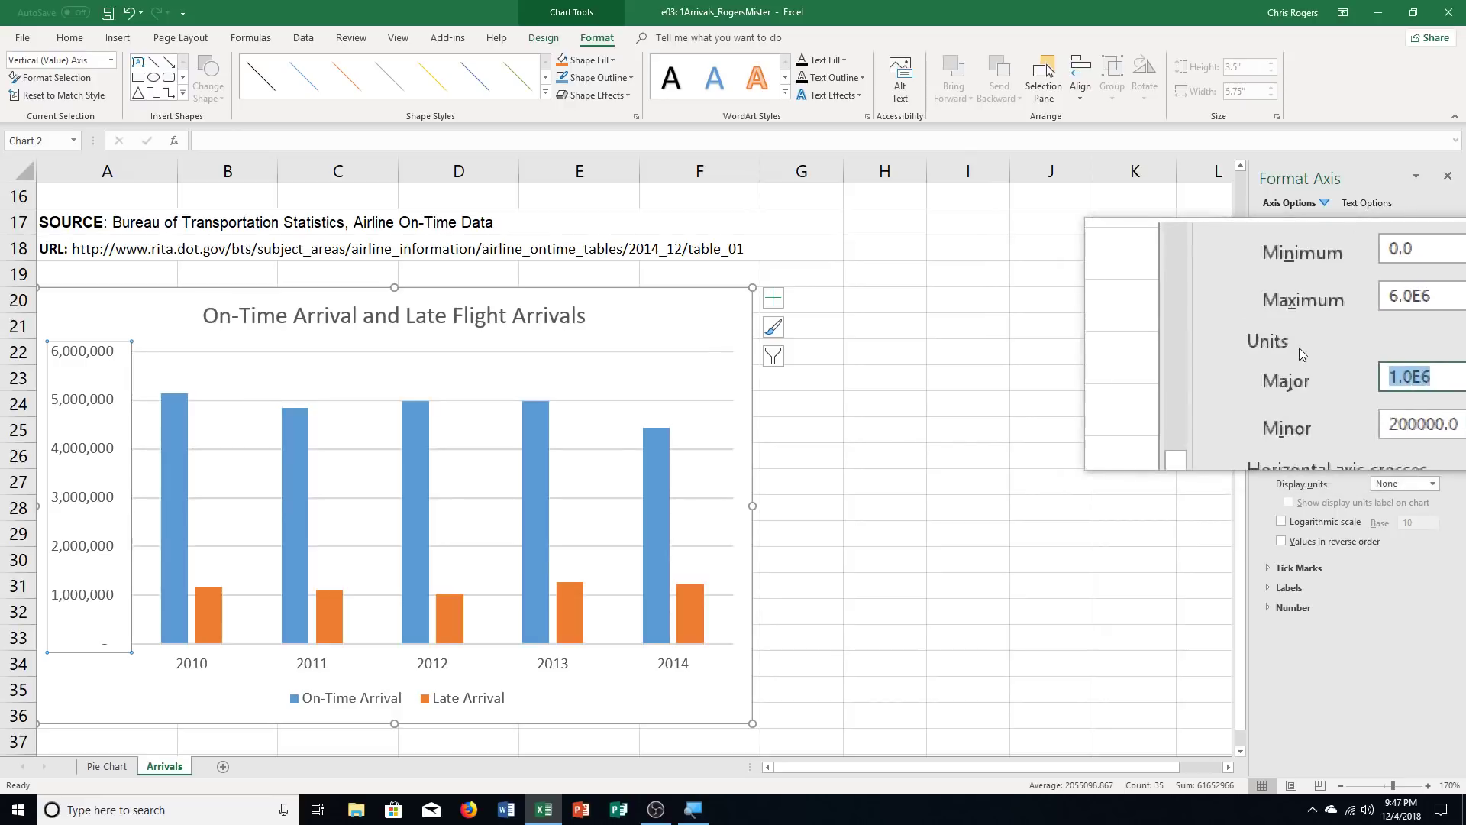
pyautogui.write('500000.0')
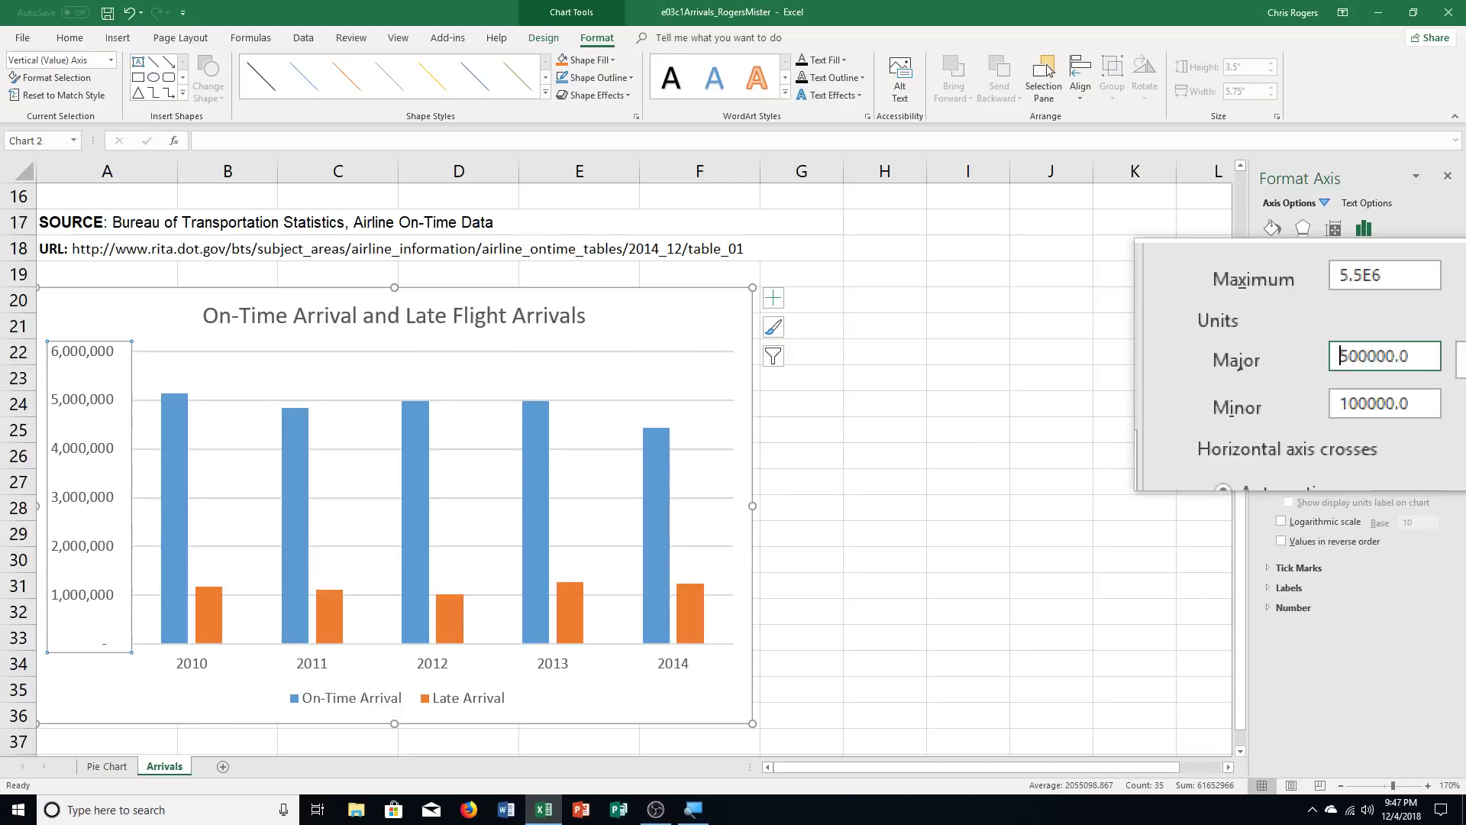
pyautogui.press('Return')
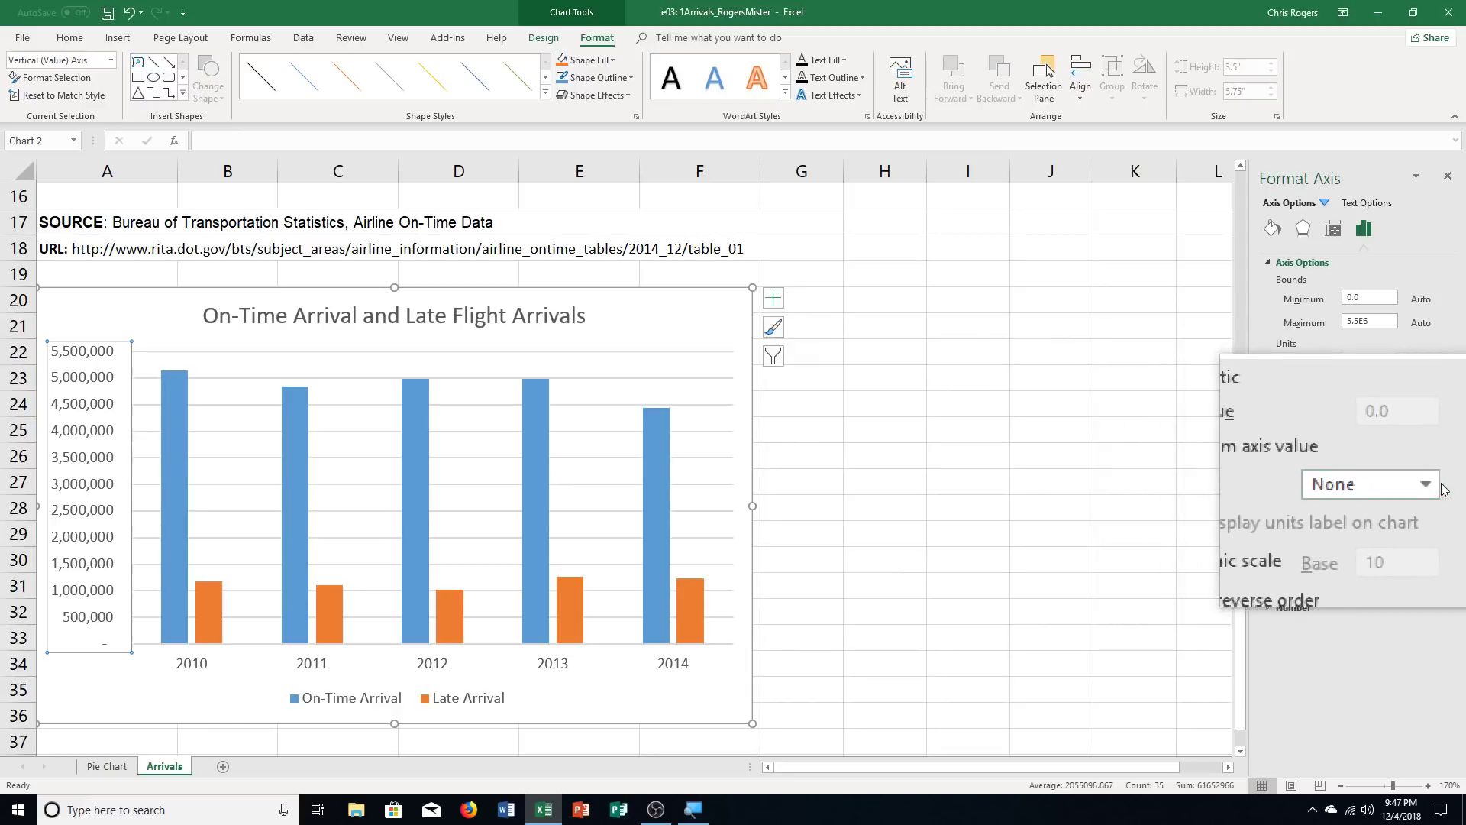
pyautogui.click(1405, 475)
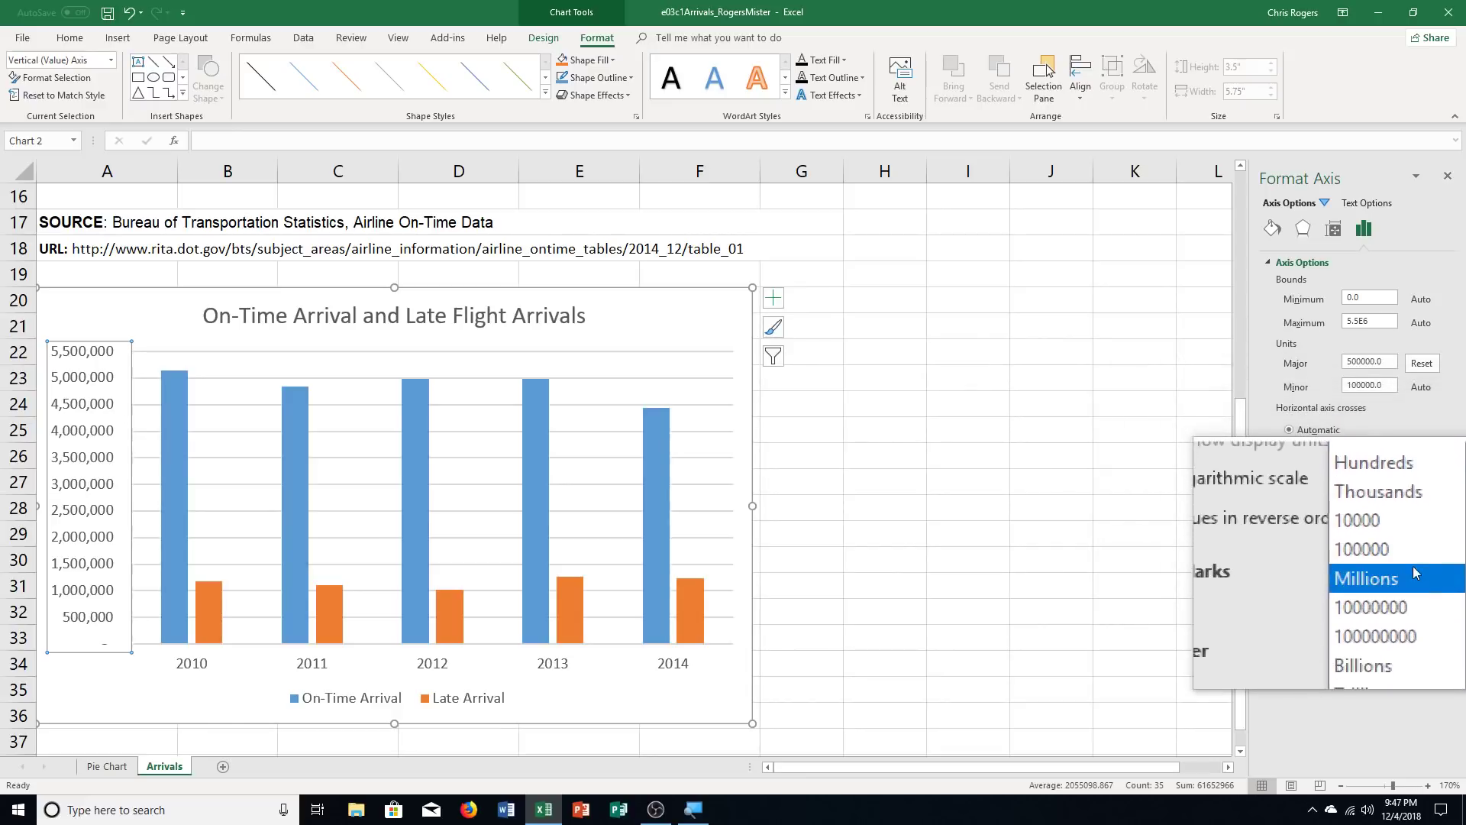
pyautogui.click(1413, 566)
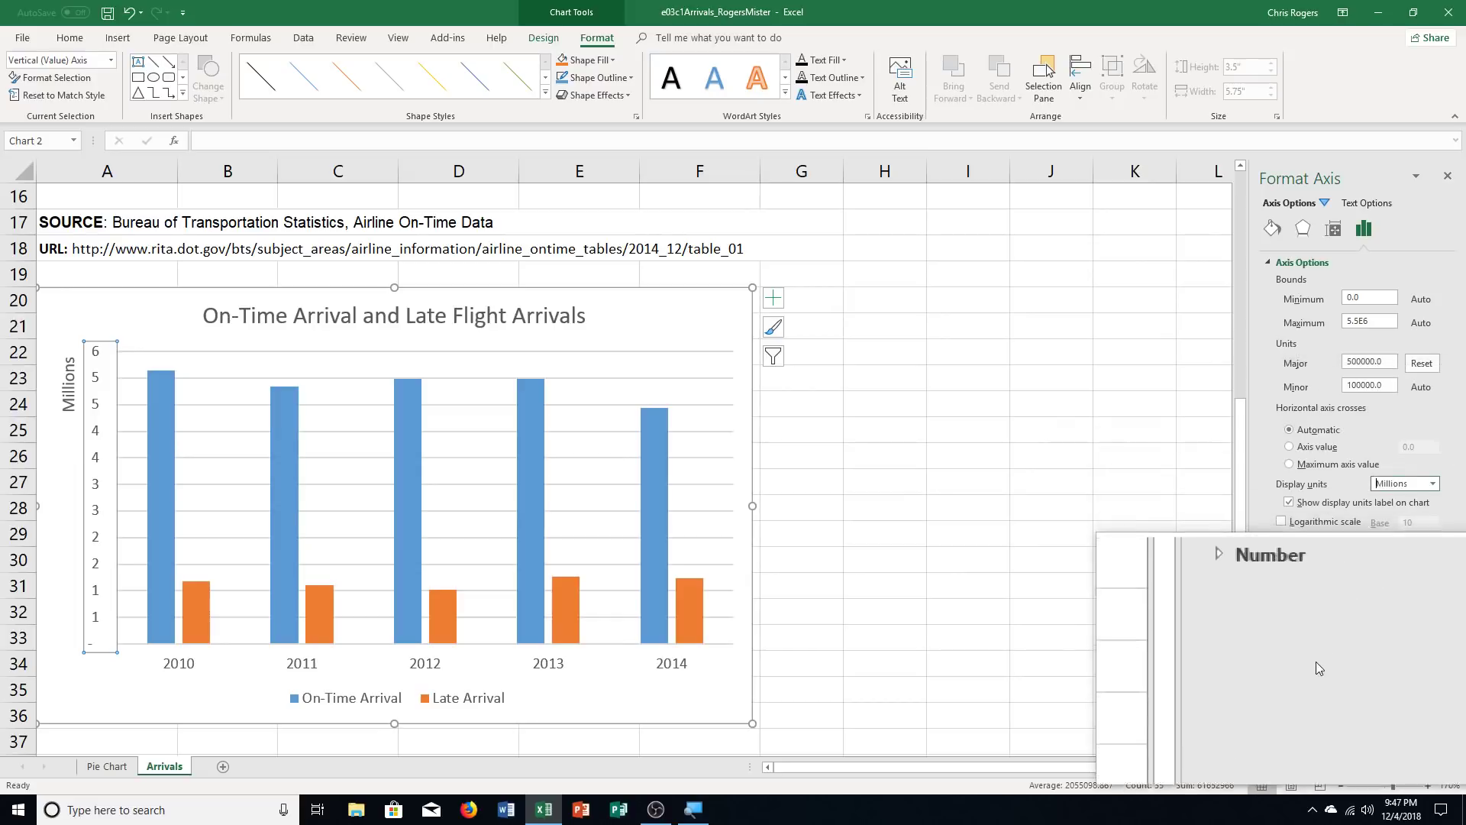
# Step: Format the vertical axis values in the Number category with 1 decimal place
pyautogui.click(1286, 607)
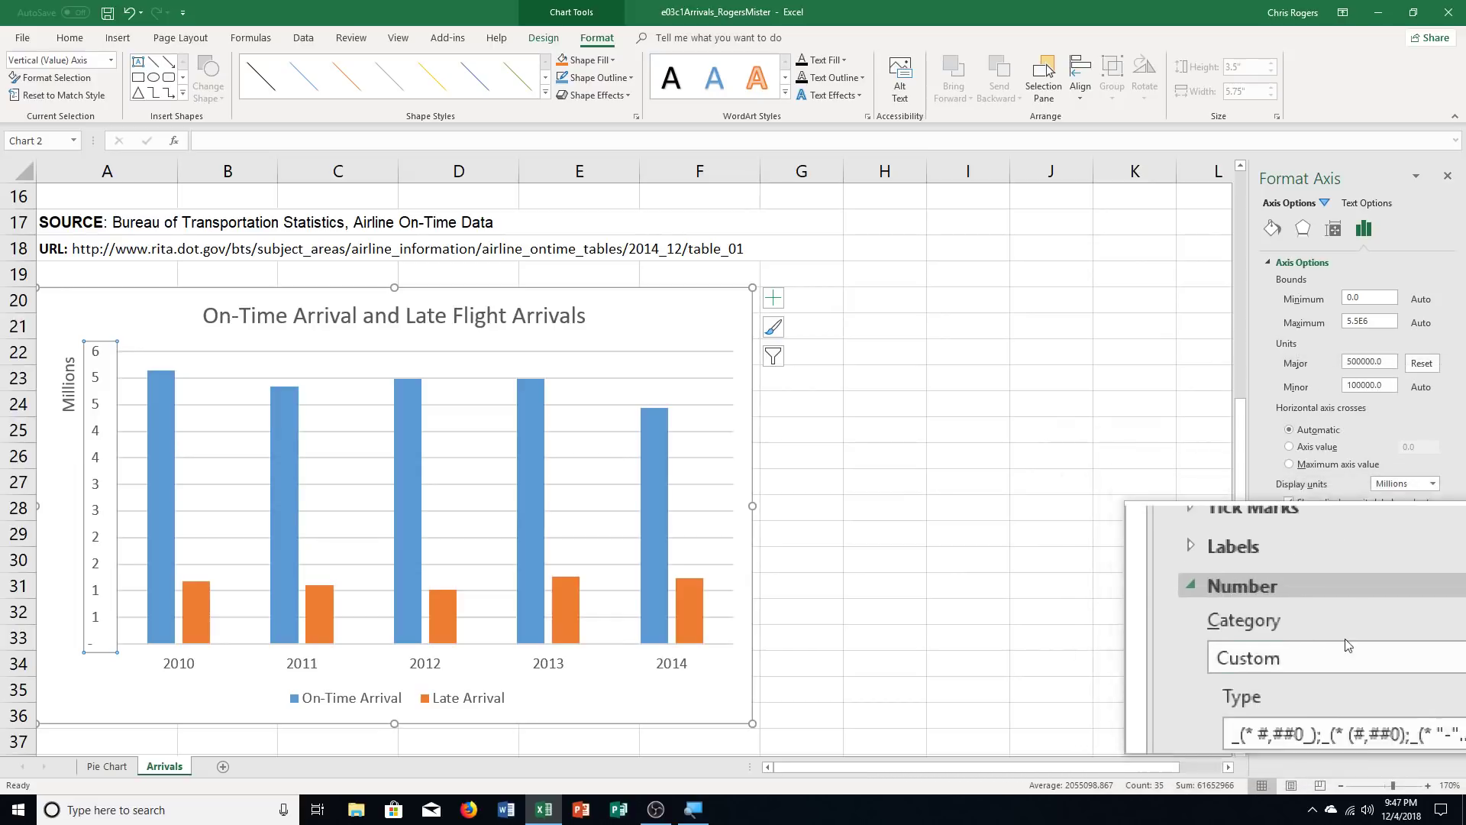
pyautogui.click(1421, 643)
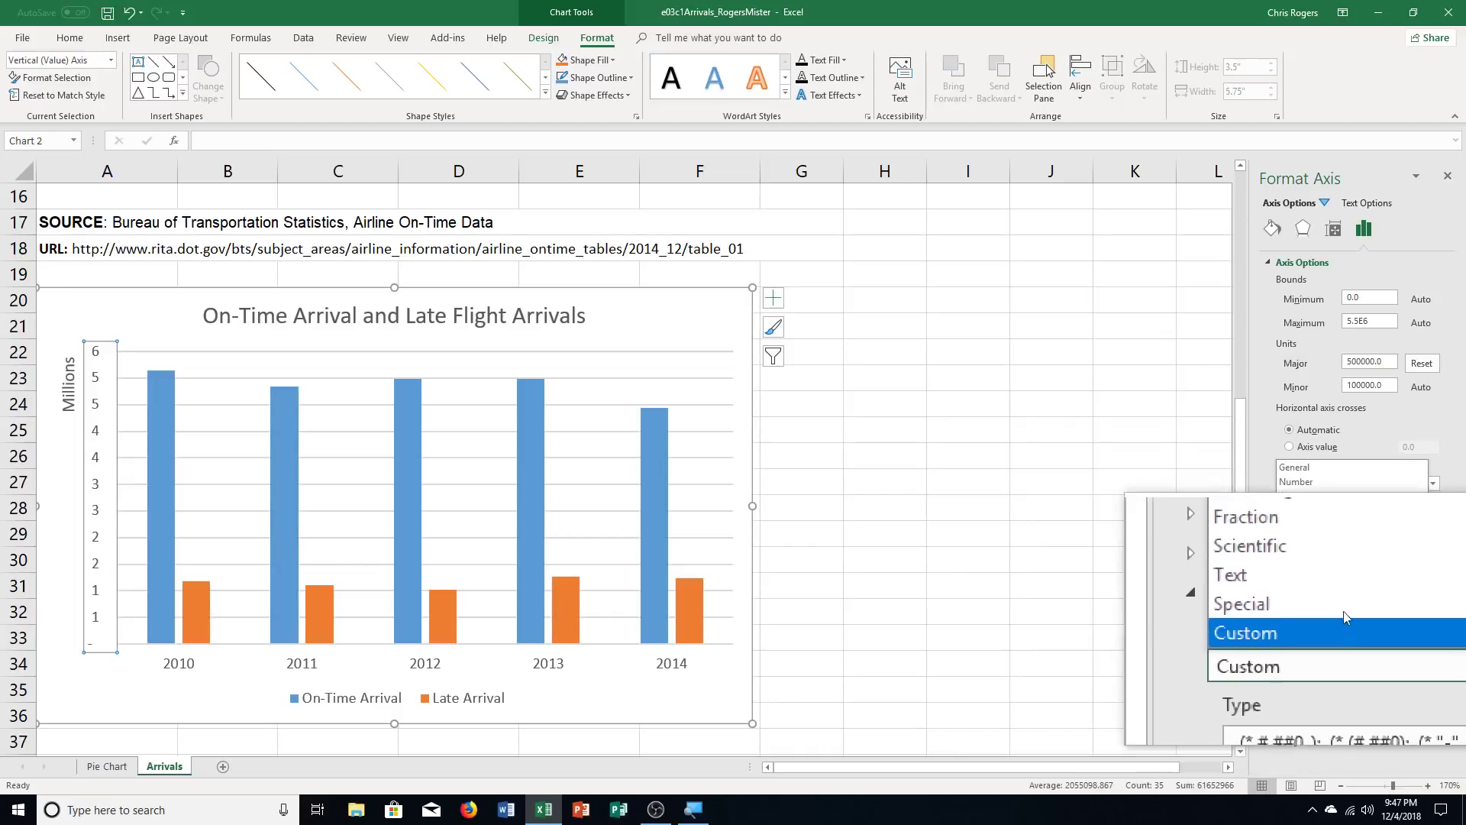
pyautogui.click(1335, 477)
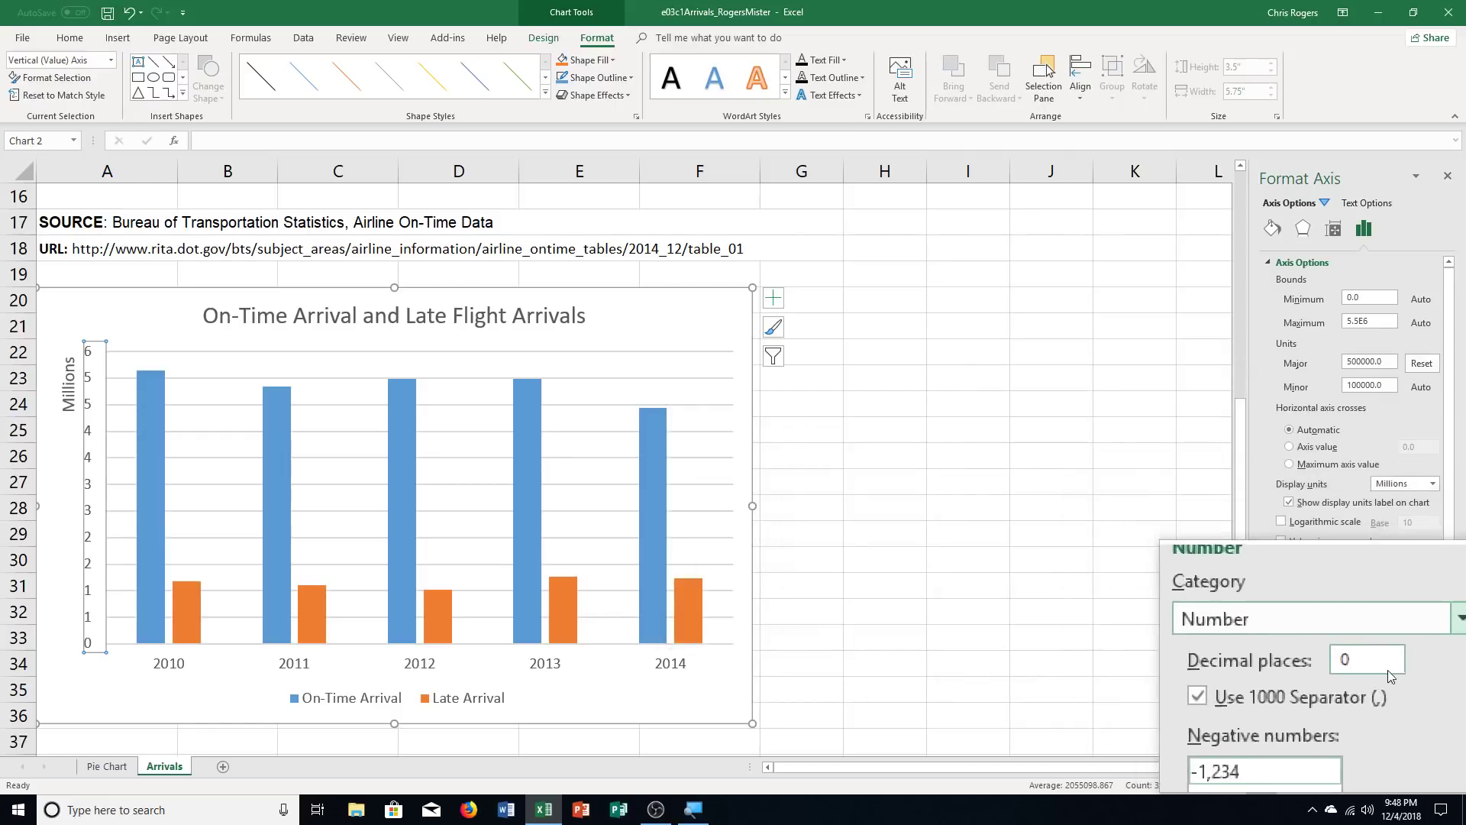
pyautogui.moveTo(1378, 662); pyautogui.dragTo(1344, 670)
pyautogui.press('Return')
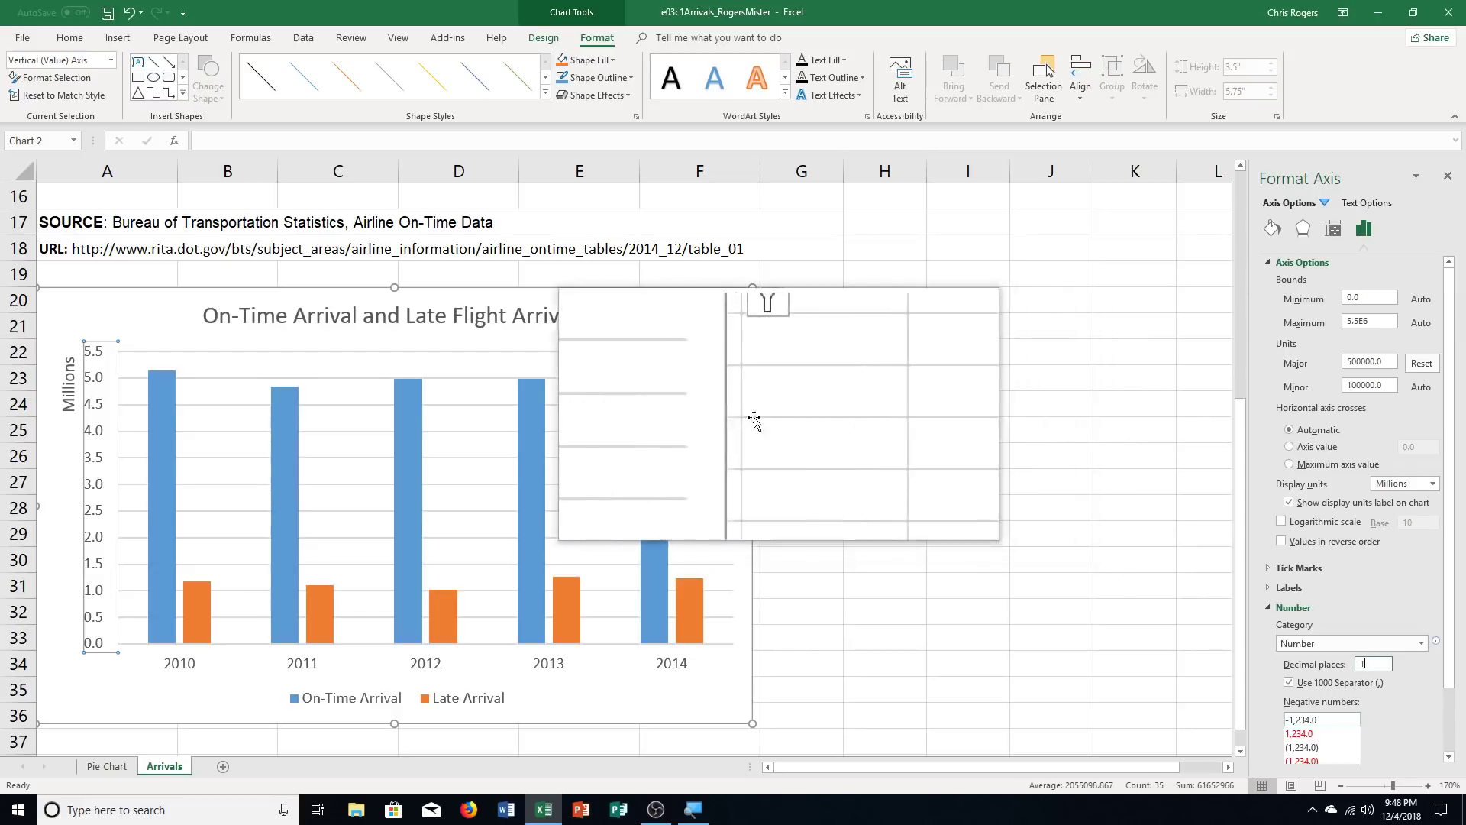
# Step: Add a primary vertical axis title to the column chart reading "Number of Flights"
pyautogui.click(544, 38)
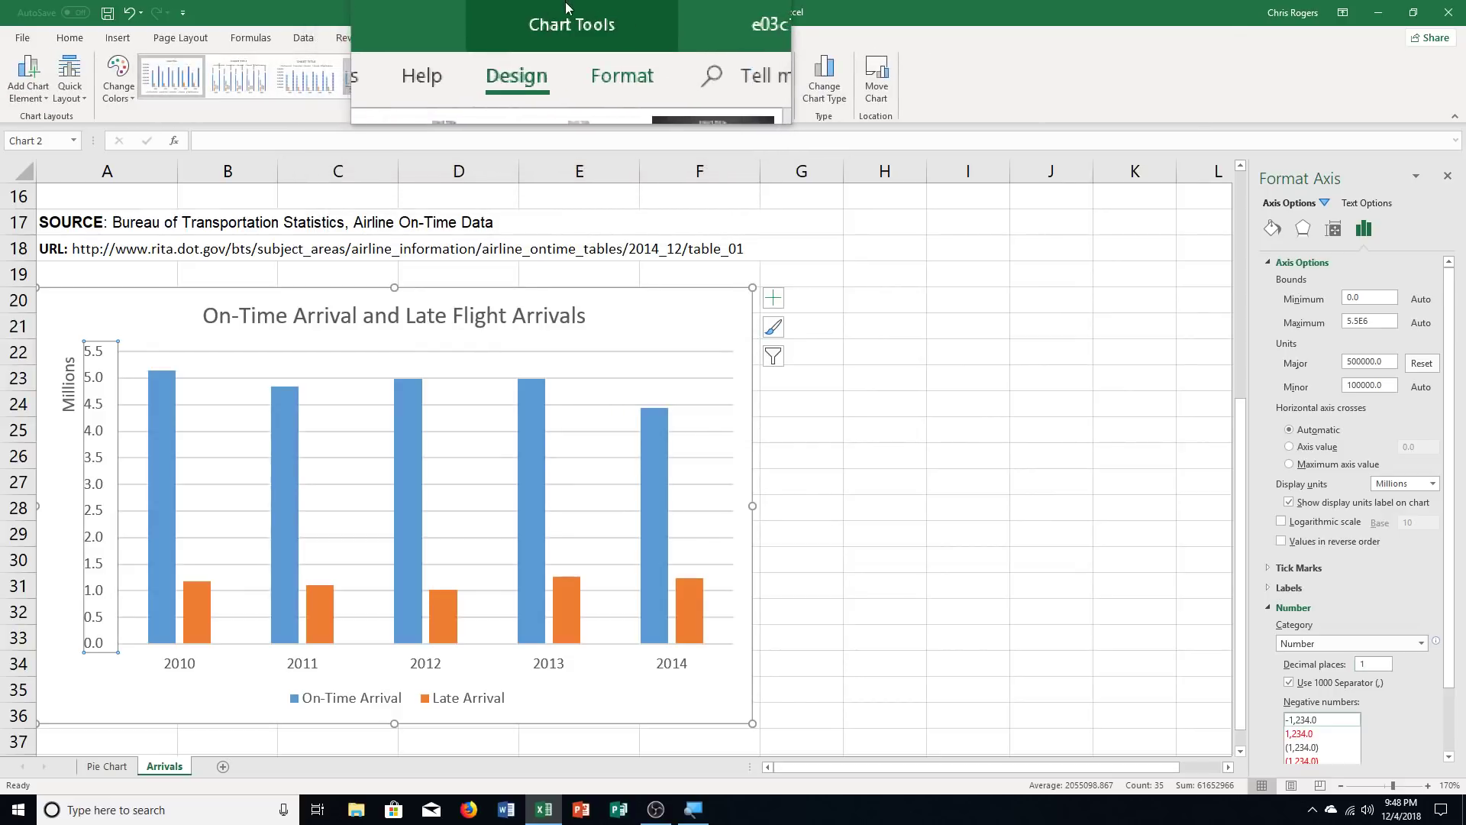
pyautogui.click(28, 102)
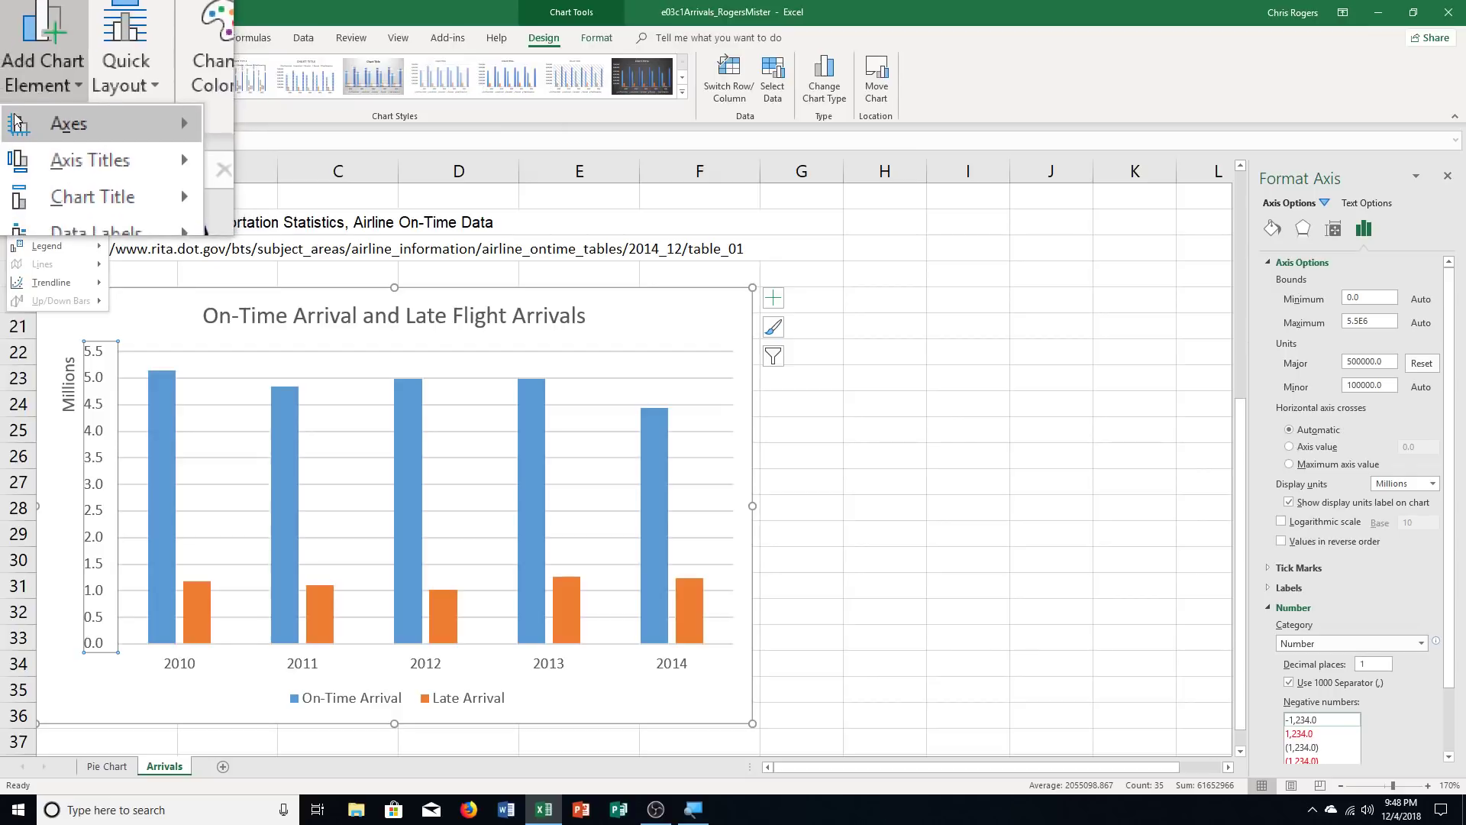
pyautogui.moveTo(15, 120)
pyautogui.moveTo(49, 138)
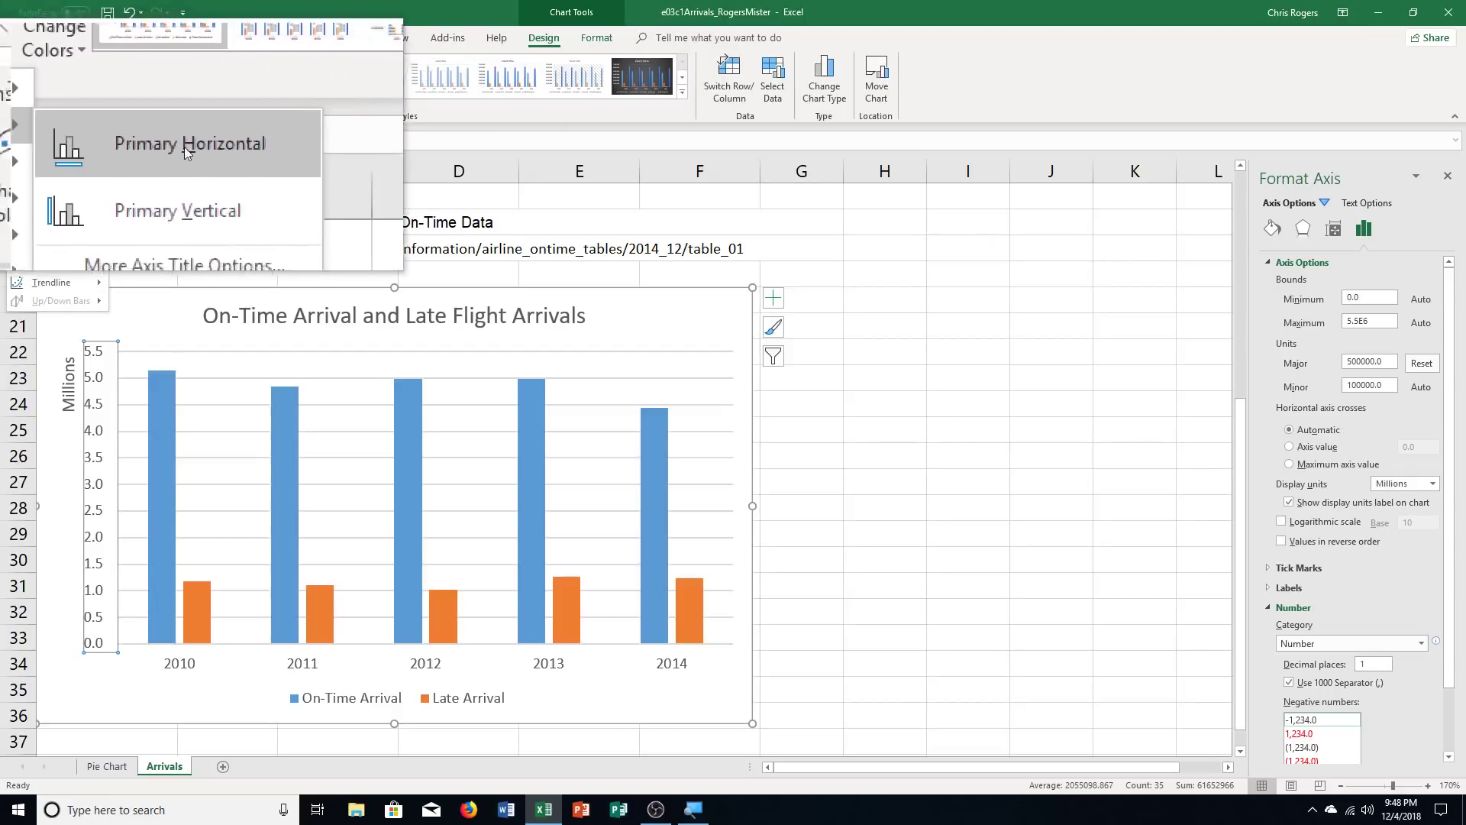
pyautogui.click(197, 184)
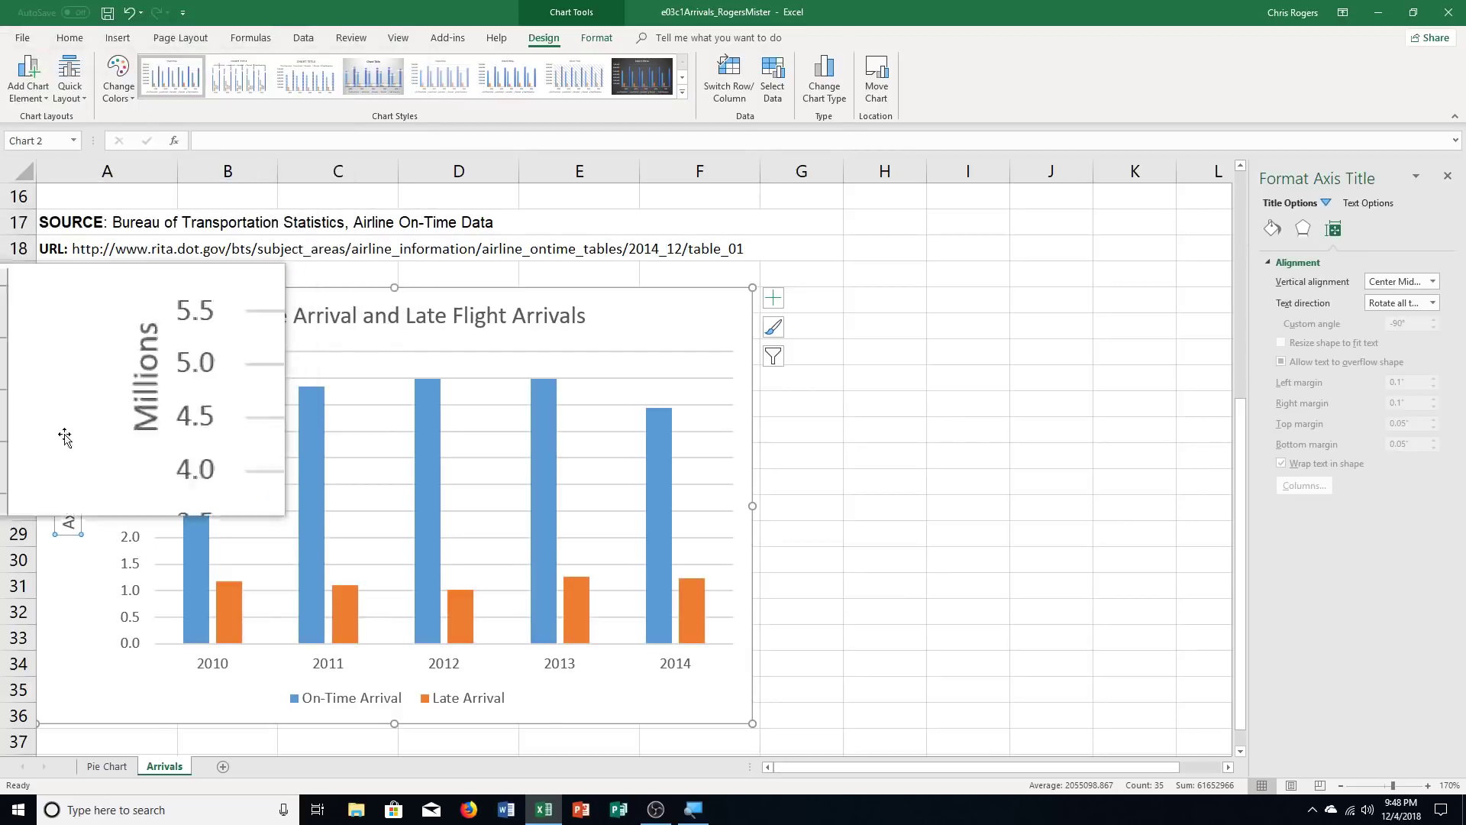
pyautogui.write('Num')
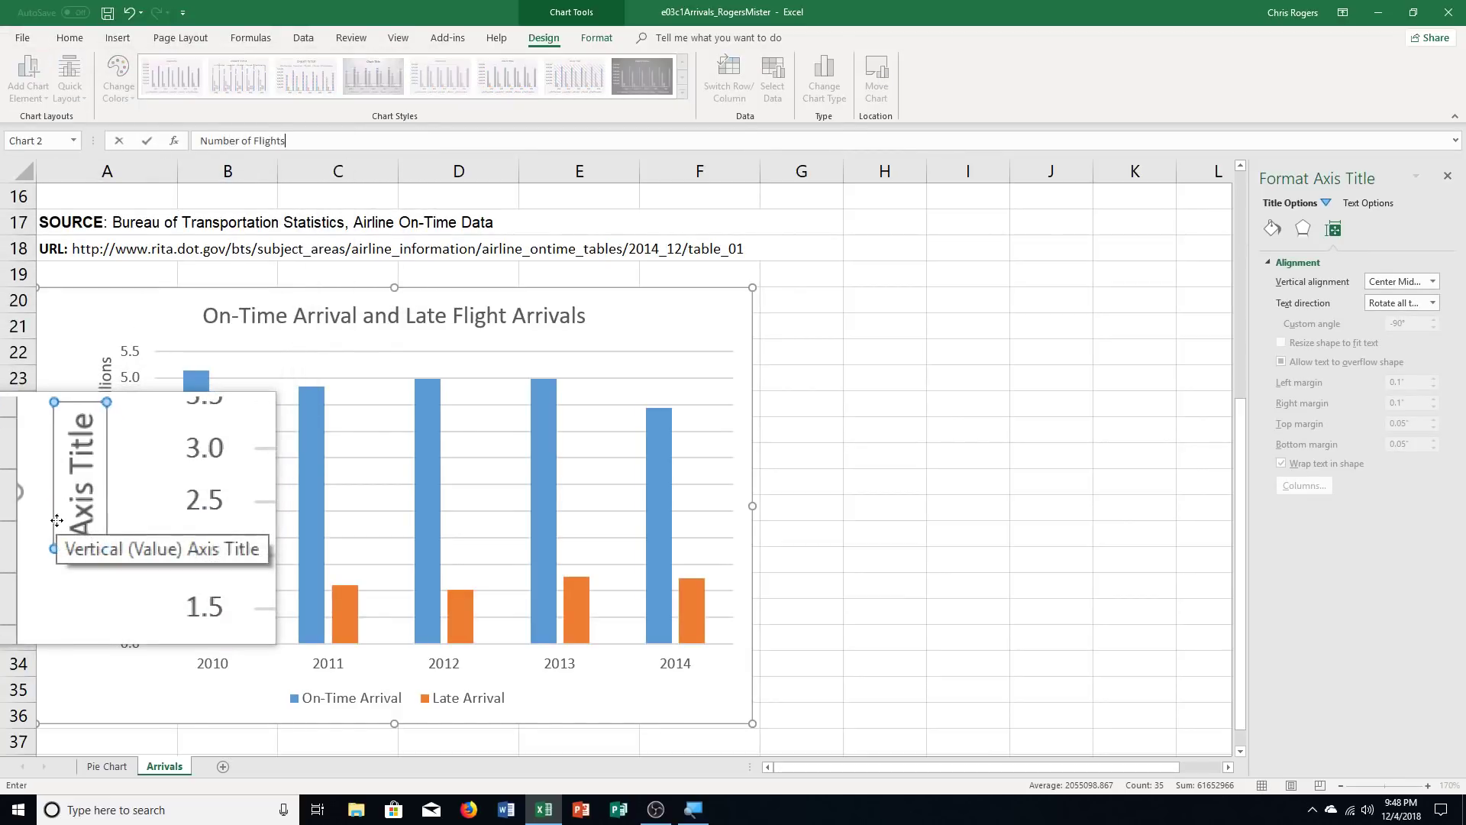
pyautogui.write('ber of Flights')
pyautogui.press('Return')
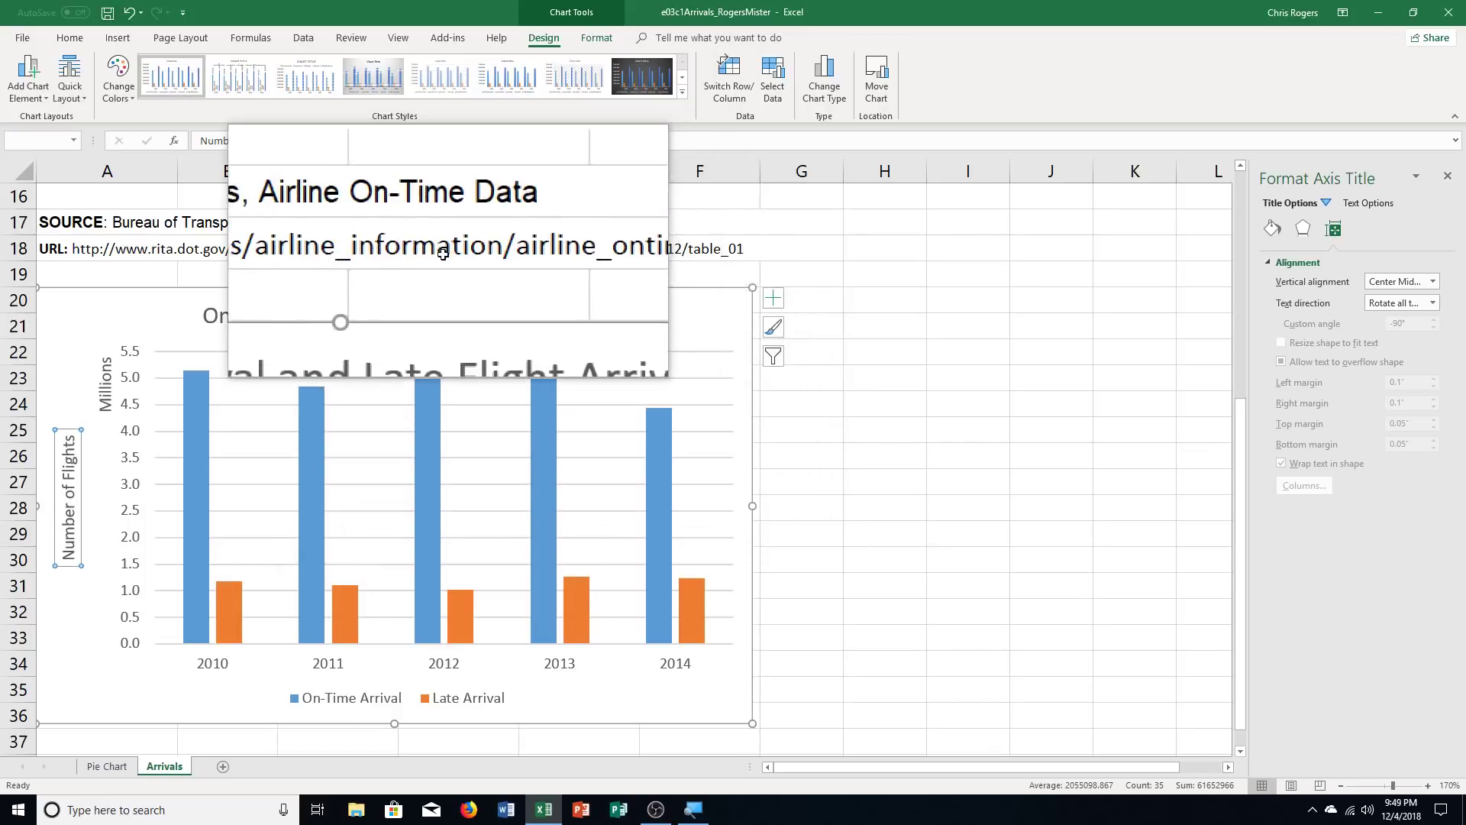
# Step: Change the column chart's colors to Colorful Palette 2, the blue and gray scheme
pyautogui.click(107, 76)
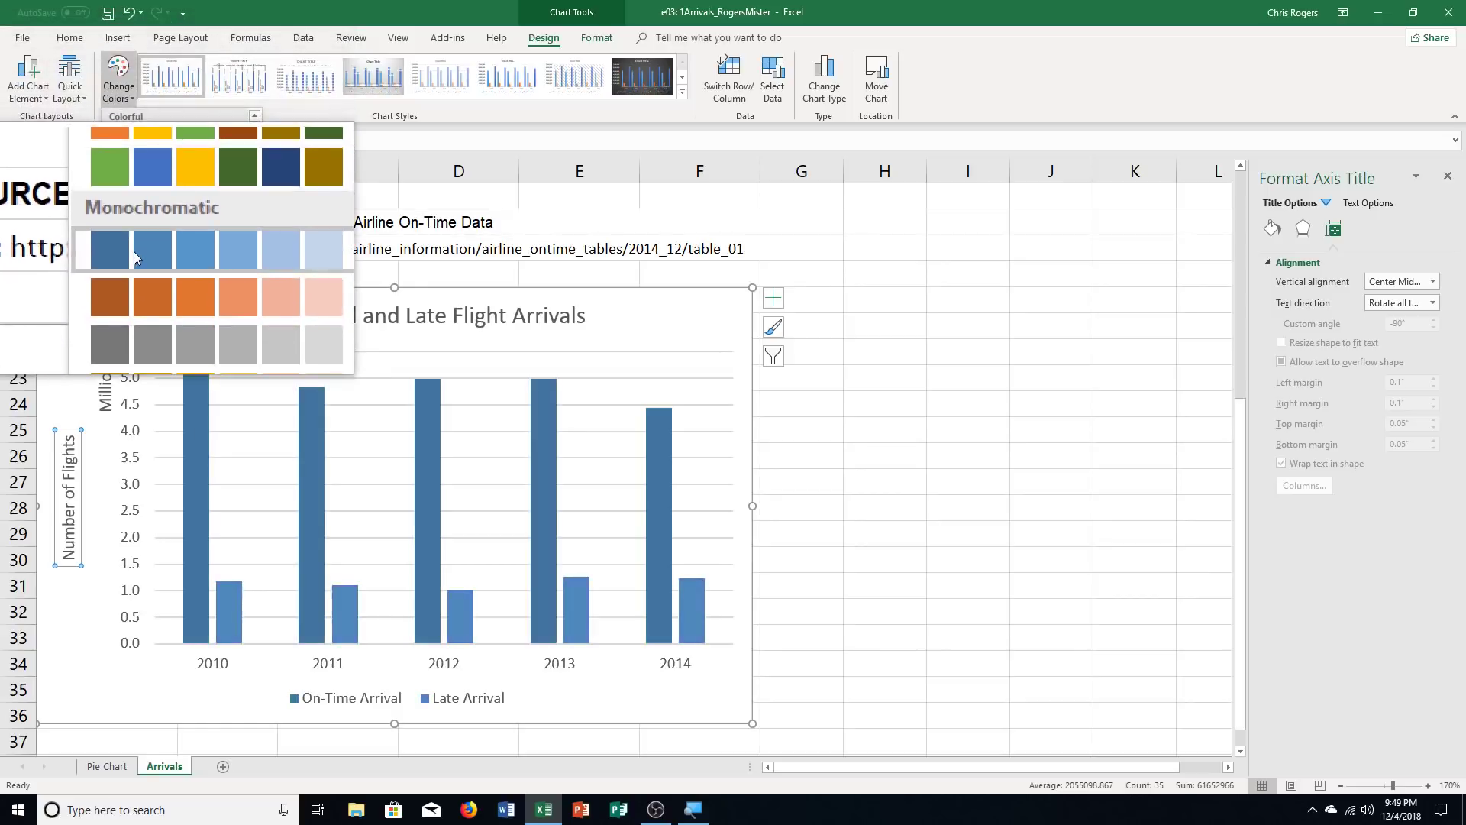
pyautogui.scroll(-3, 316, 344)
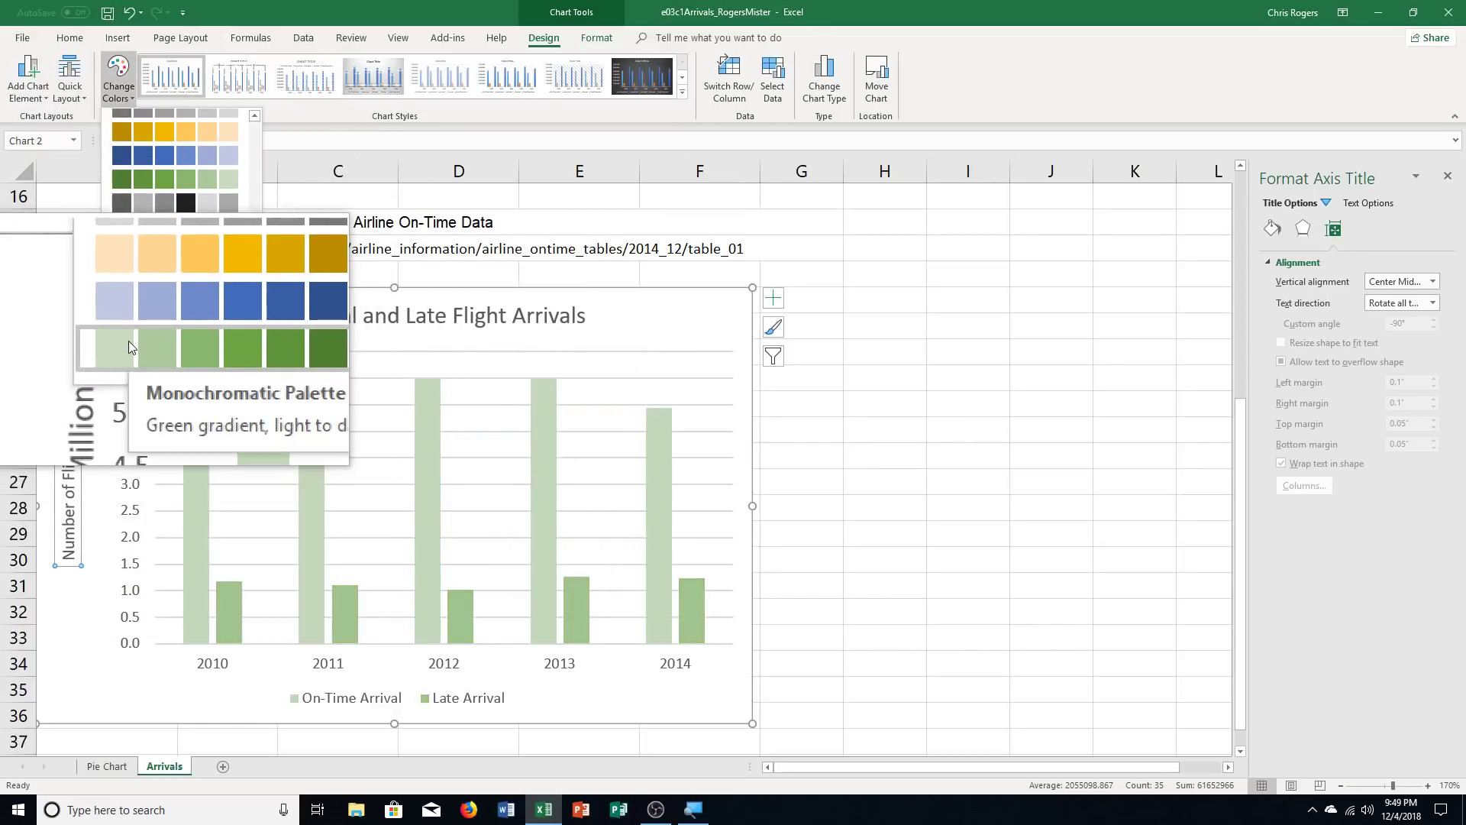
pyautogui.scroll(3, 163, 301)
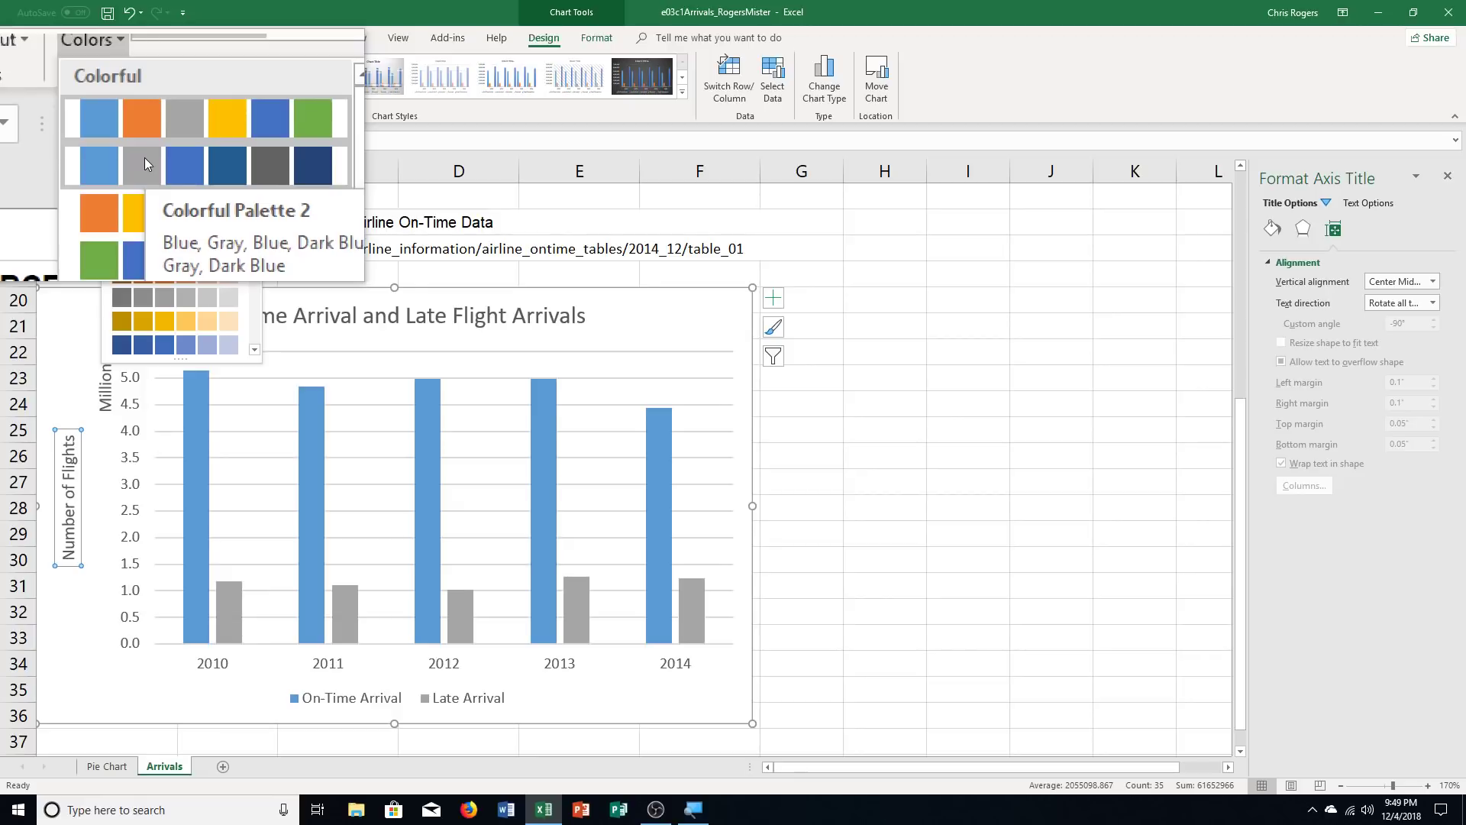
pyautogui.click(144, 157)
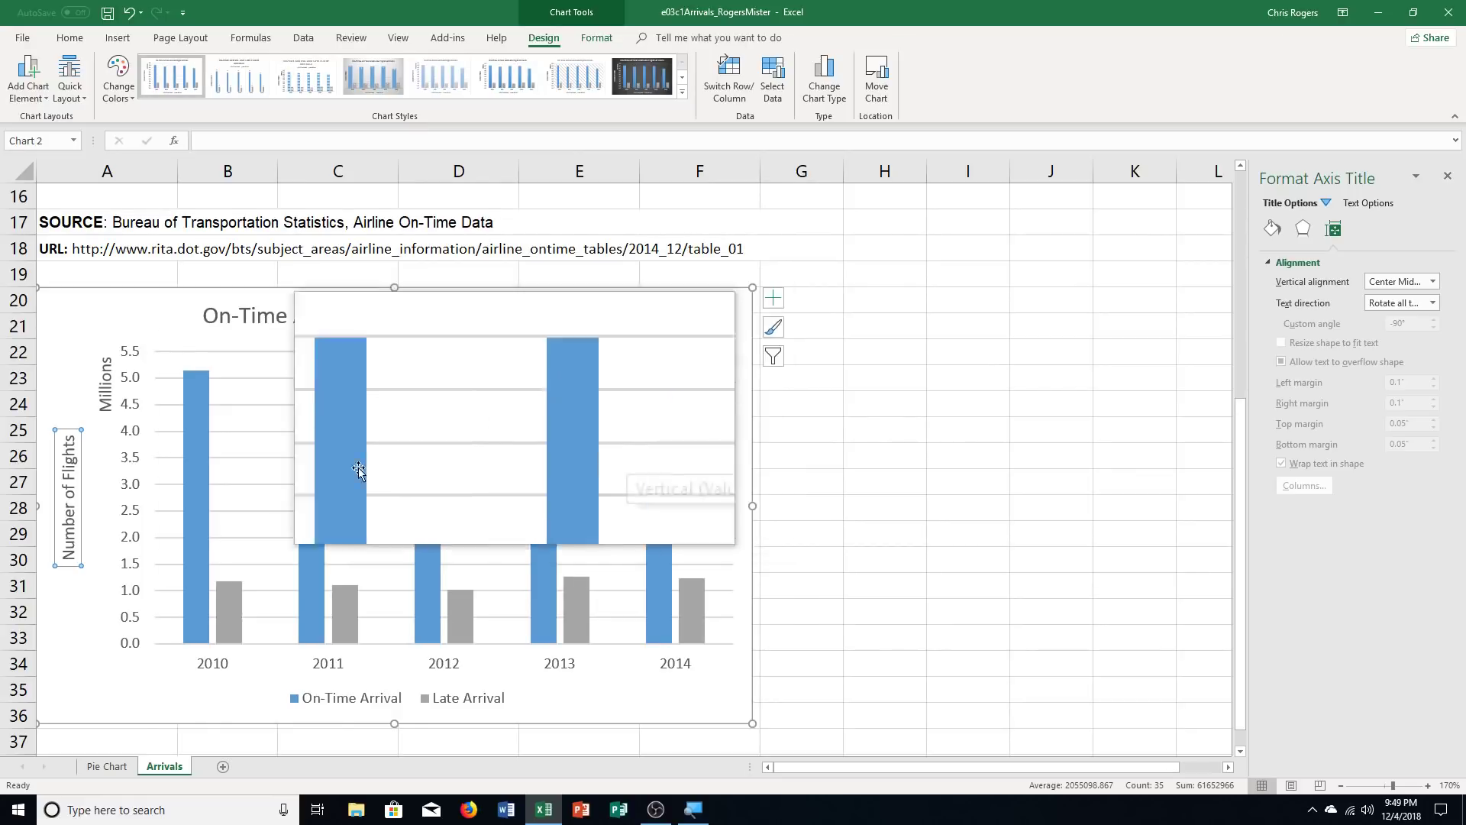
# Step: Fill the column chart's area with the lightest gray preset gradient
pyautogui.click(710, 319)
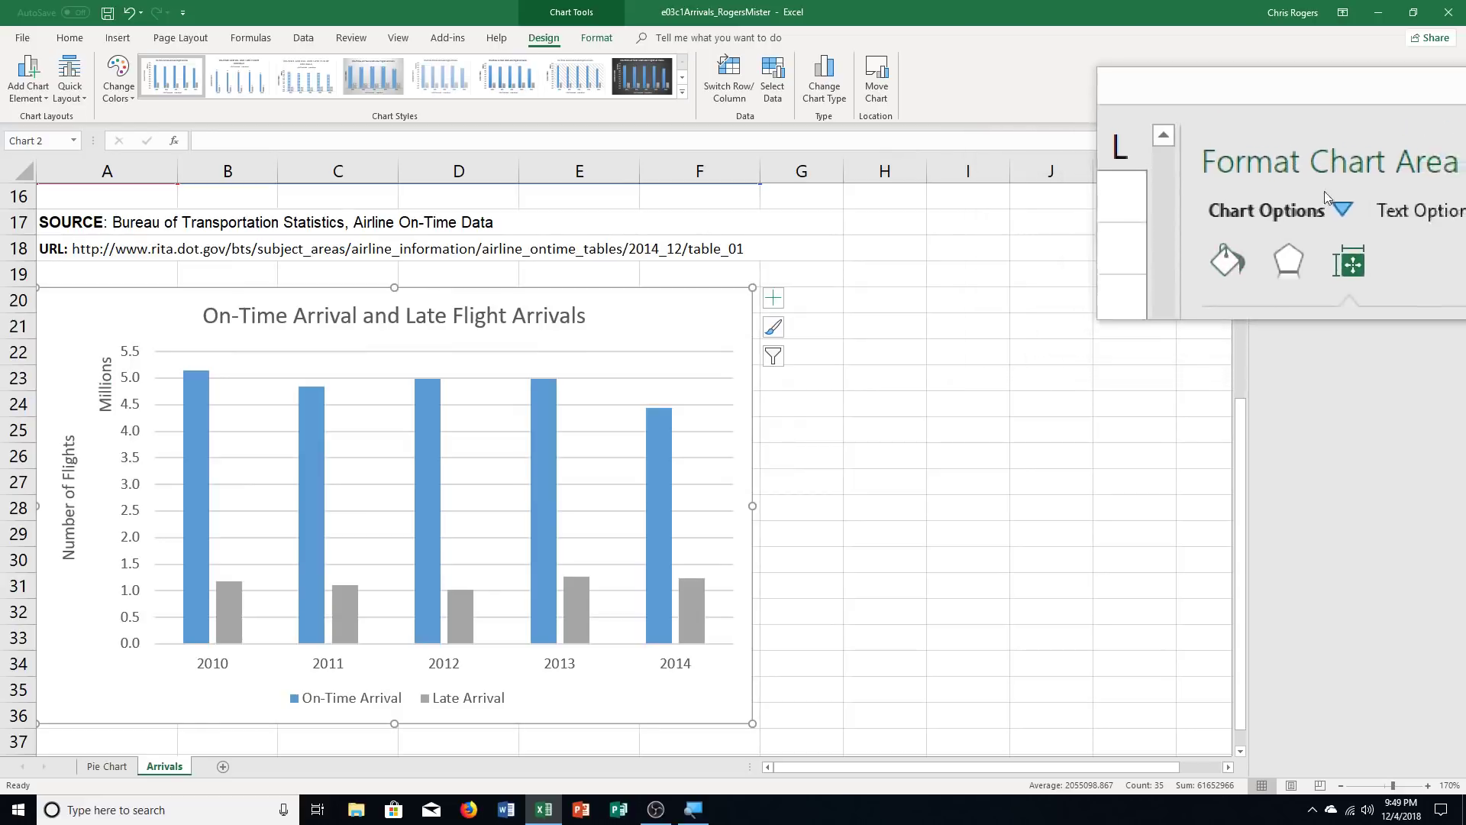
pyautogui.click(1275, 229)
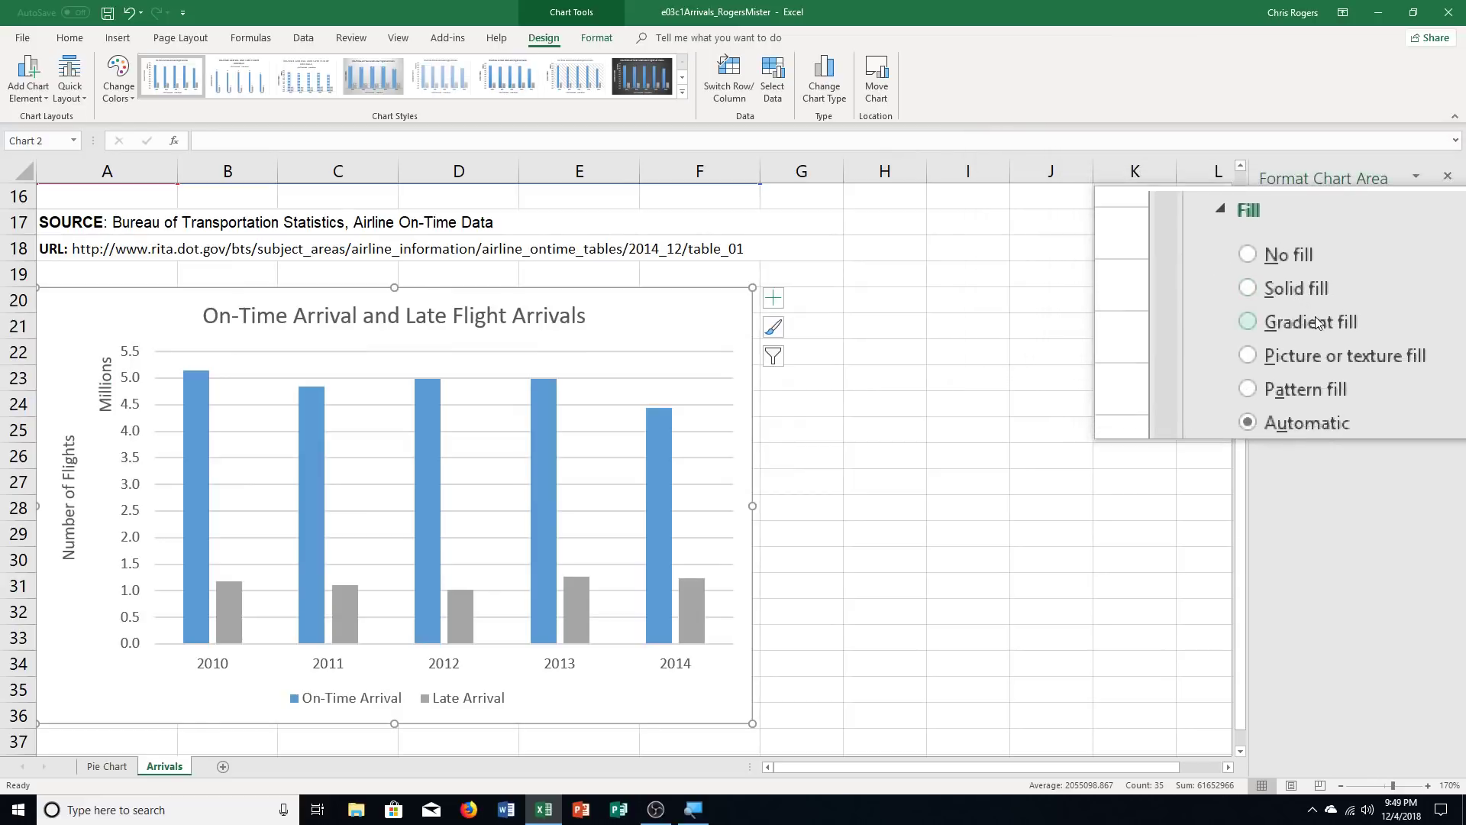
pyautogui.click(1315, 317)
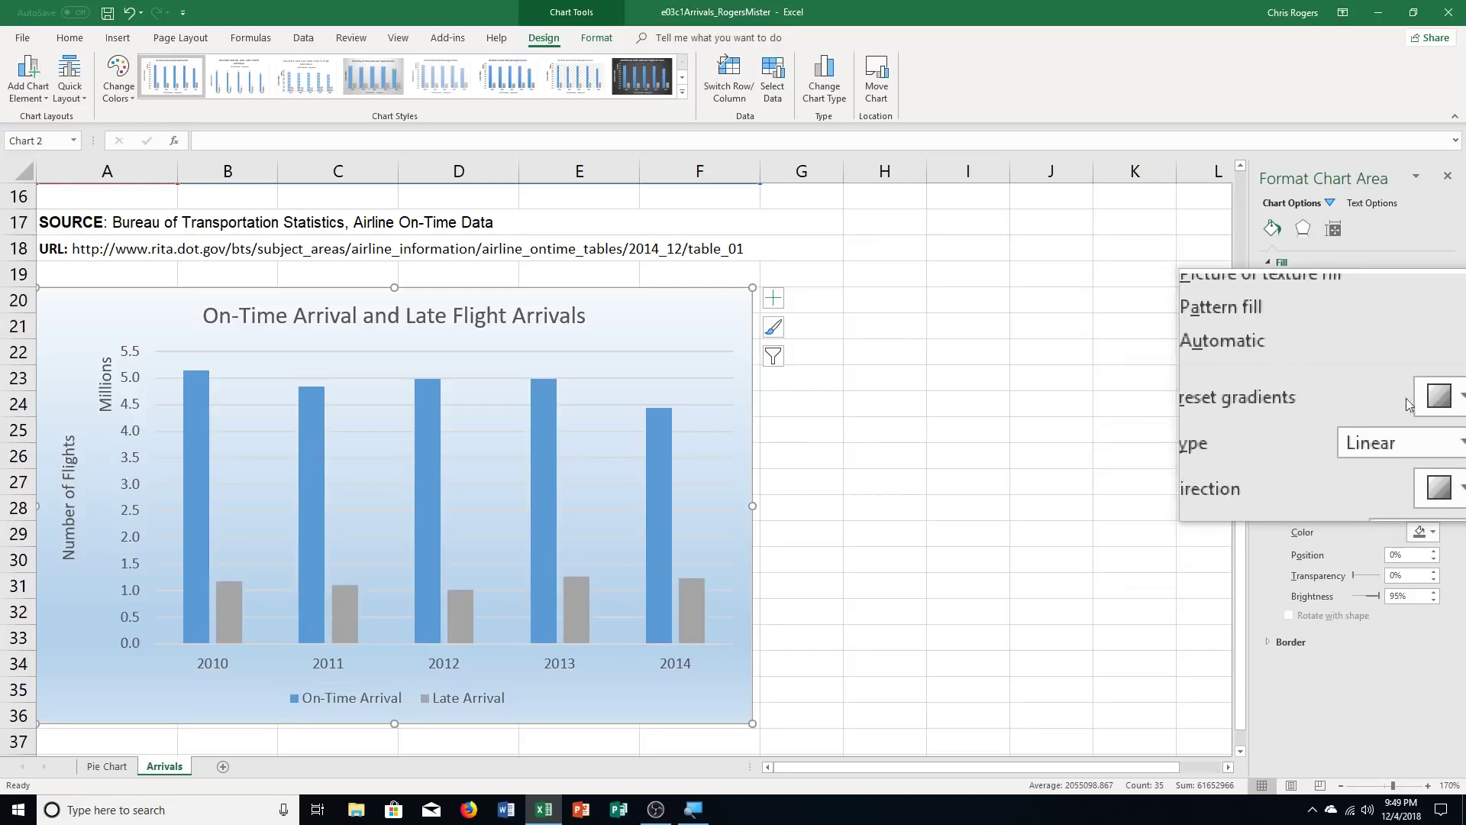
pyautogui.click(1419, 400)
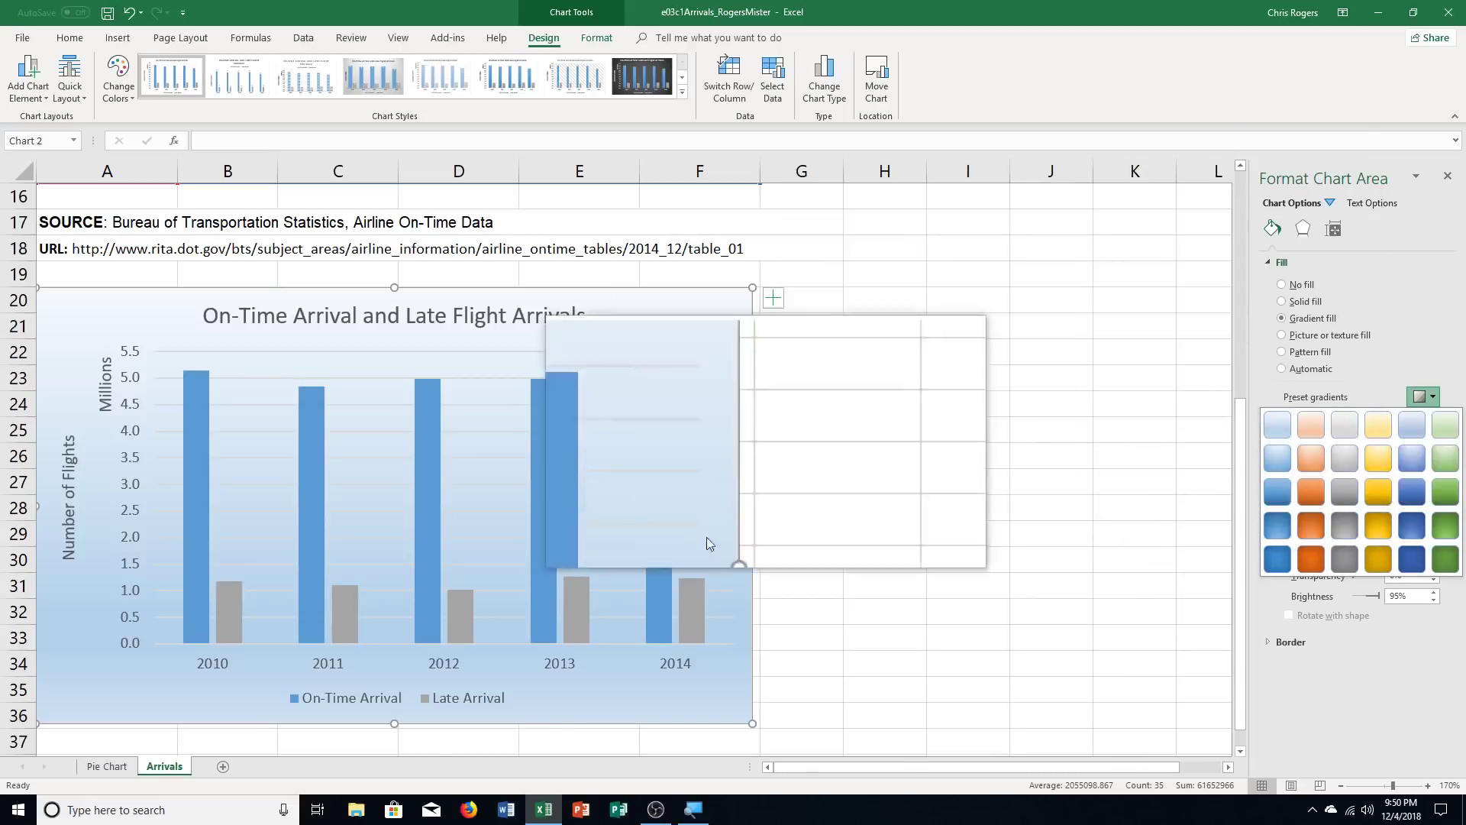
pyautogui.click(693, 810)
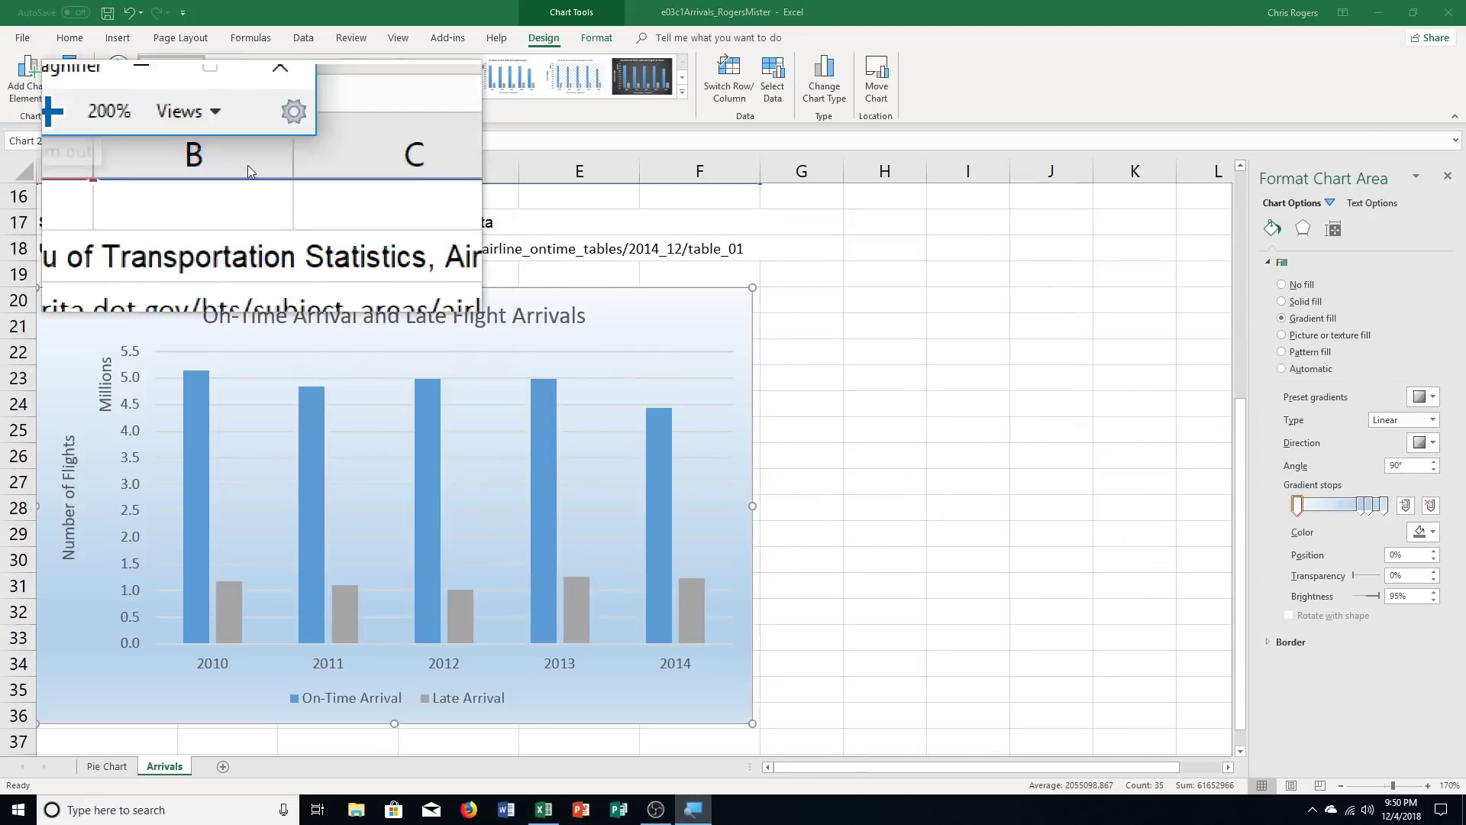
pyautogui.click(281, 124)
pyautogui.click(1424, 398)
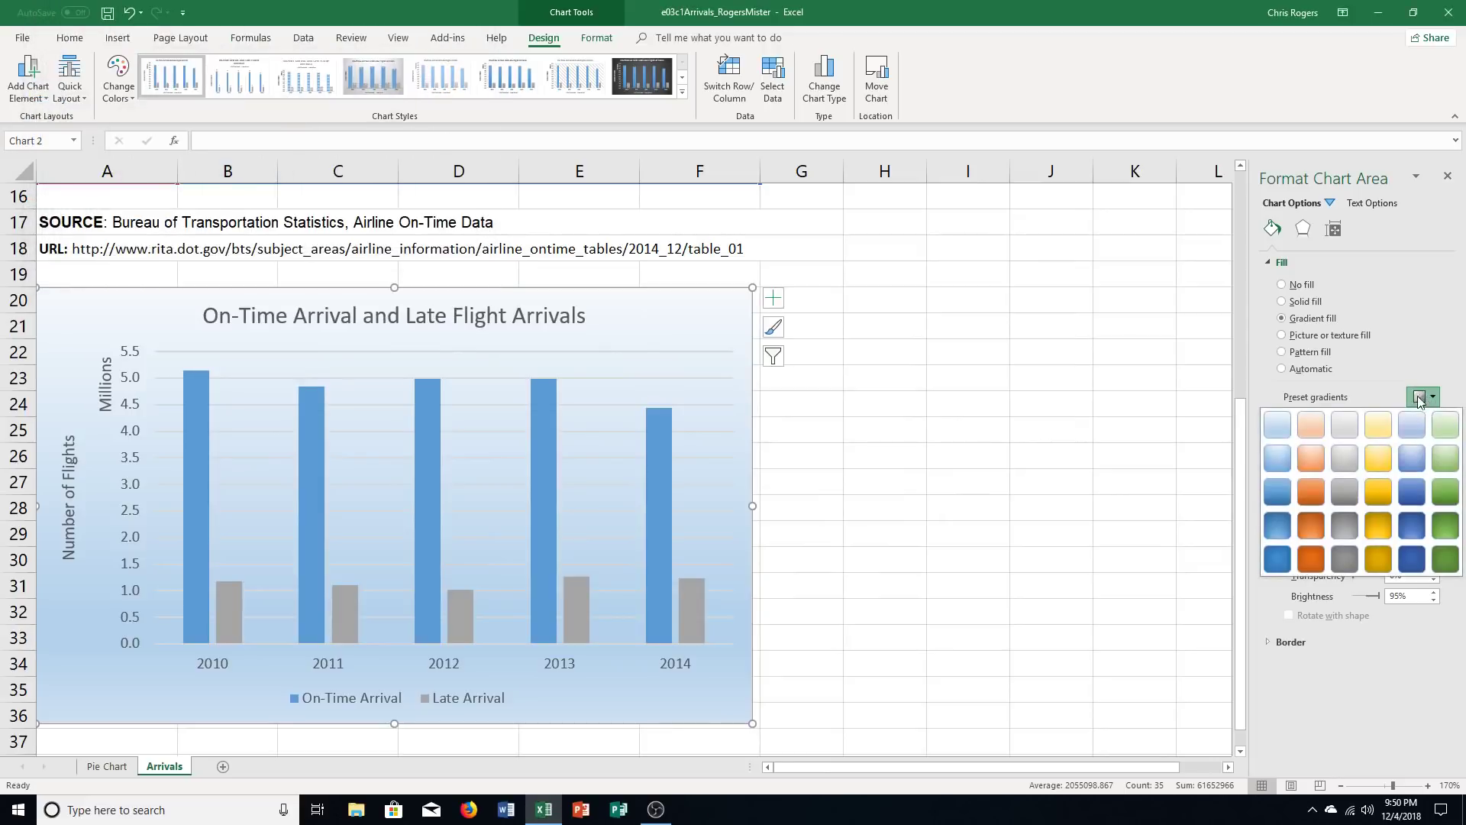
pyautogui.click(1344, 427)
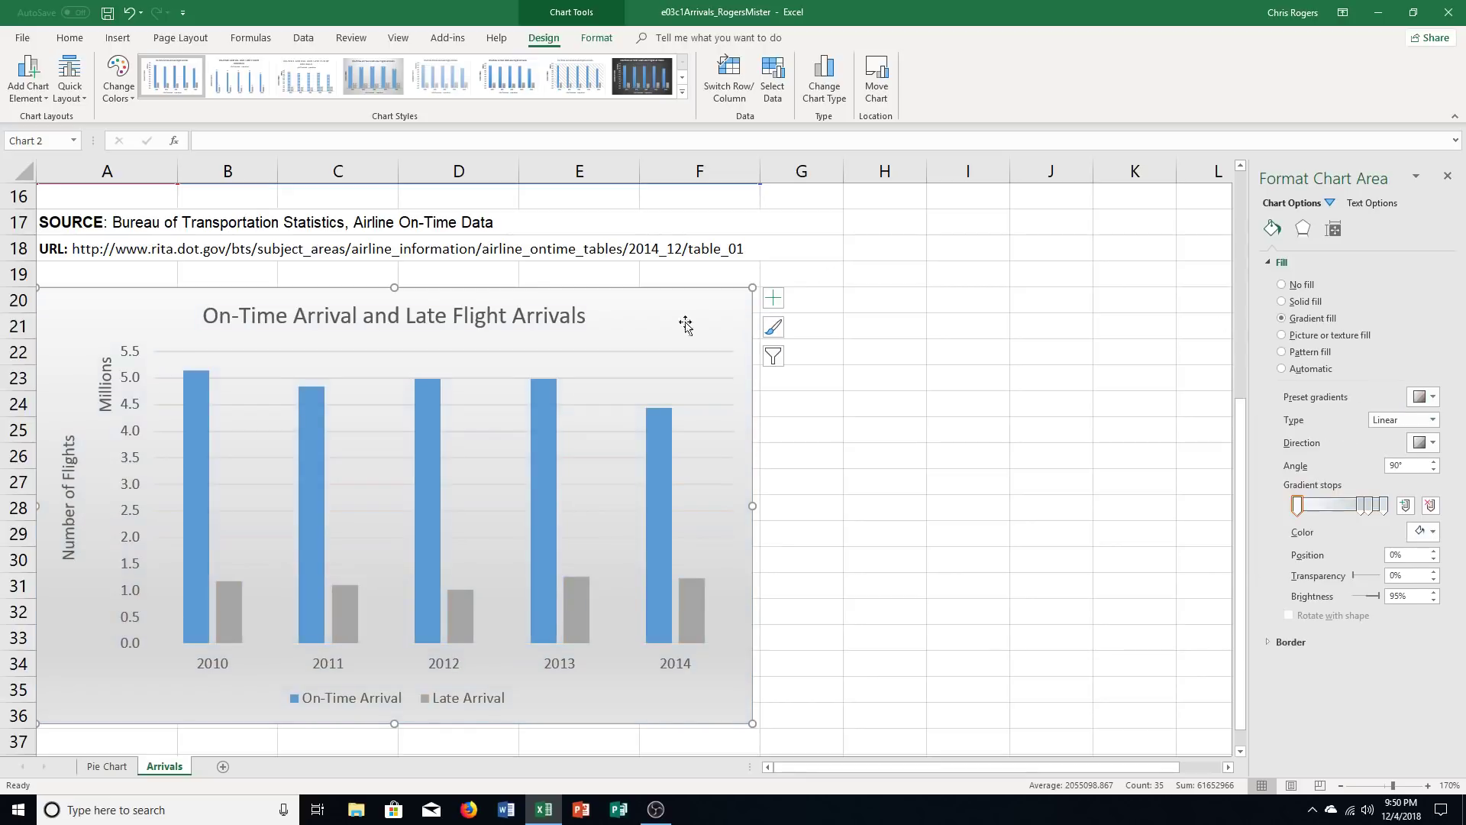
# Step: Find the Windows Magnifier through the system search and launch it
pyautogui.click(89, 811)
pyautogui.write('ma')
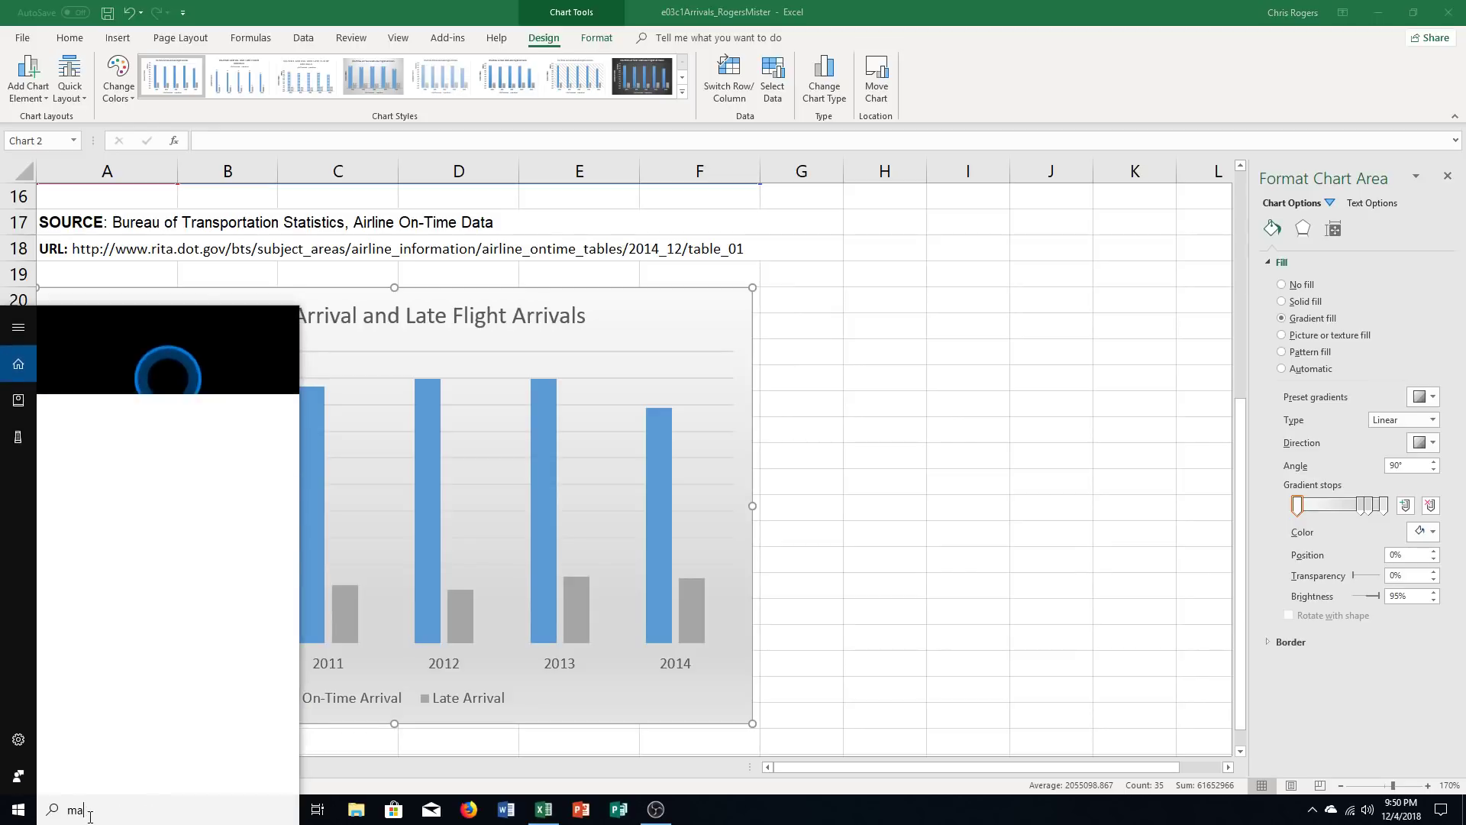
pyautogui.write('gni')
pyautogui.press('Return')
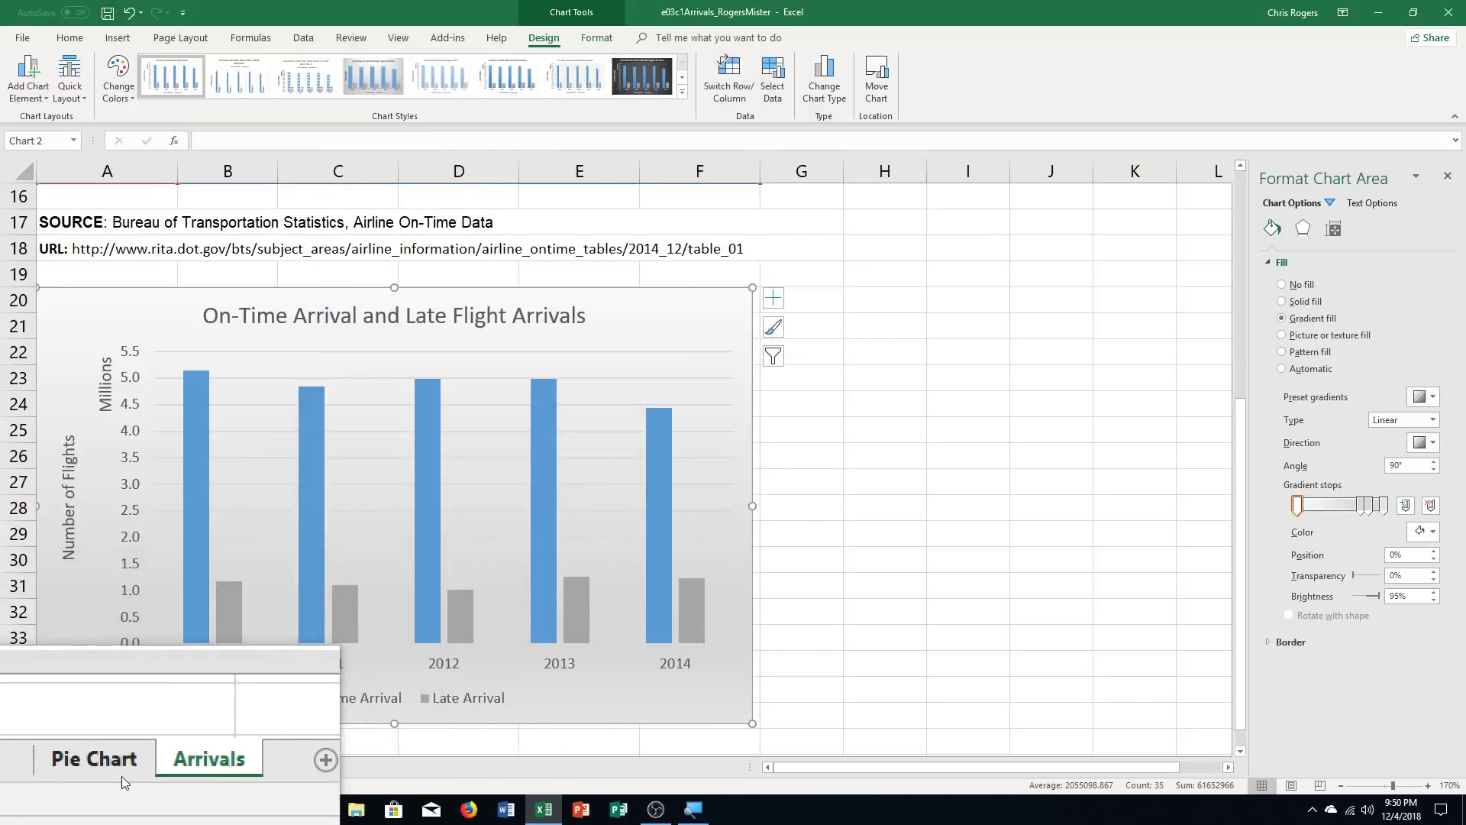
# Step: Group the Pie Chart and Arrivals sheets and give them a custom footer with the author's name on the left and the sheet name in the center
pyautogui.keyDown('ctrl'); pyautogui.click(119, 768); pyautogui.keyUp('ctrl')
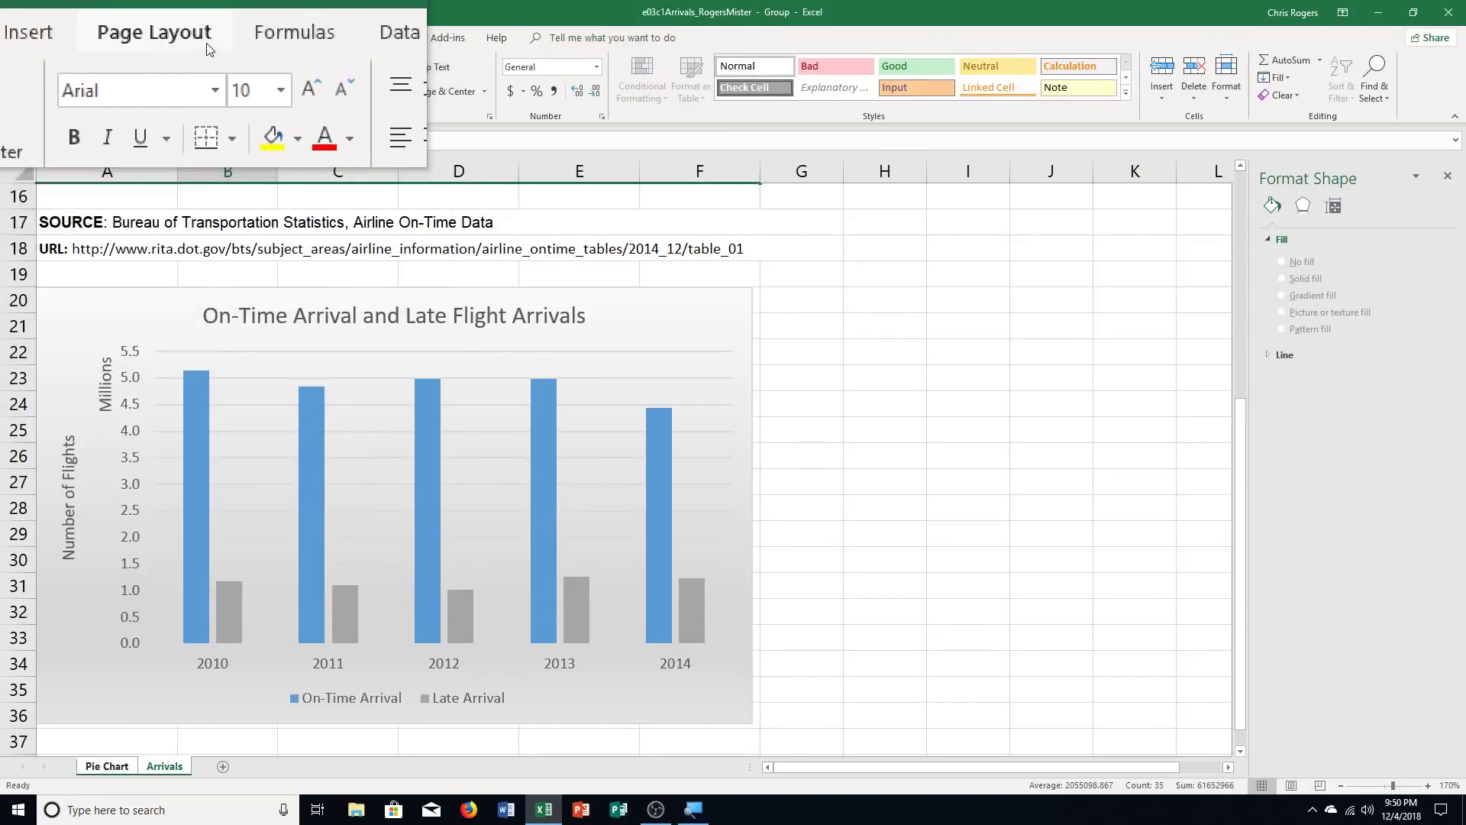
pyautogui.click(183, 41)
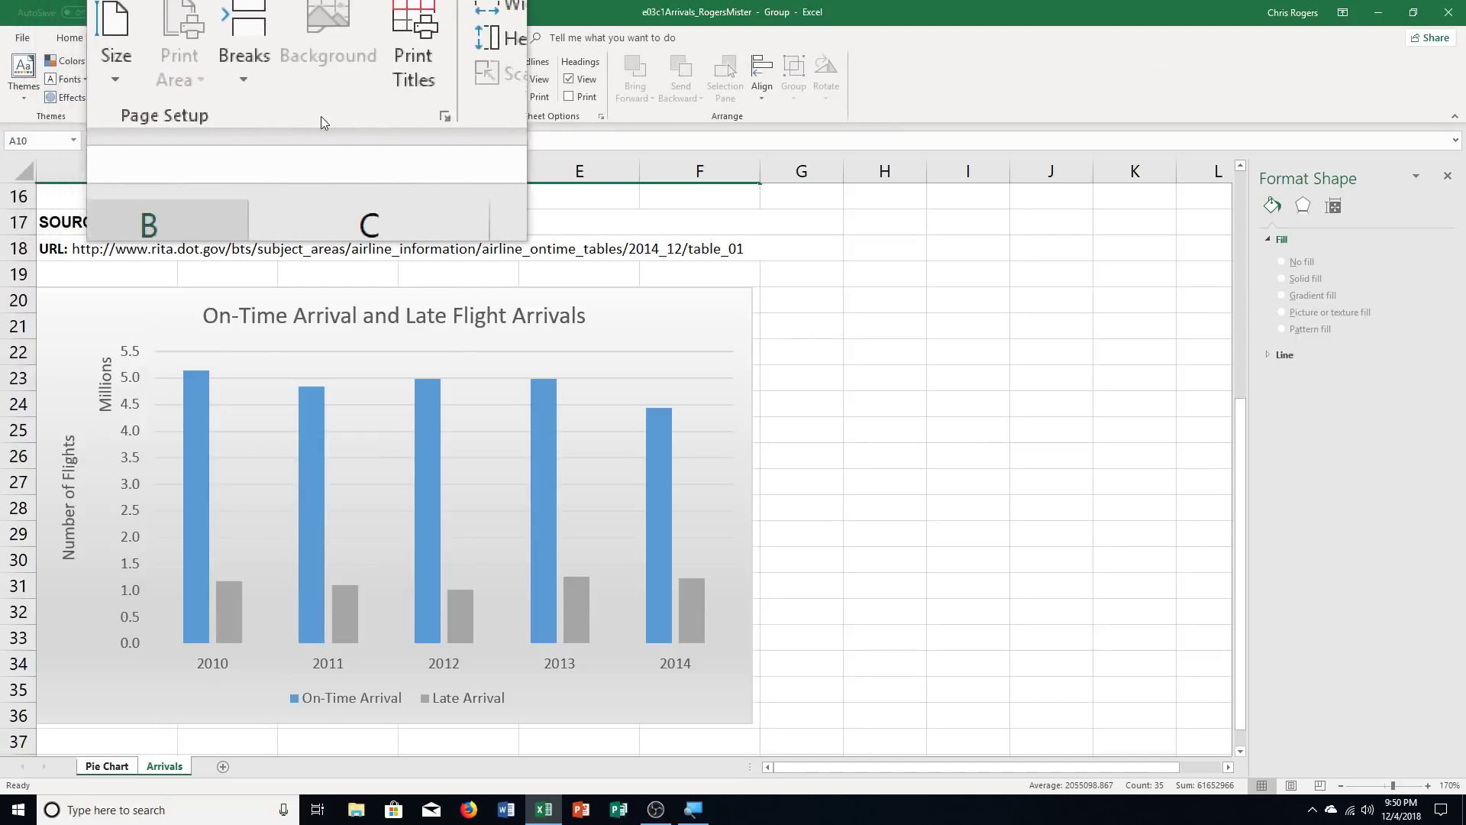
pyautogui.click(378, 120)
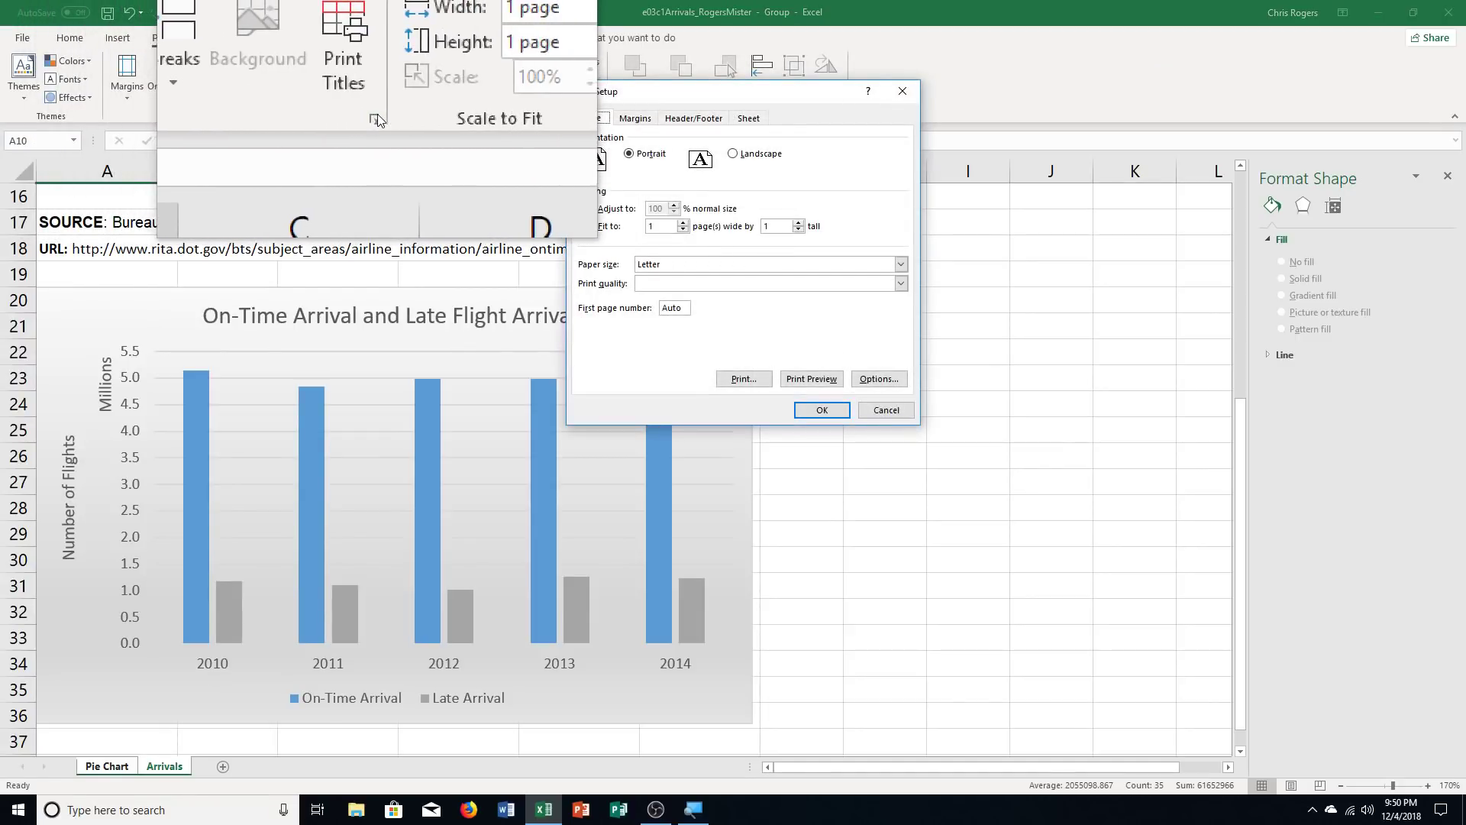
pyautogui.click(692, 124)
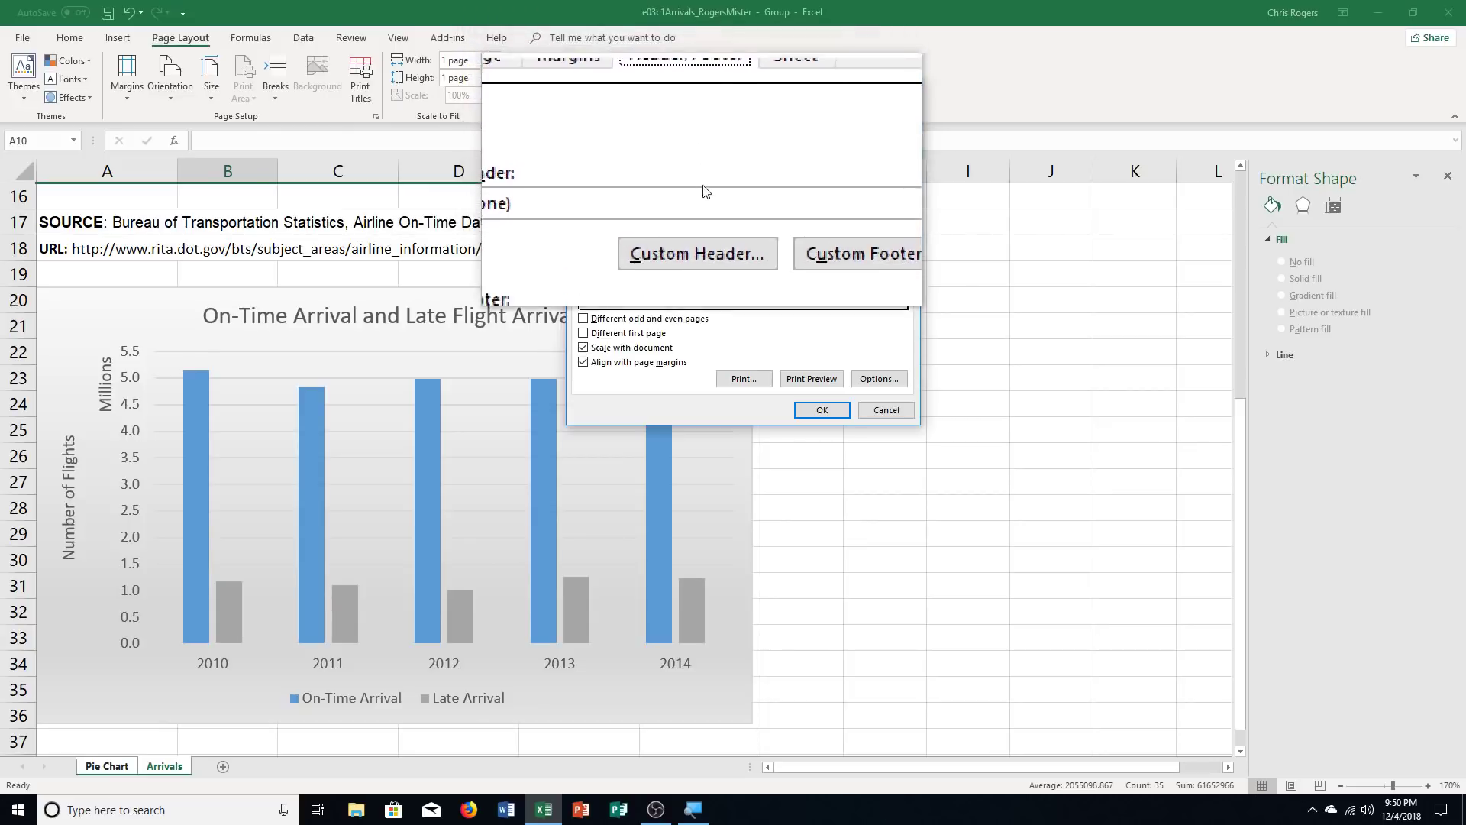
pyautogui.click(770, 221)
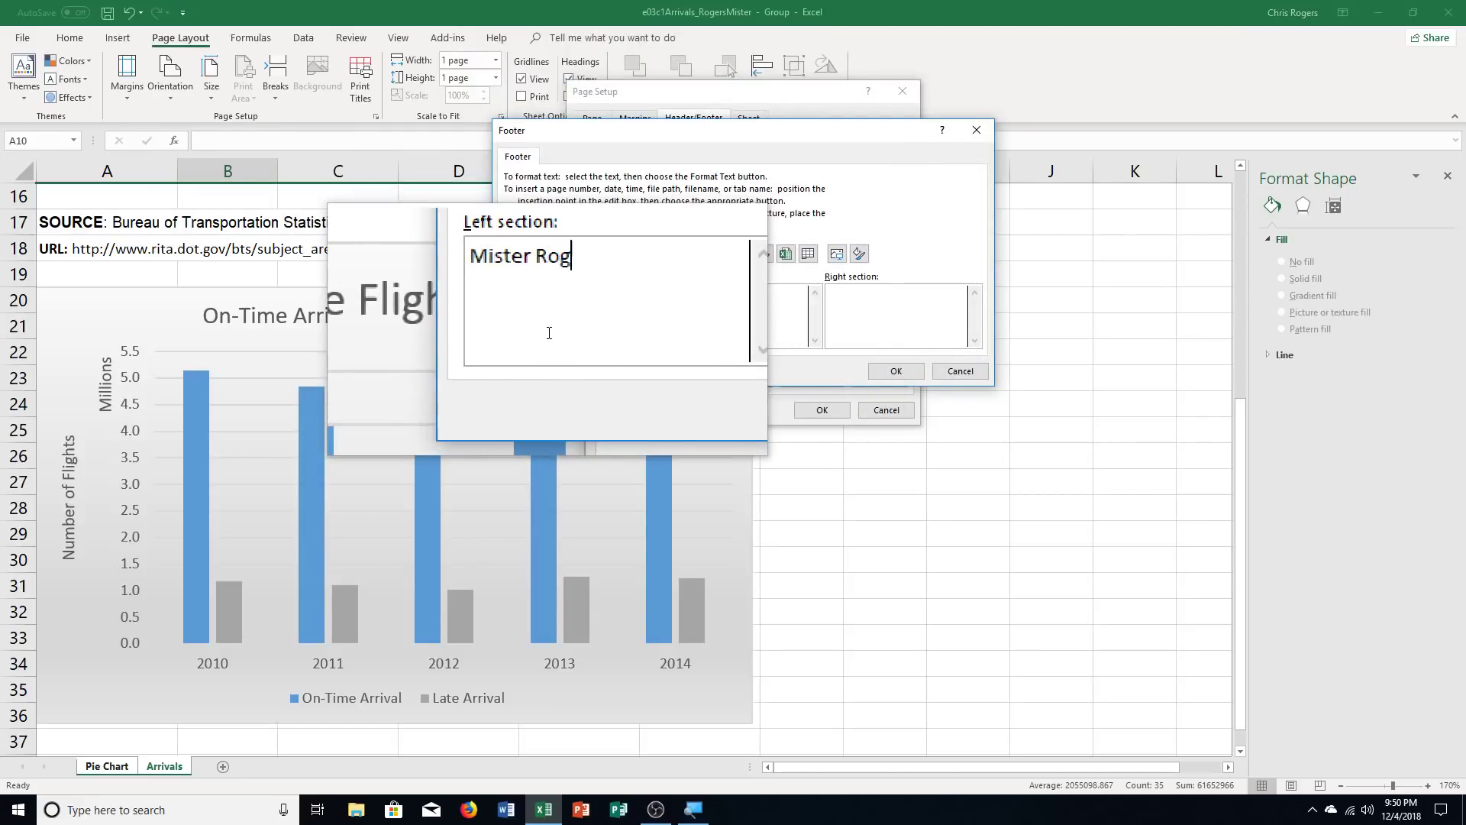
pyautogui.write('Mister Rogers')
pyautogui.click(780, 289)
pyautogui.click(810, 267)
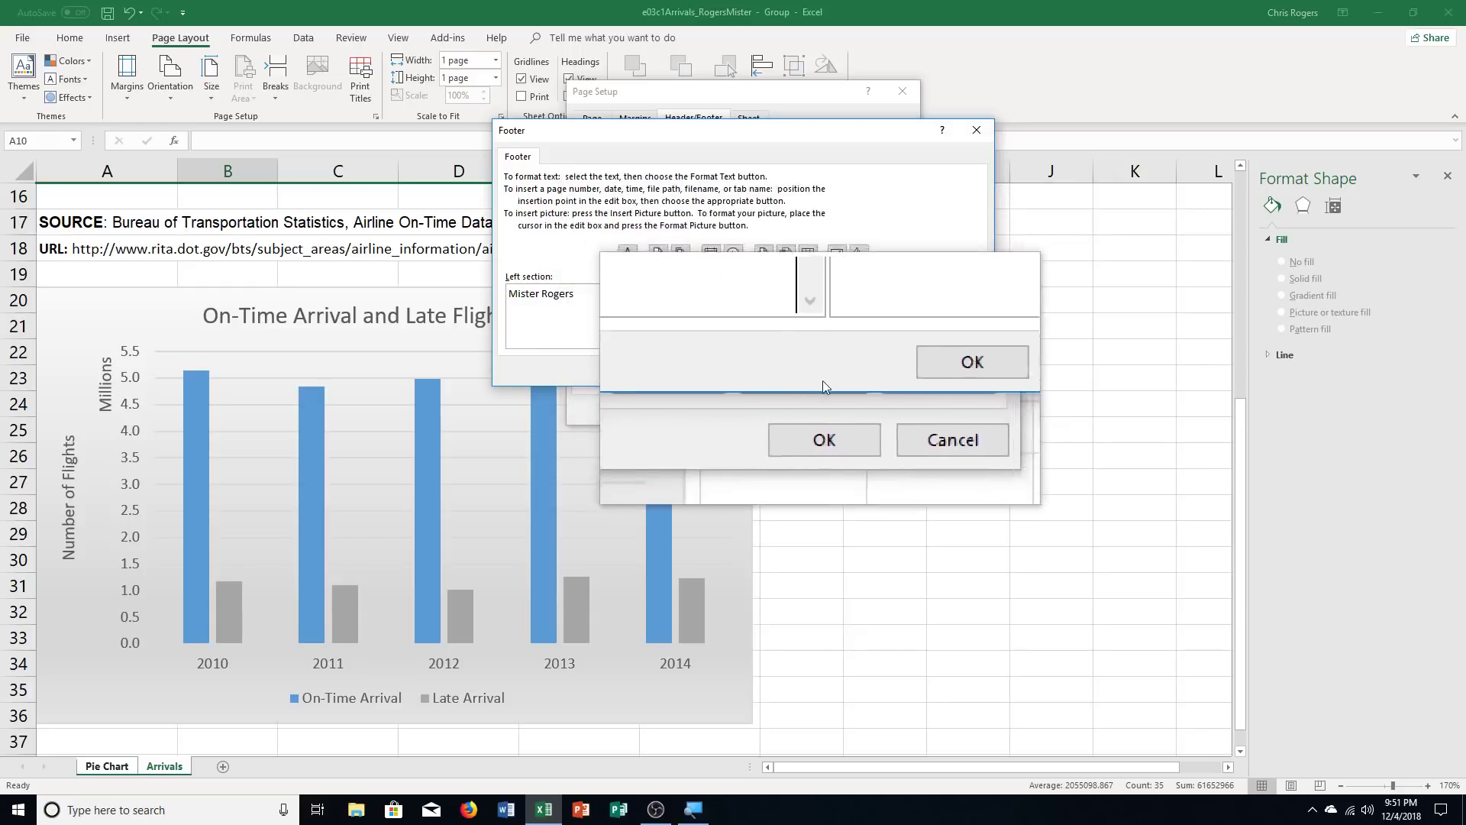
pyautogui.click(891, 374)
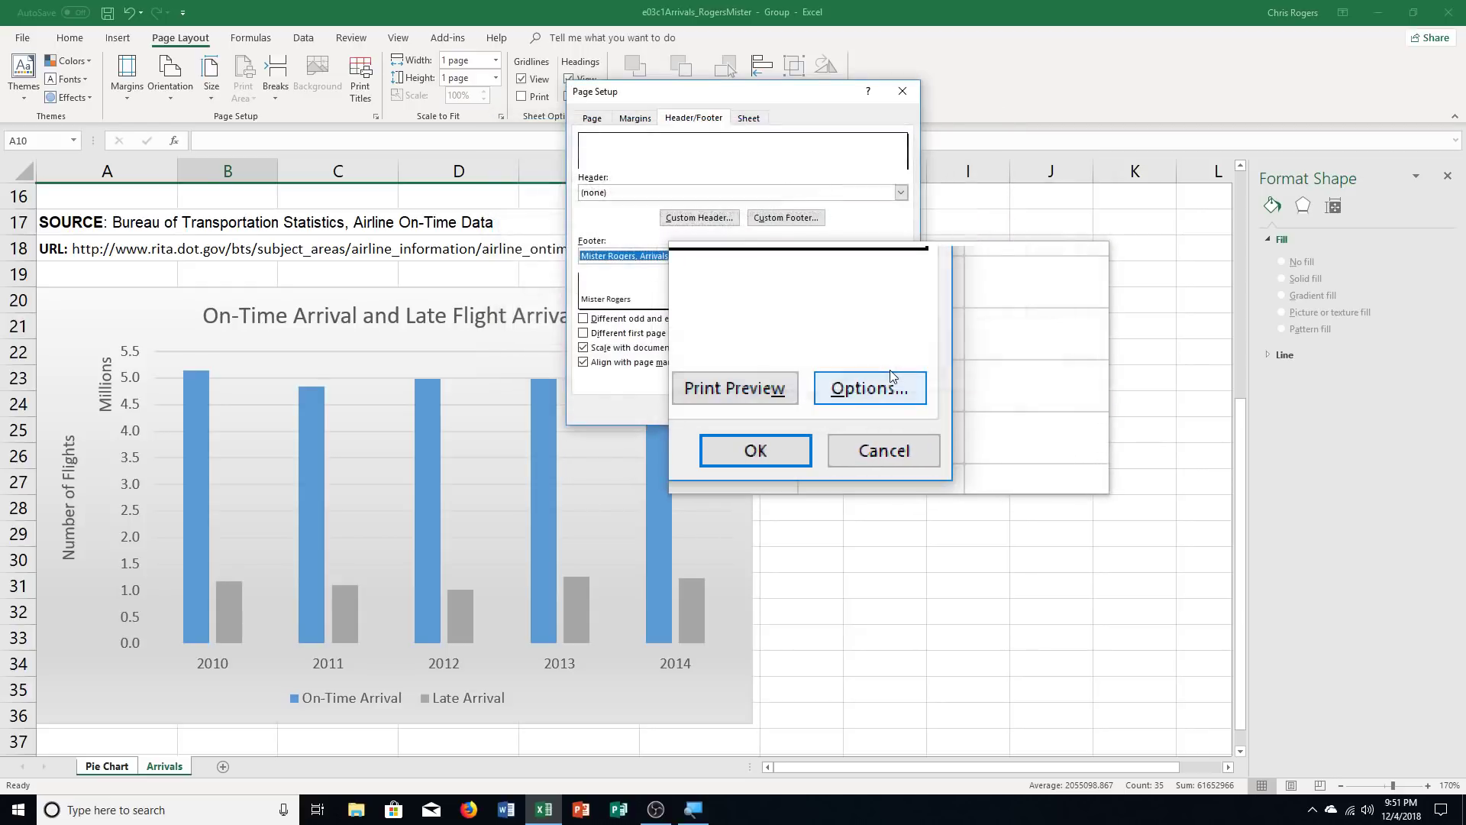
pyautogui.click(828, 409)
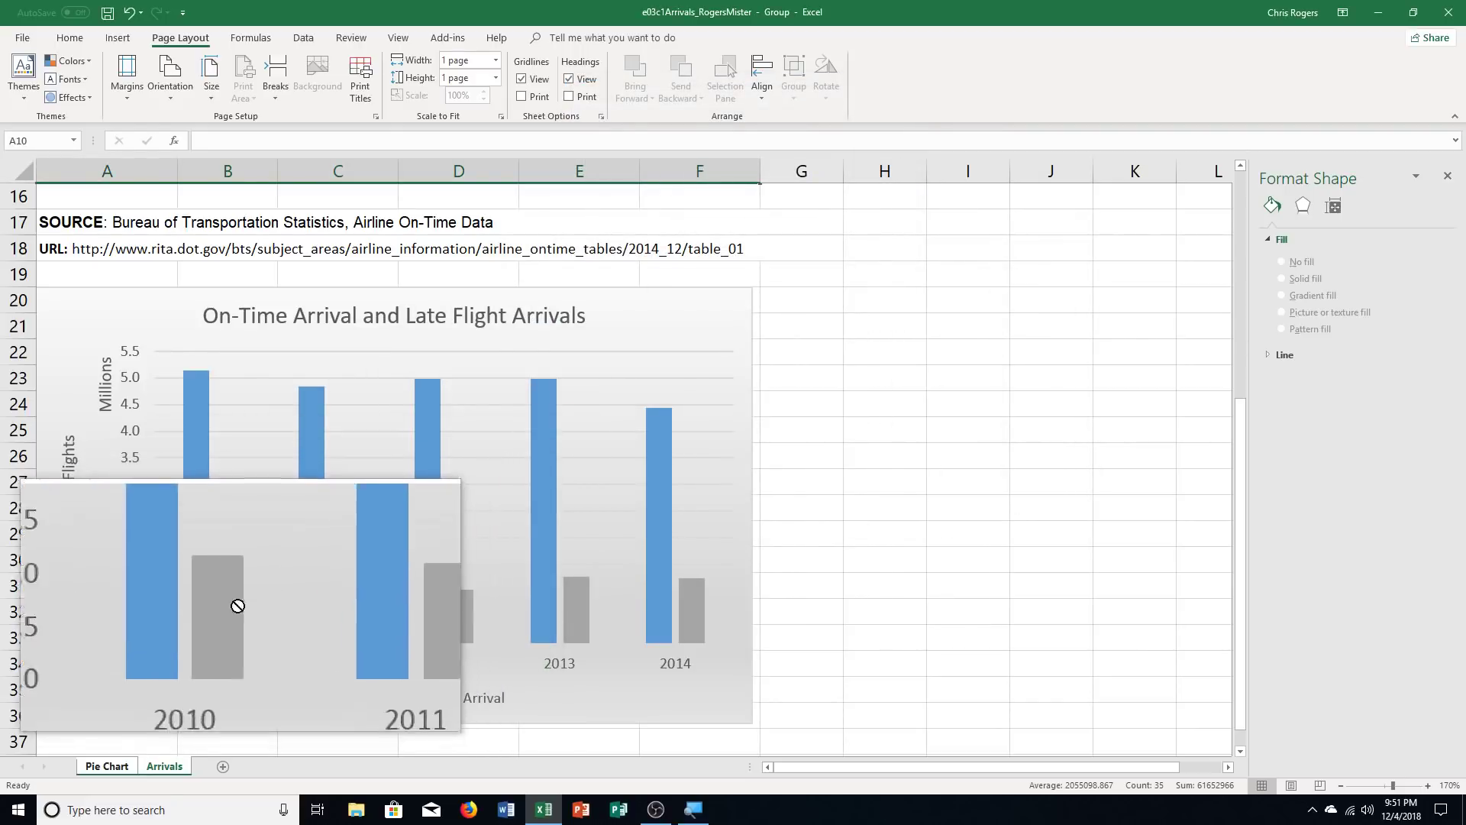
# Step: Ungroup the sheets and review the finished Pie Chart and Arrivals sheets with the formatting pane closed
pyautogui.click(121, 762)
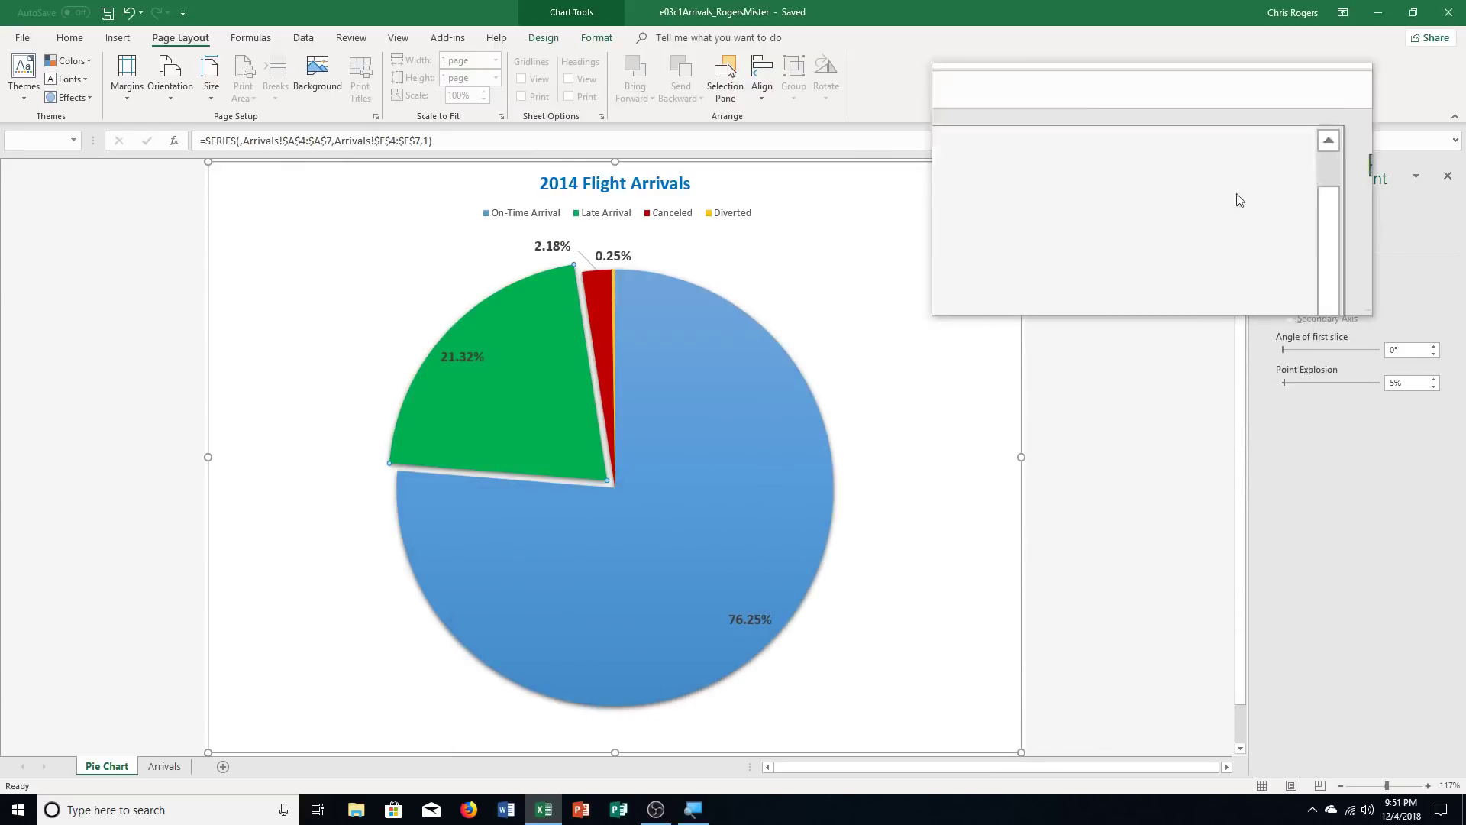
pyautogui.click(1447, 175)
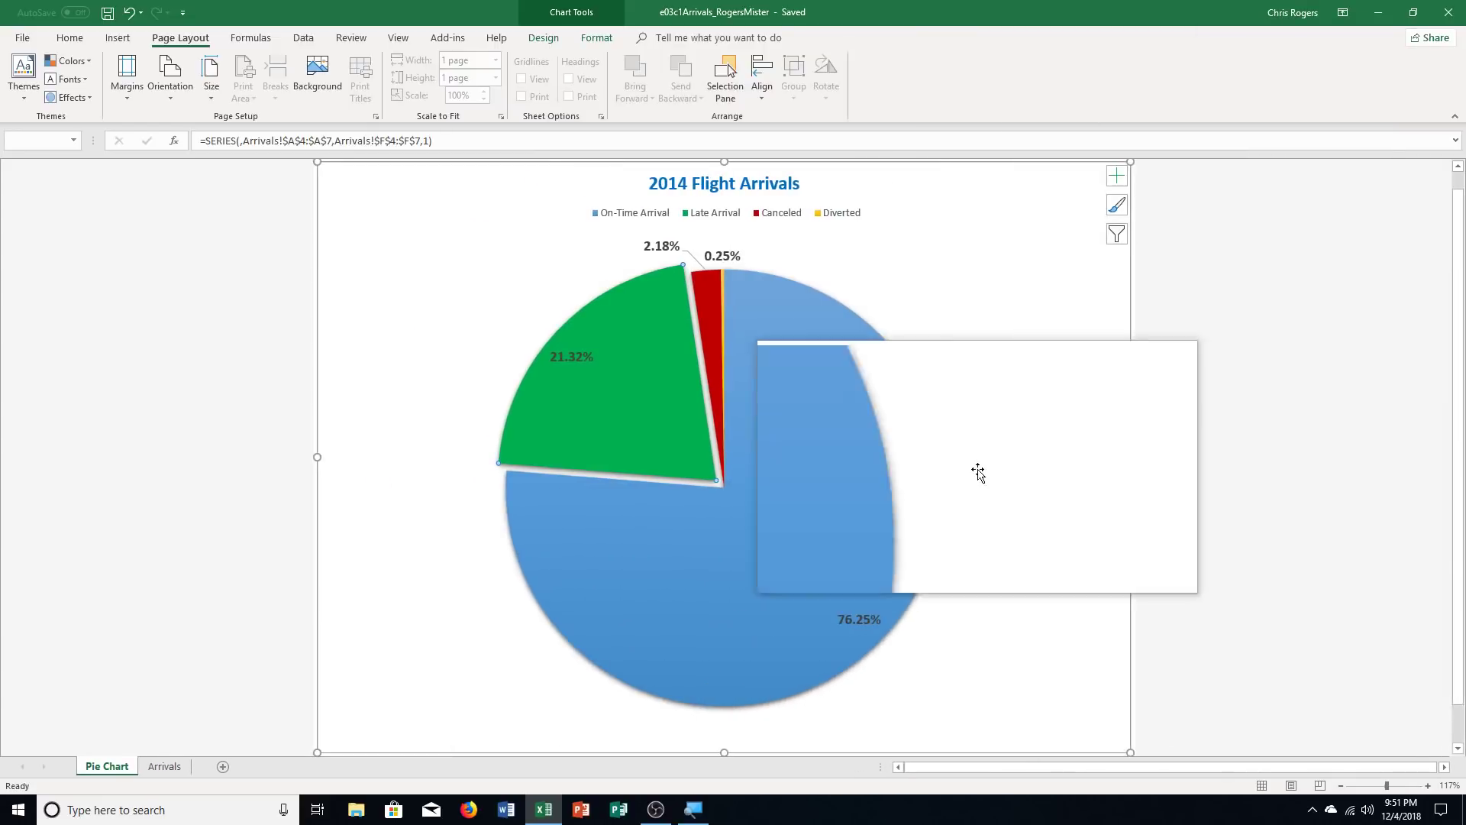
pyautogui.click(158, 771)
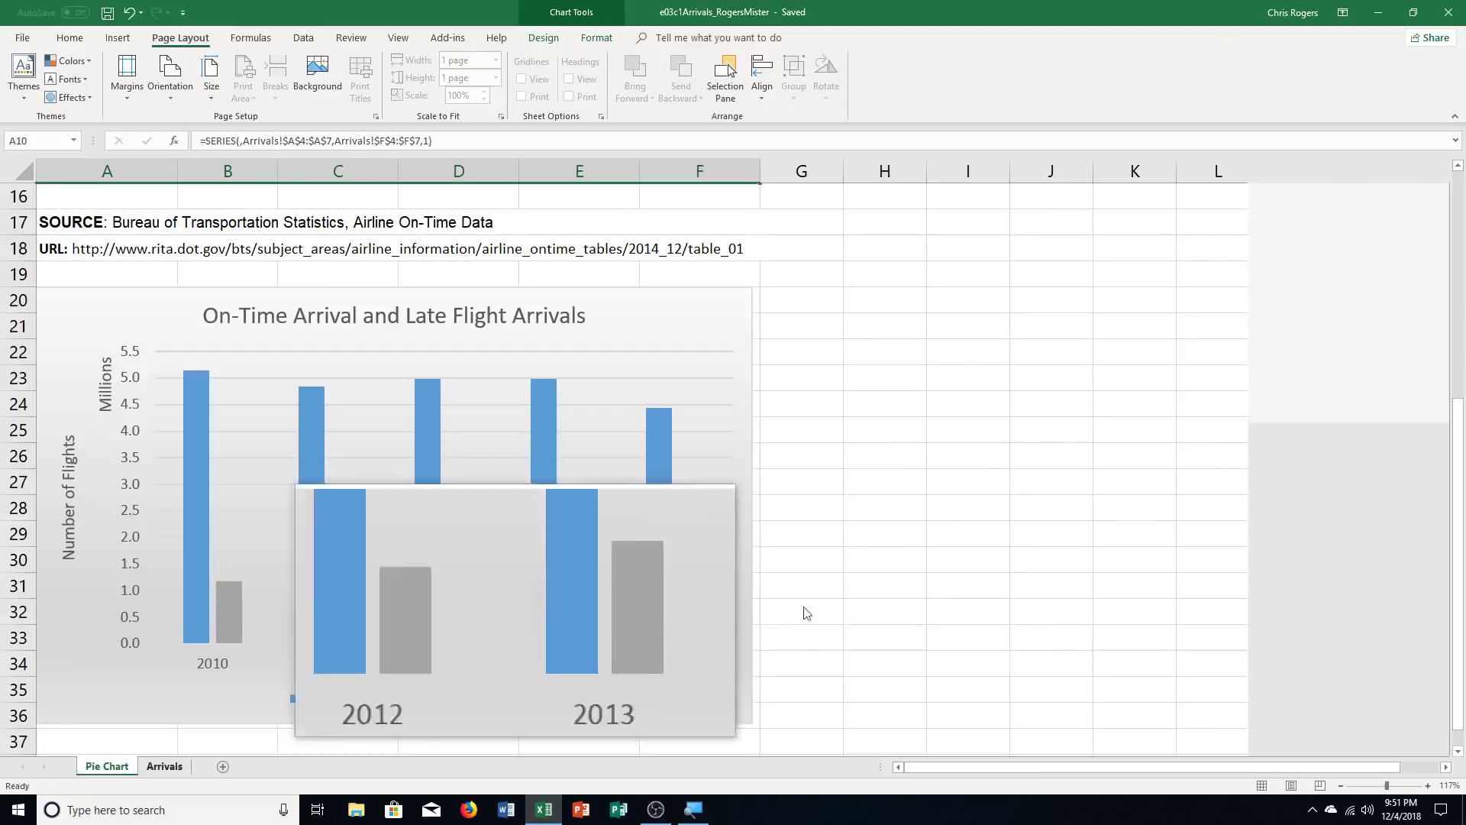
pyautogui.scroll(5, 1104, 508)
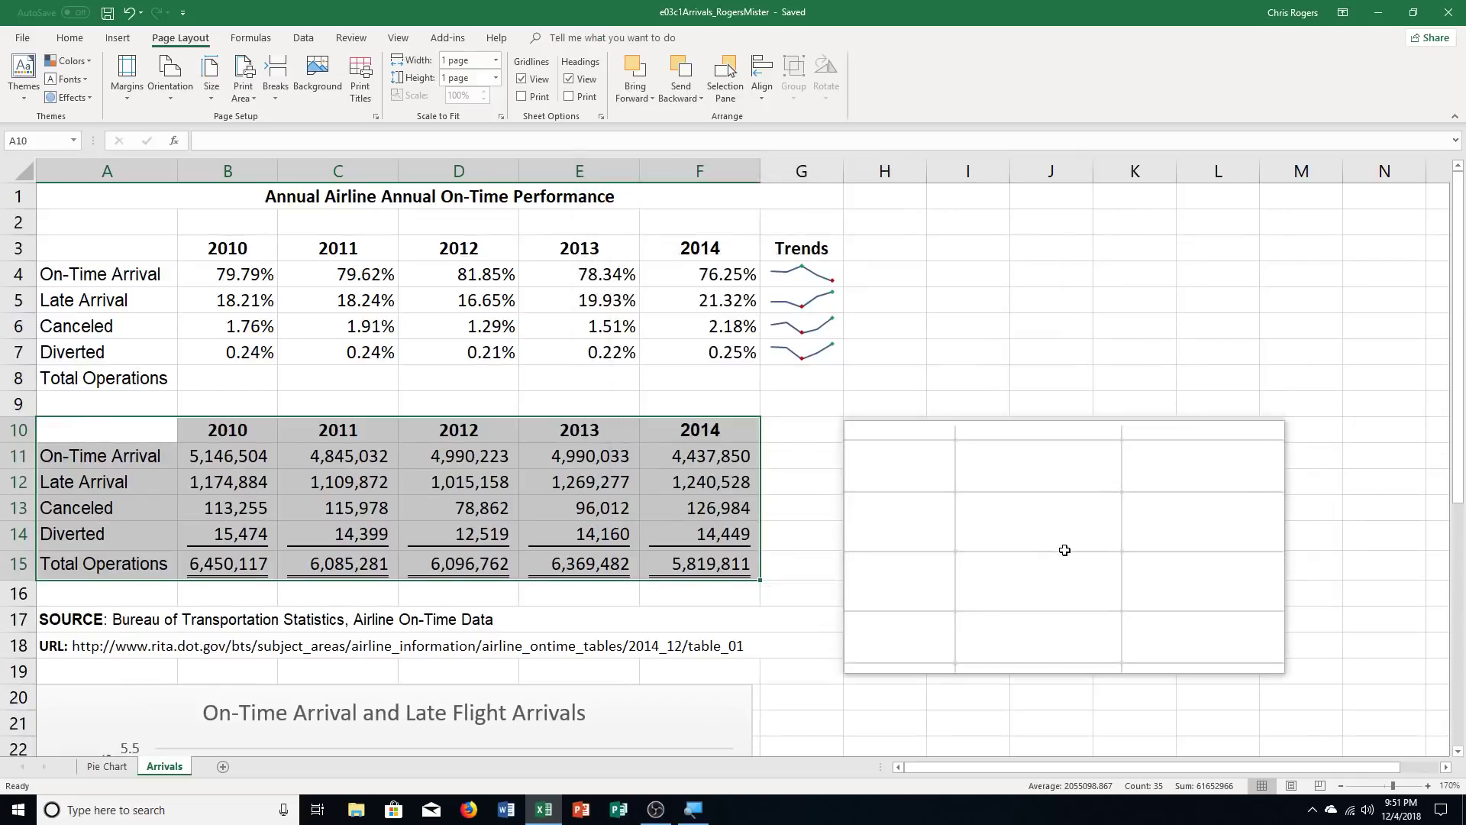
pyautogui.scroll(-4, 1065, 550)
pyautogui.scroll(-1, 1064, 550)
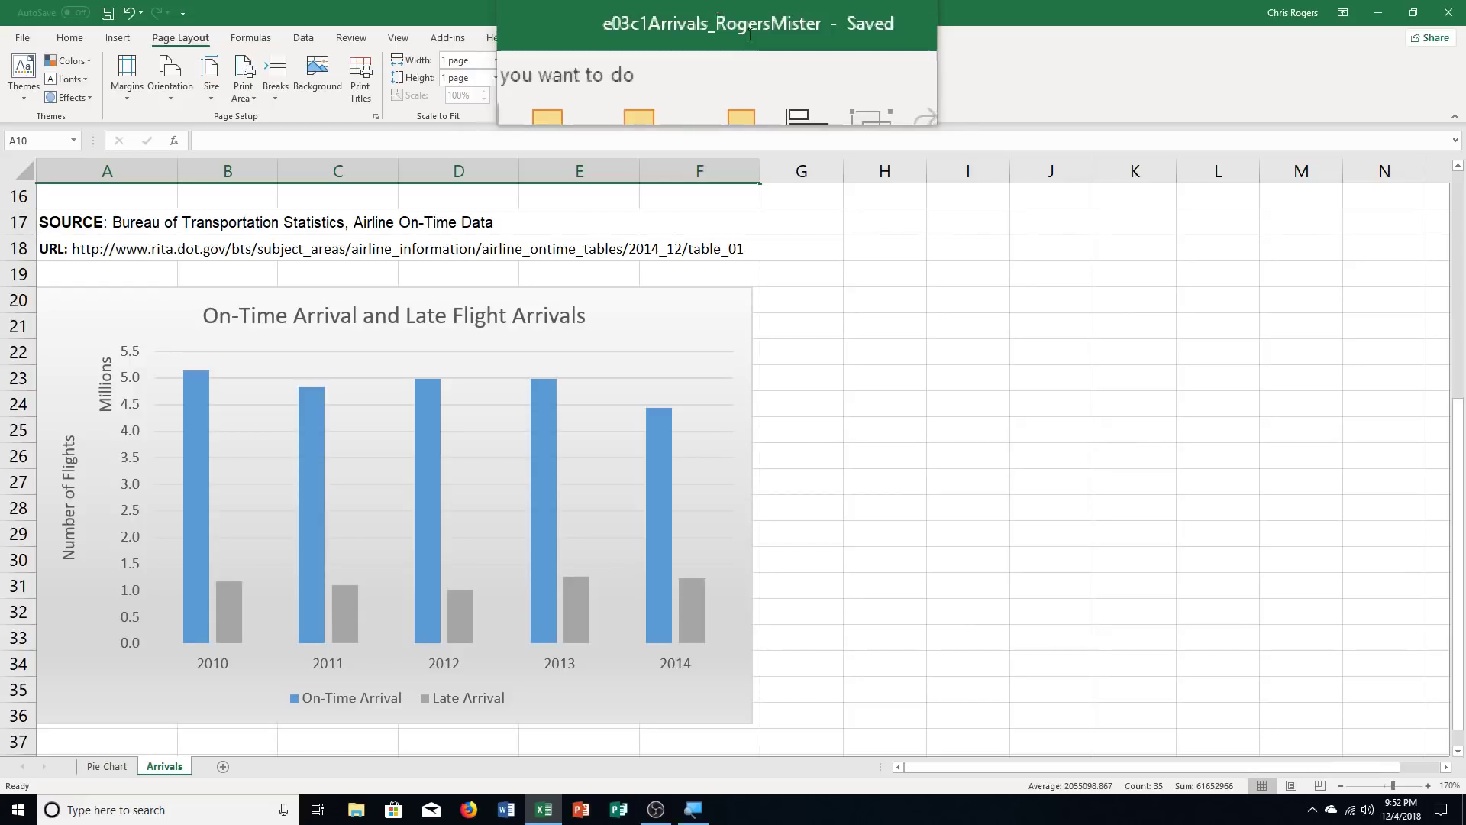
pyautogui.click(1302, 809)
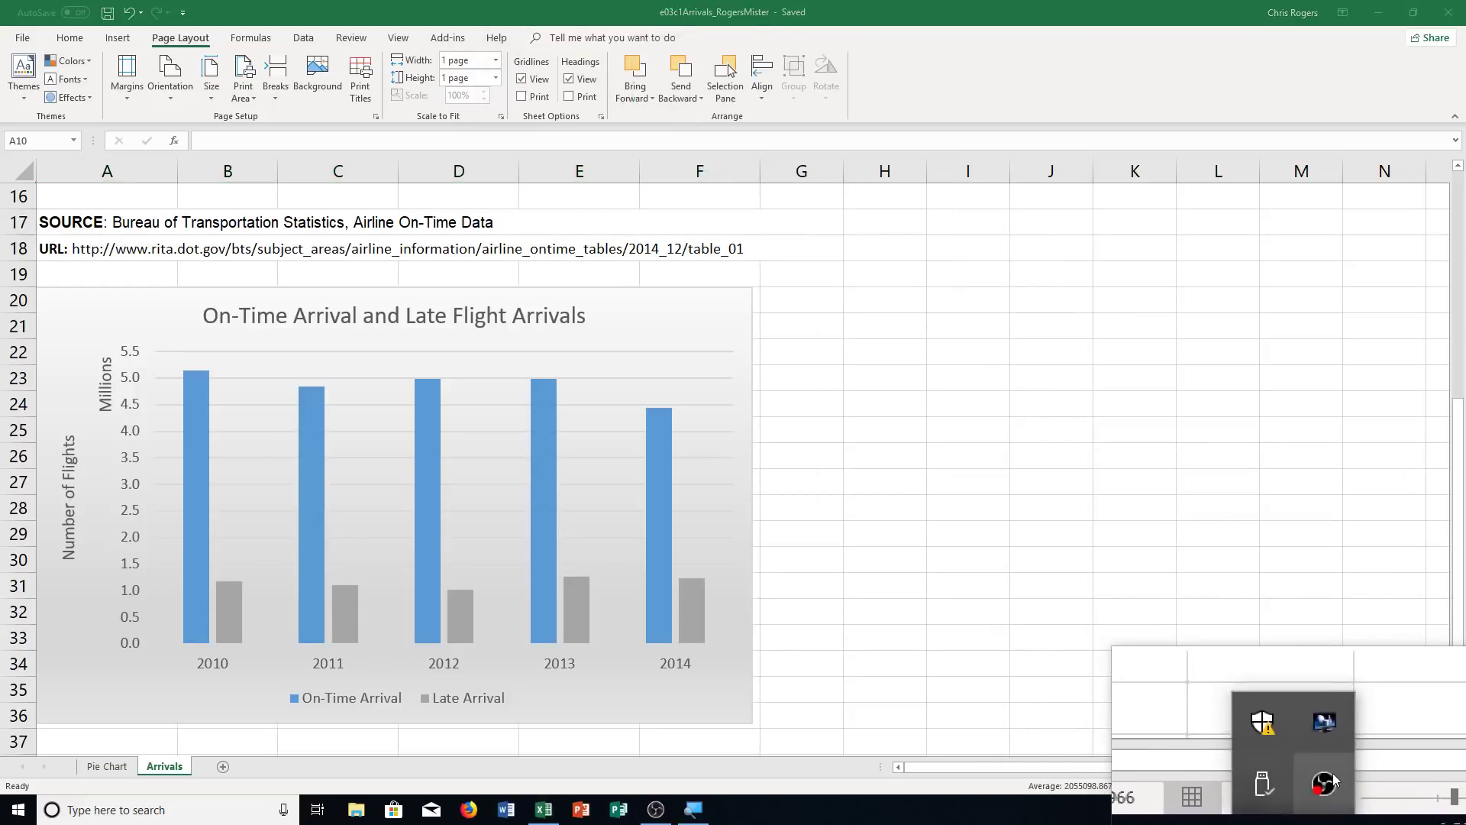